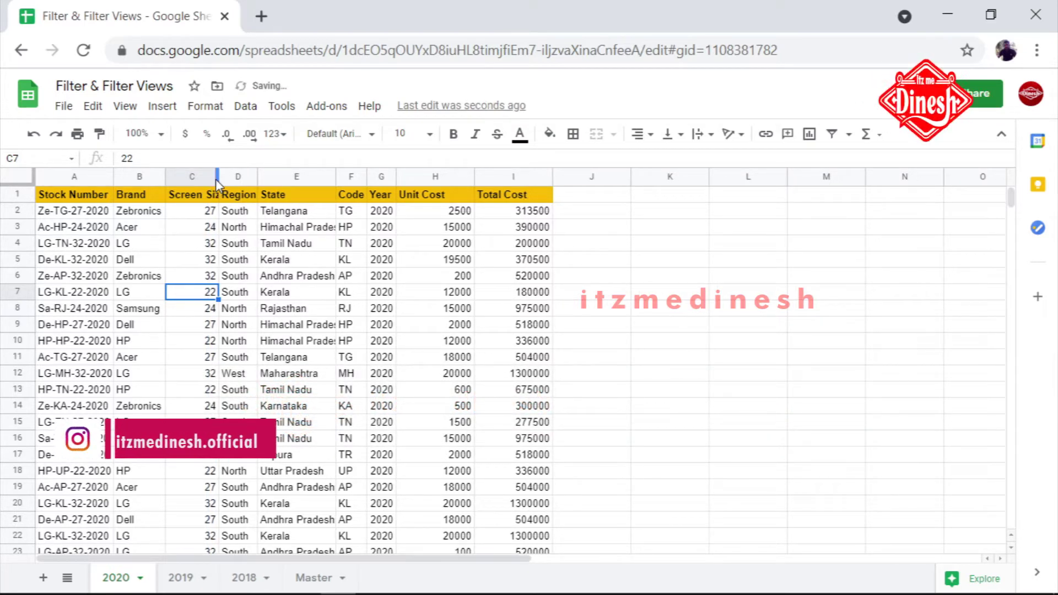
Step: Widen column C so that the full Screen Size header fits
left_click_drag(257, 177, 246, 180)
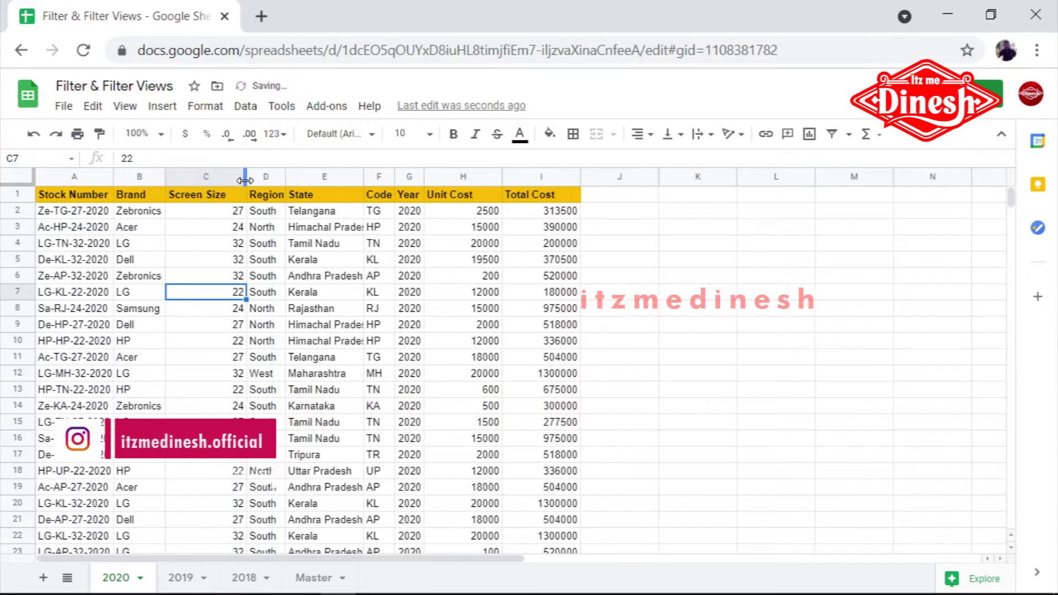
left_click(248, 108)
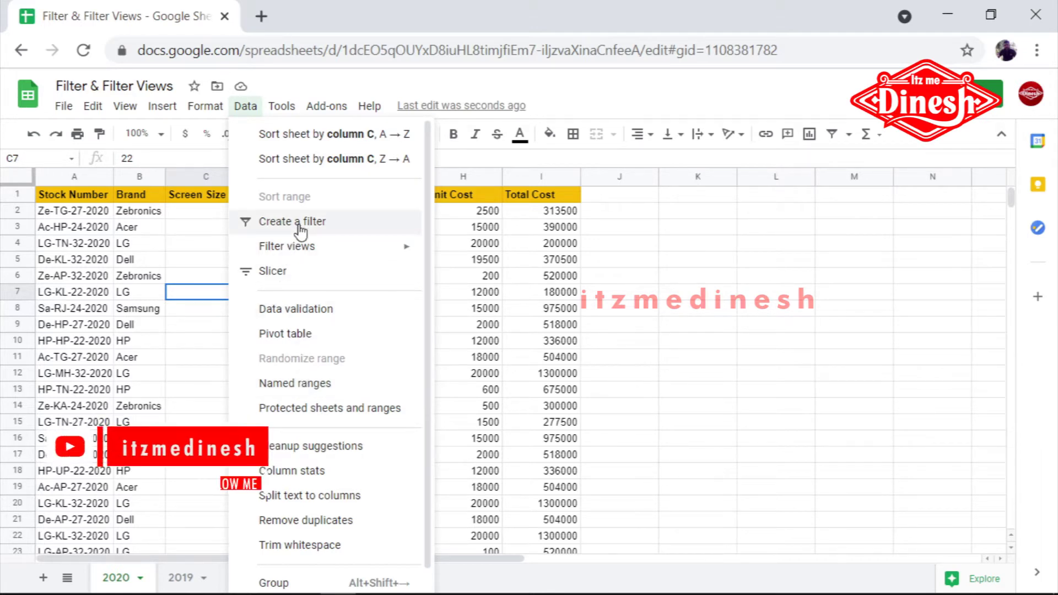
mouse_move(308, 254)
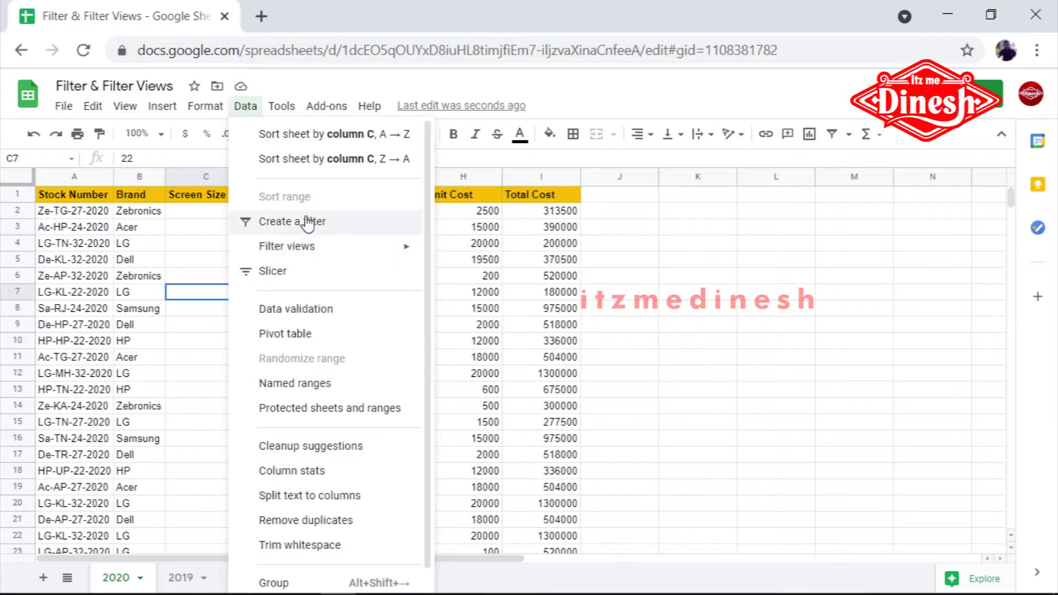
left_click(653, 248)
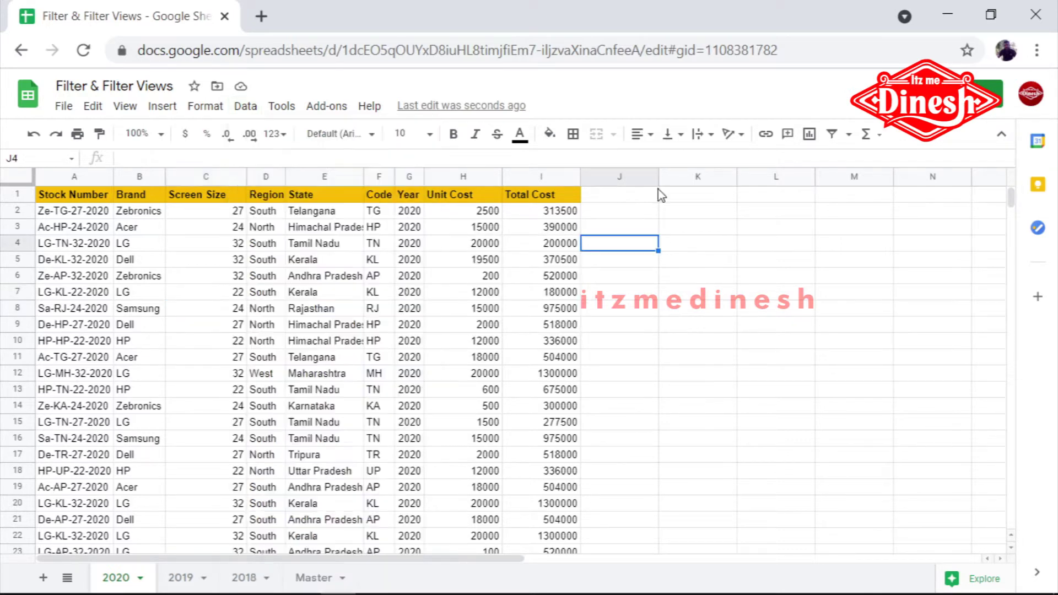
left_click(849, 137)
left_click(763, 231)
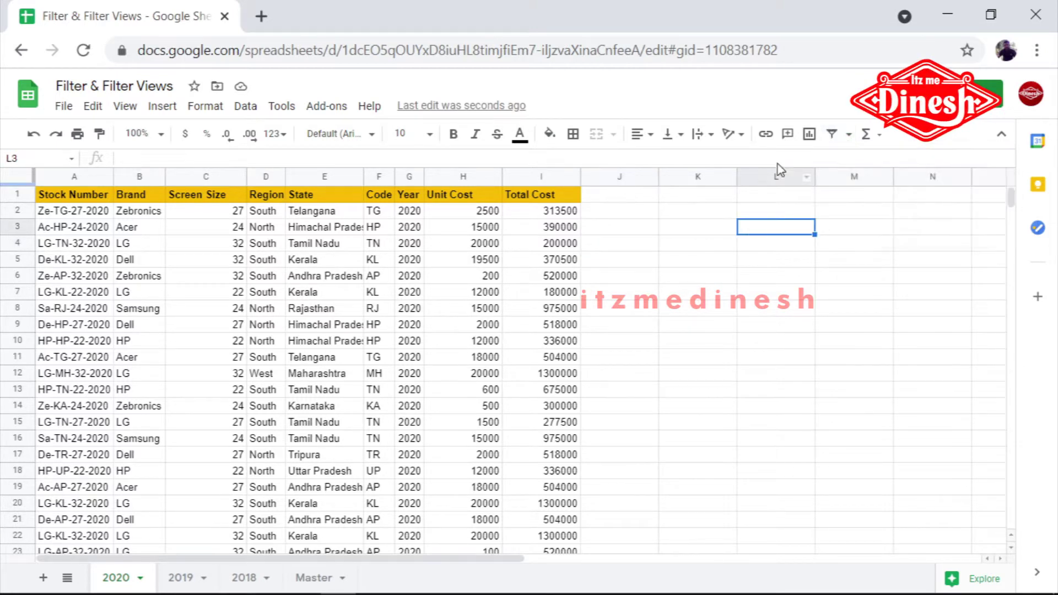
Step: Create a filter across columns A to I, from Stock Number to Total Cost
left_click(71, 175)
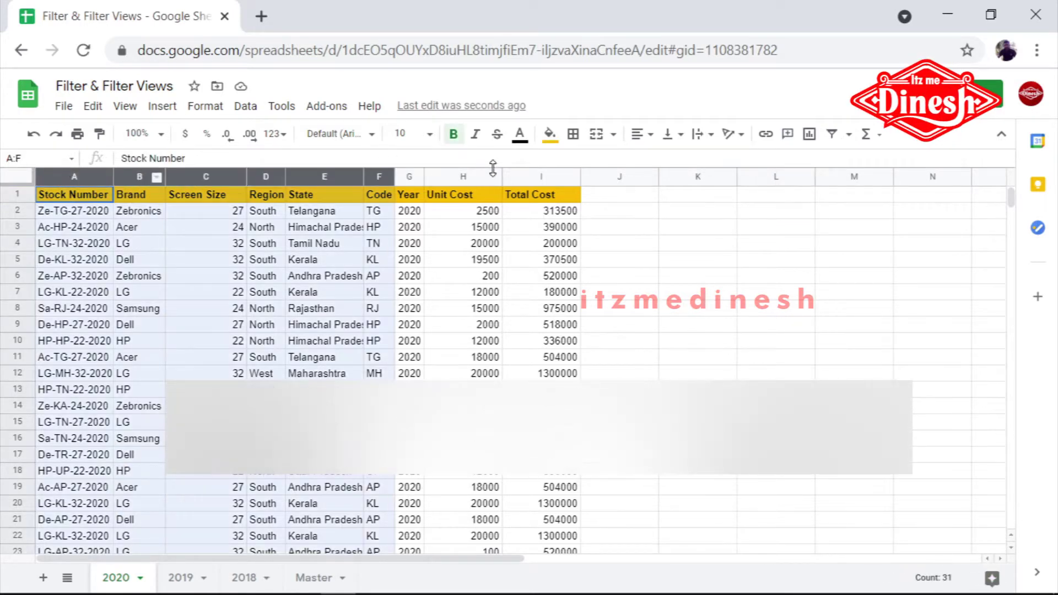
key("ctrl+shift+Right")
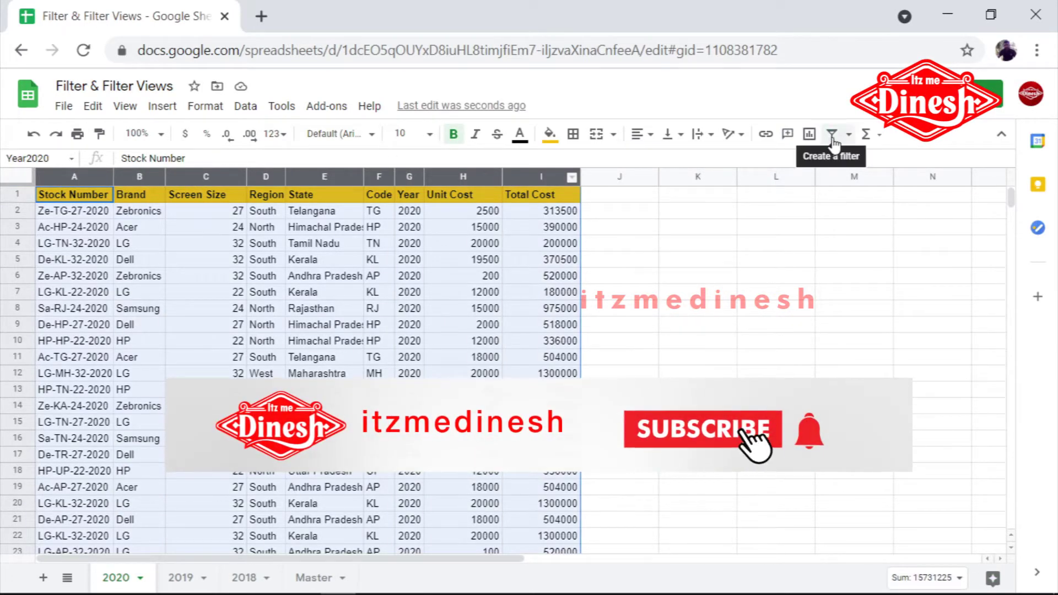
left_click(833, 136)
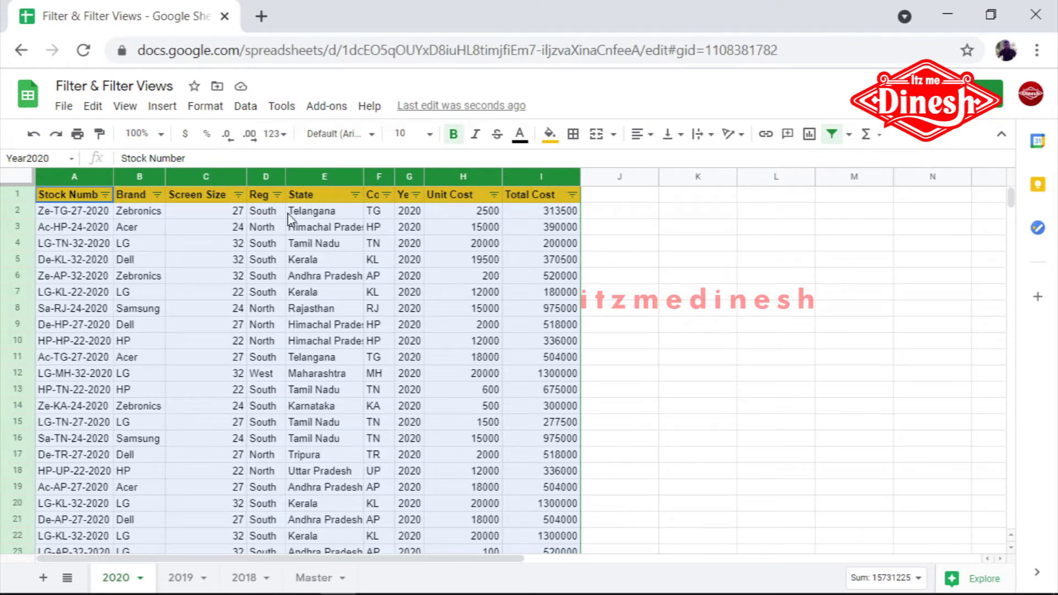
Step: Filter the Region column by values to show only the South rows
left_click(276, 199)
left_click(120, 387)
left_click(135, 505)
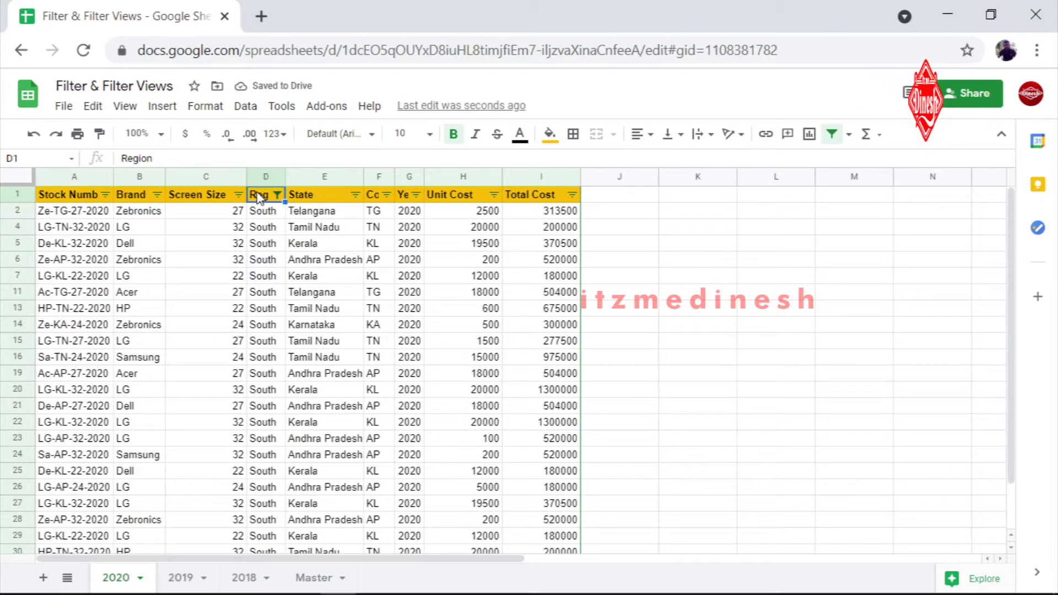
Step: Turn off the table filter and create a filter on the Total Cost column only
left_click(833, 135)
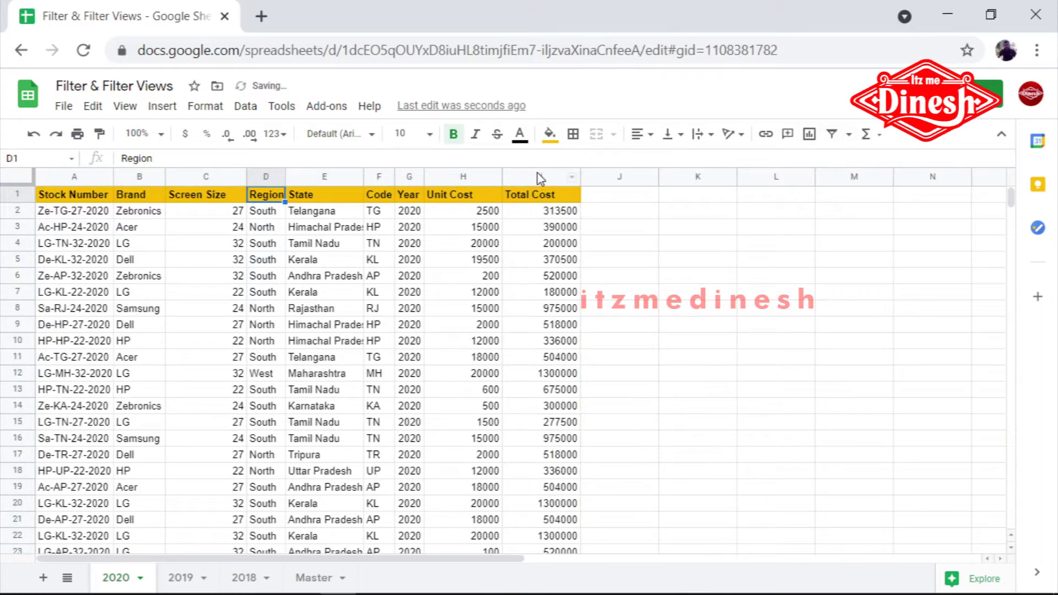
left_click(538, 176)
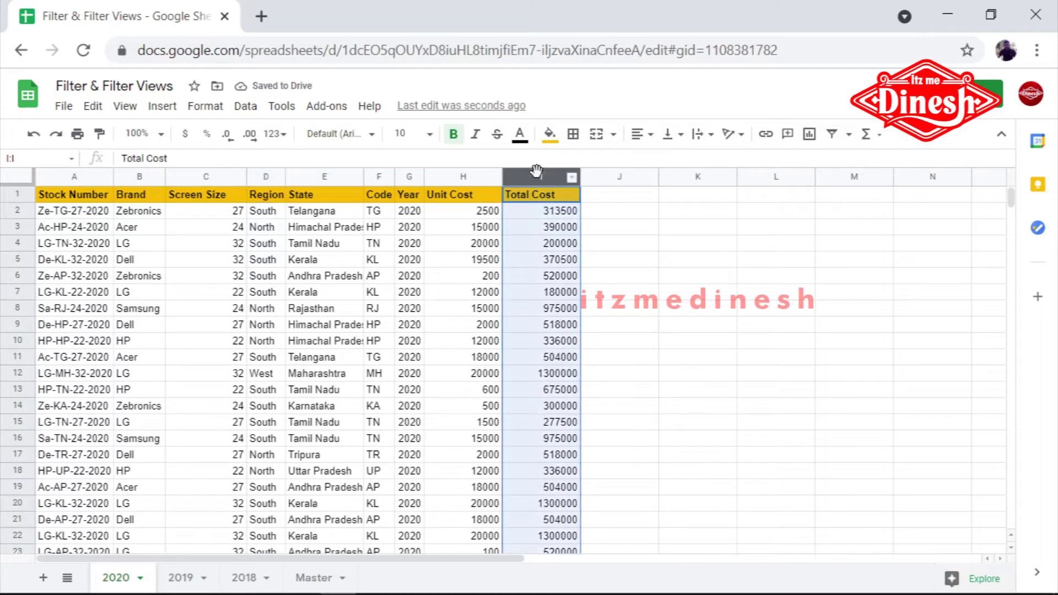
left_click(835, 133)
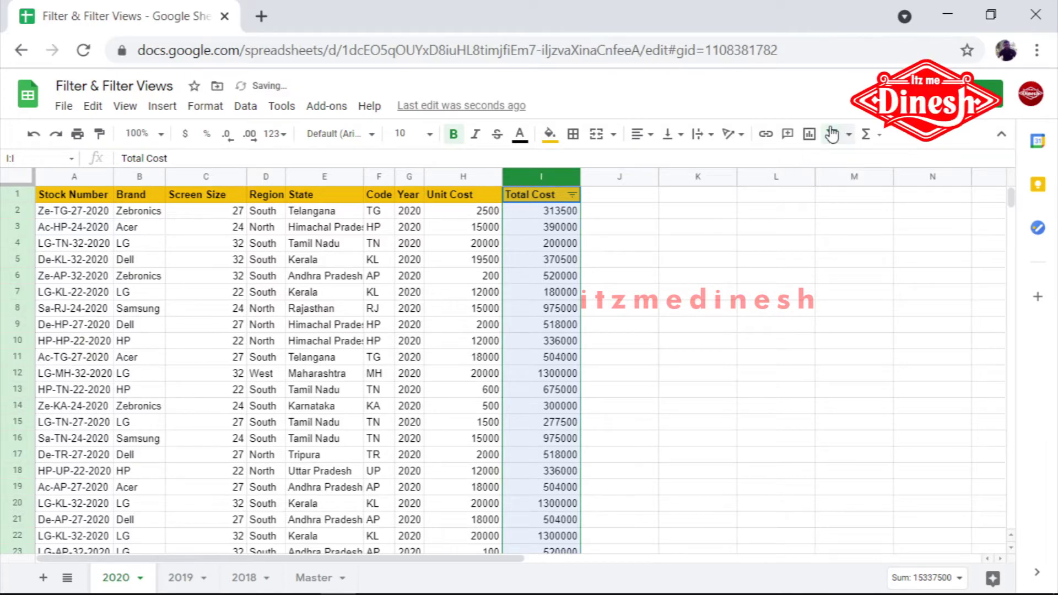
Step: Filter the Total Cost column by values to show only rows with 180000
left_click(573, 196)
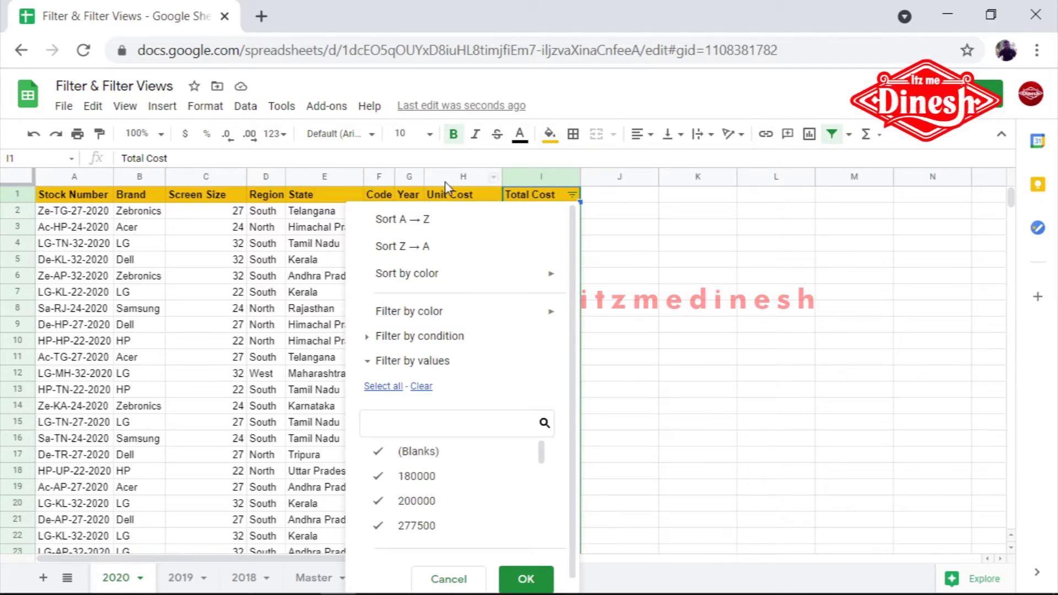
left_click(459, 453)
left_click(423, 387)
left_click(445, 476)
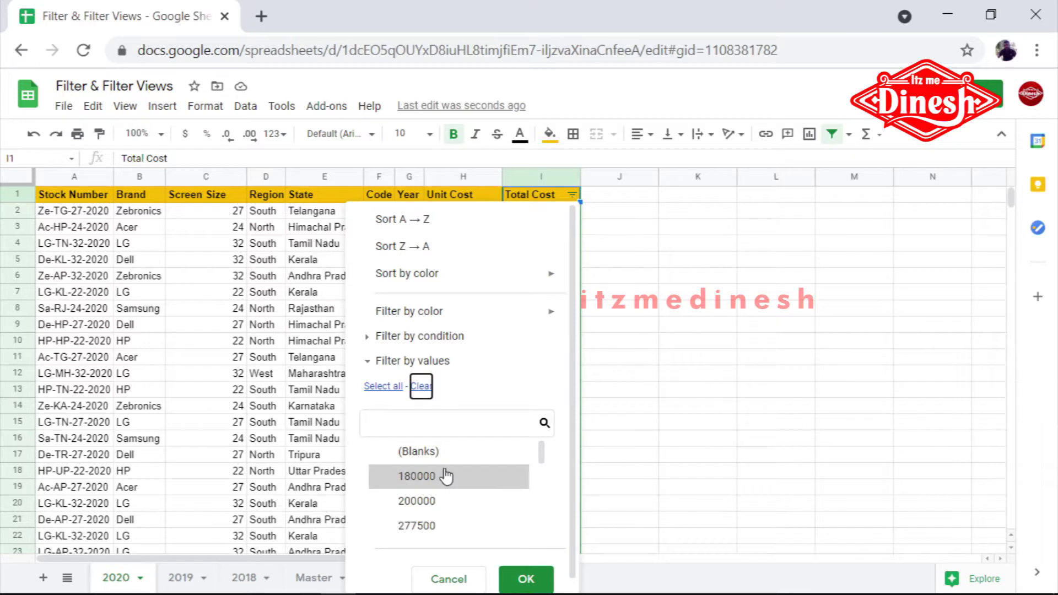
left_click(526, 579)
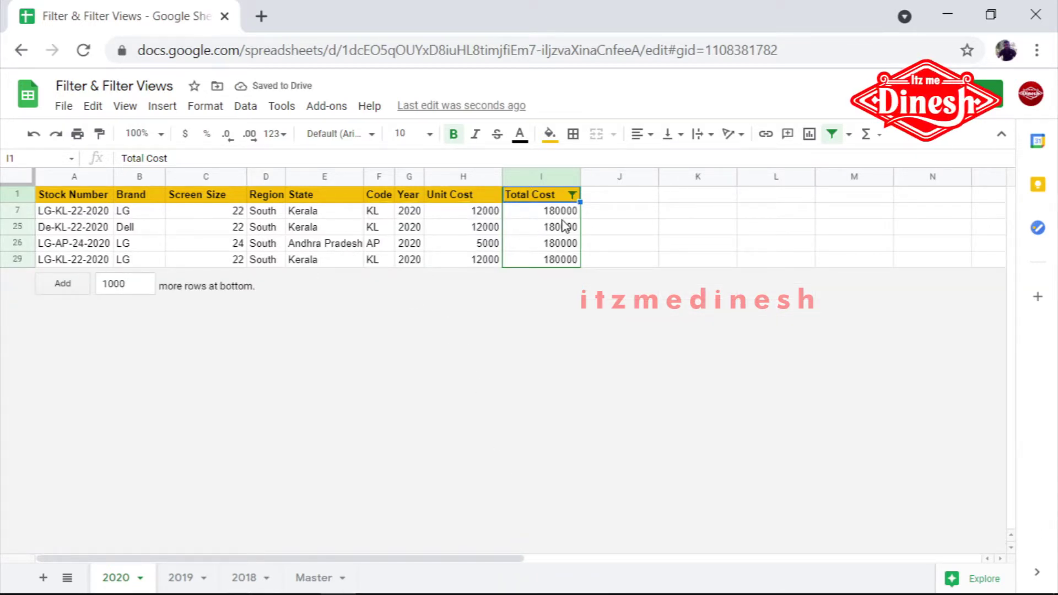
Step: Reset the Total Cost filter by selecting all of its values again
left_click(572, 195)
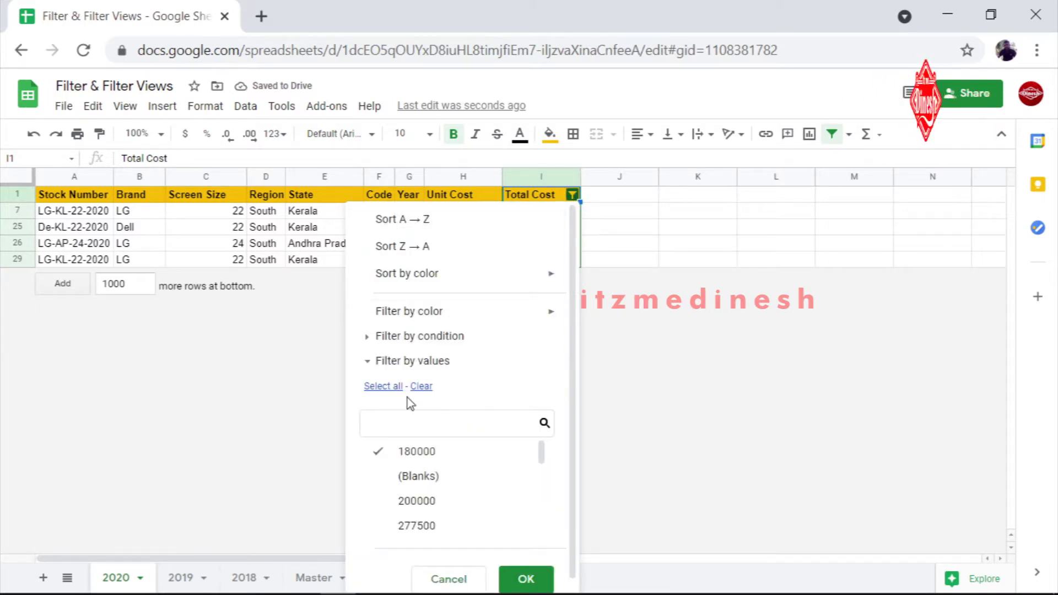
left_click(380, 387)
left_click(525, 578)
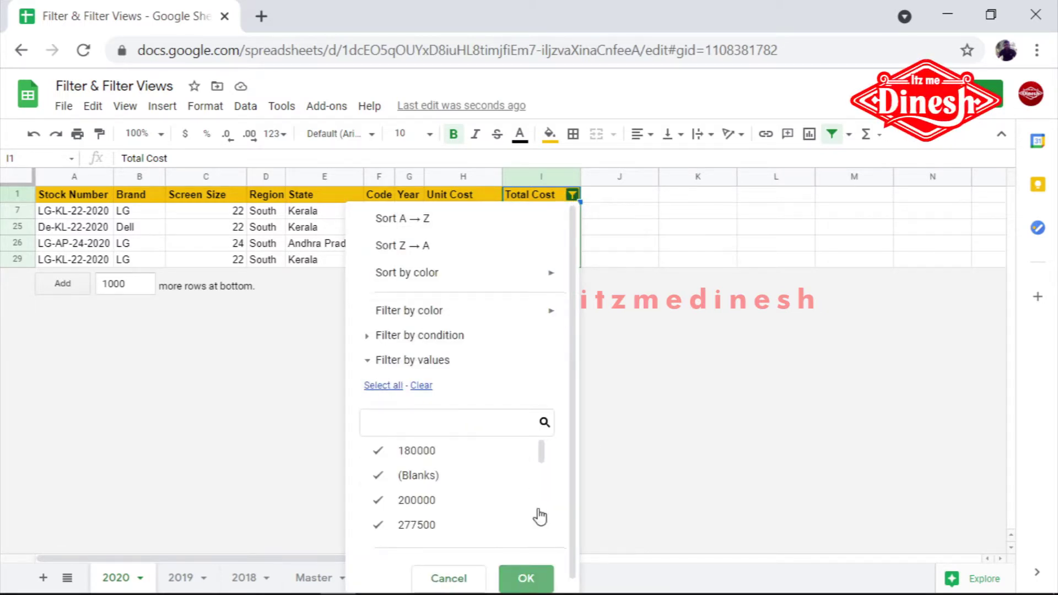
left_click(623, 298)
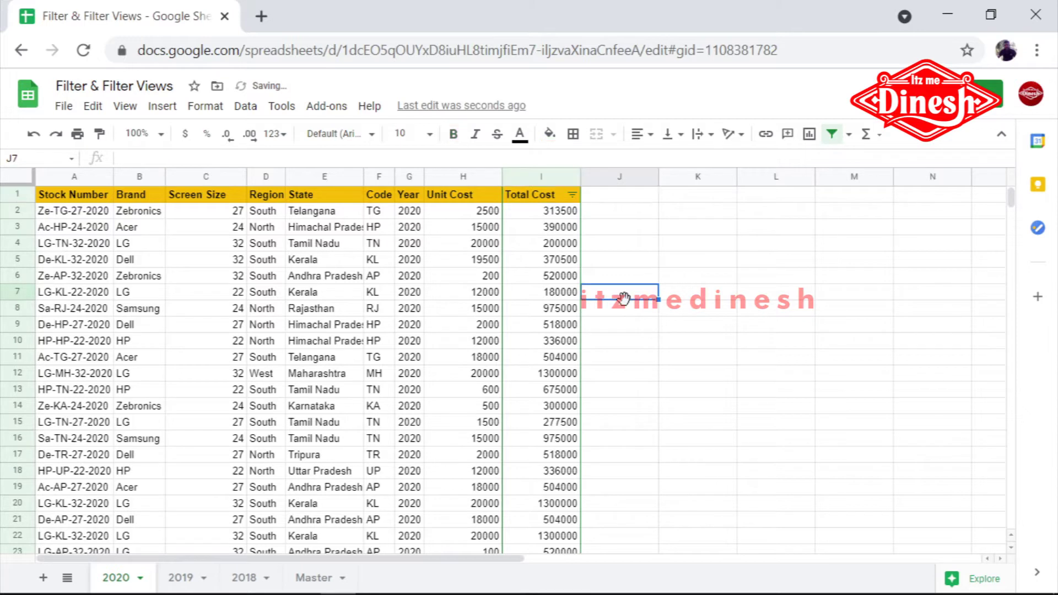
left_click(609, 356)
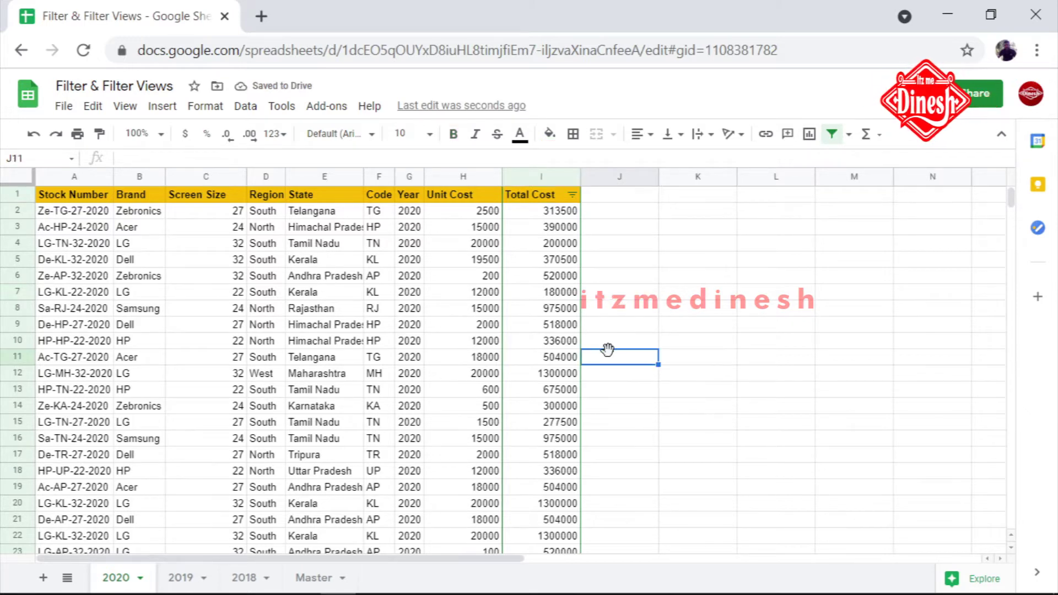
Step: Create a new filter view for the 2020 sheet and dismiss the introductory tip
left_click(246, 107)
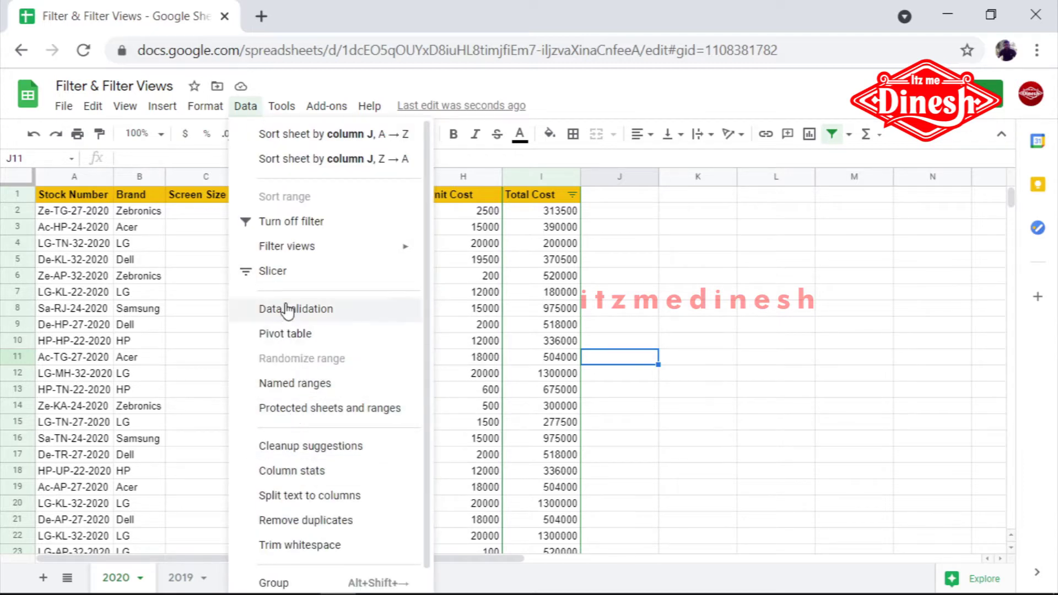
mouse_move(286, 249)
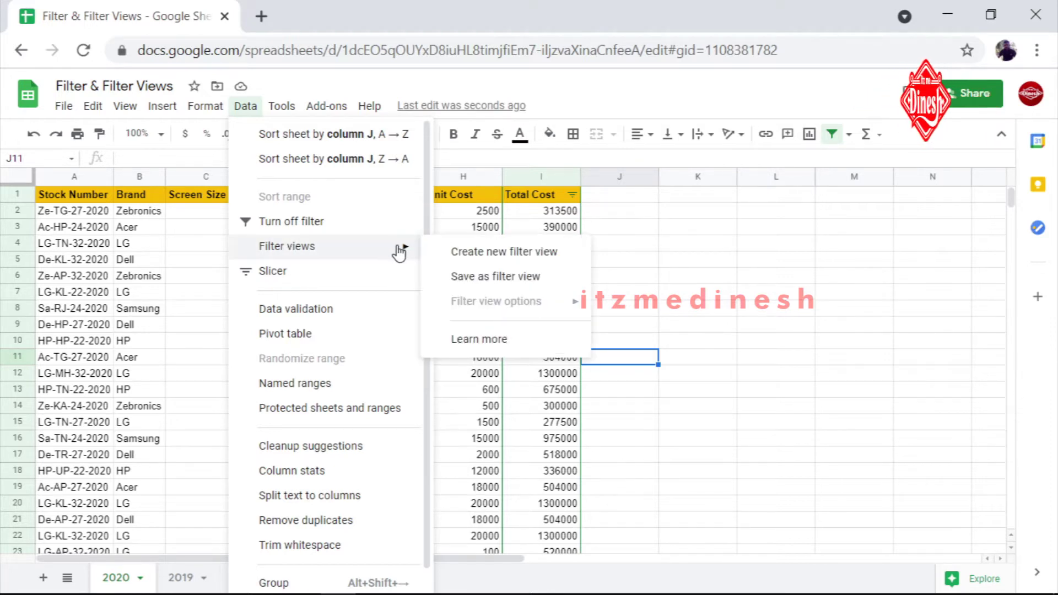
left_click(451, 253)
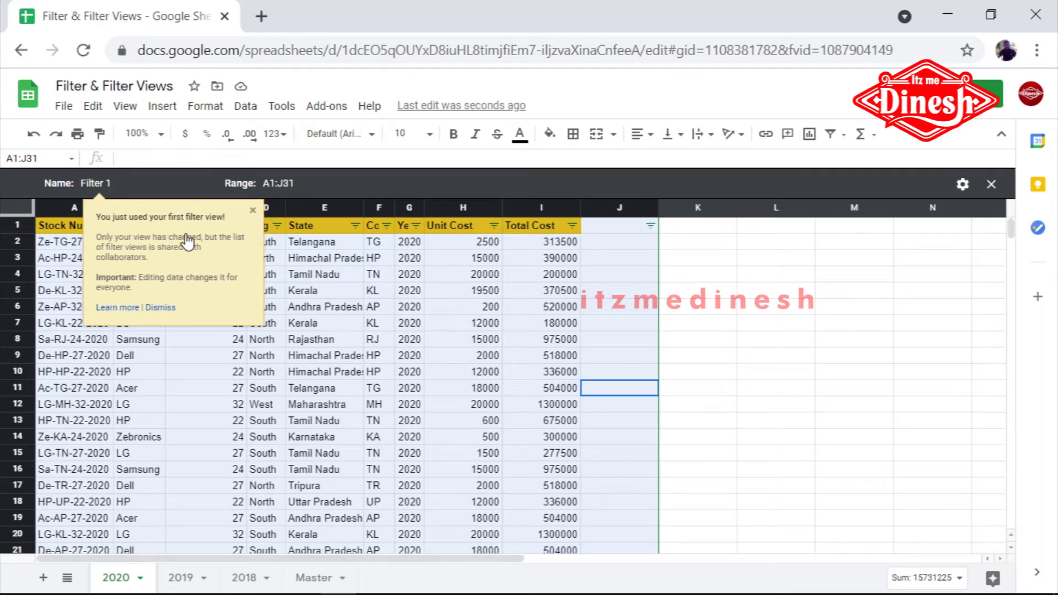
left_click(254, 211)
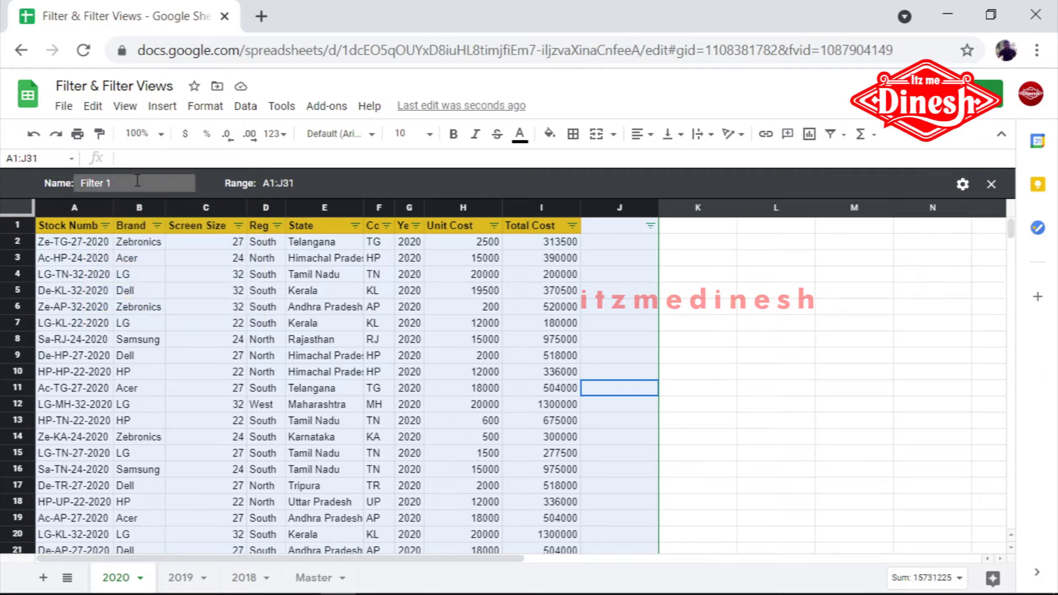
Step: Set the filter view's range to A1:I so that it leaves out column J
left_click(130, 182)
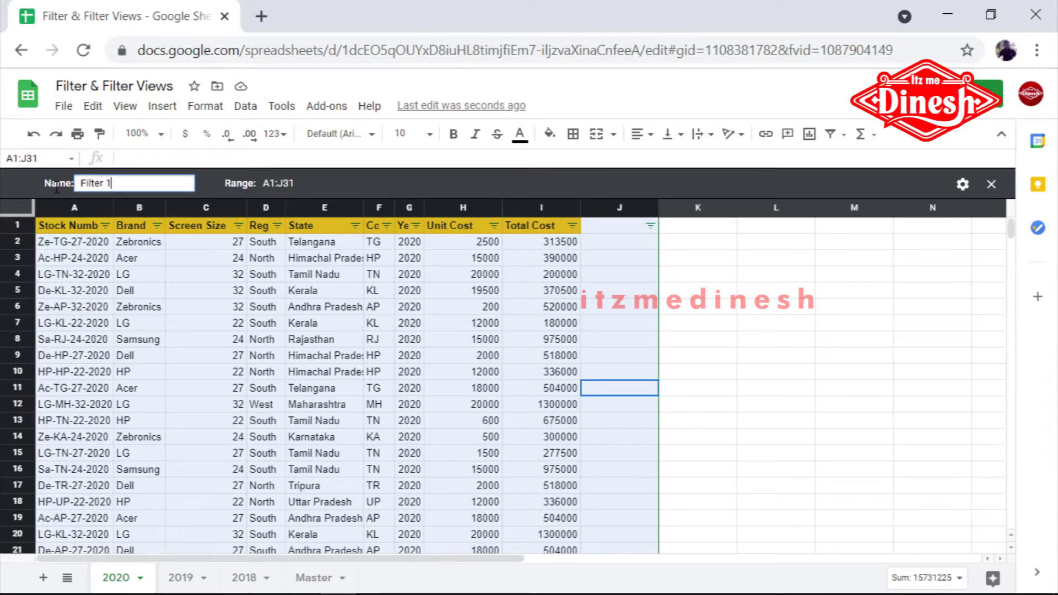
left_click(307, 186)
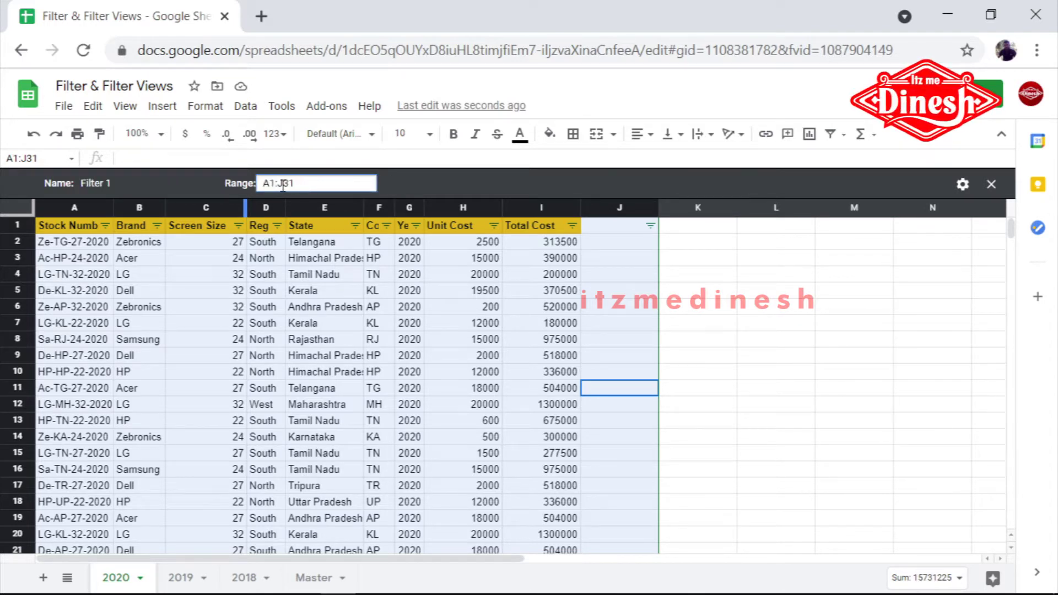
left_click(286, 184)
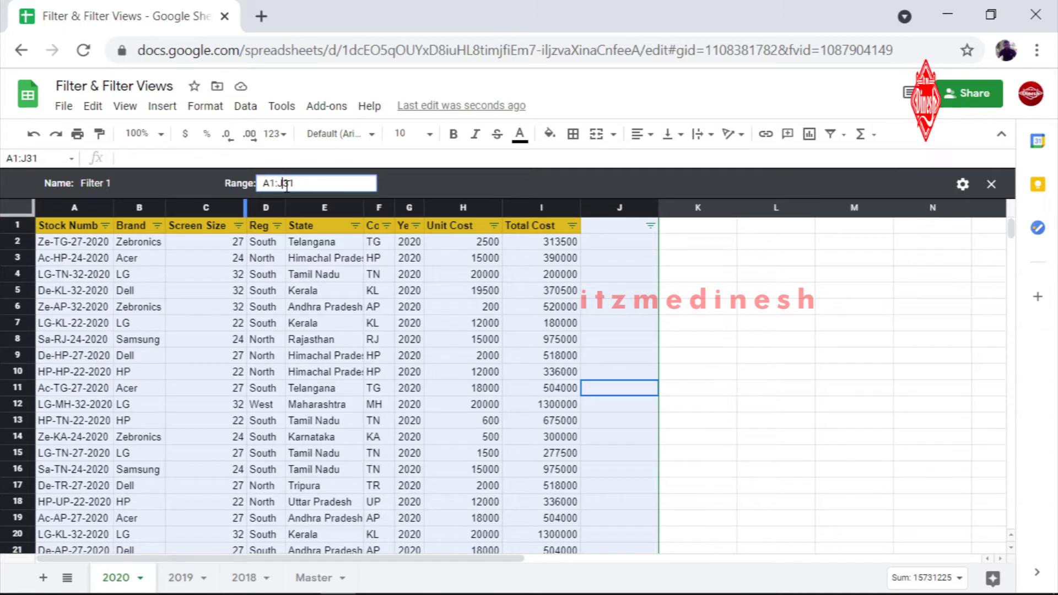
key("BackSpace")
key("BackSpace")
type(":")
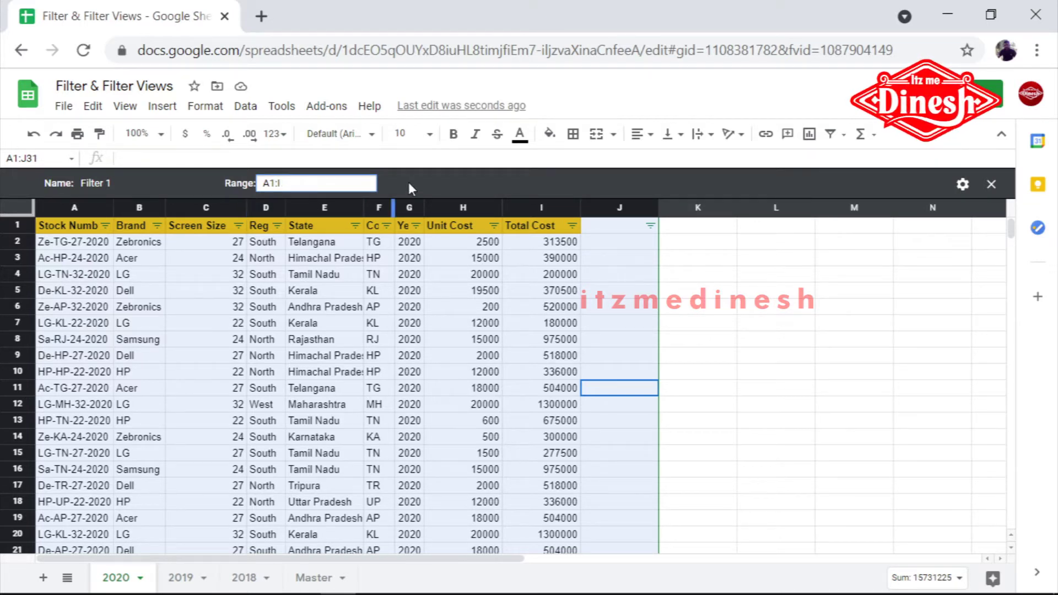
key("Return")
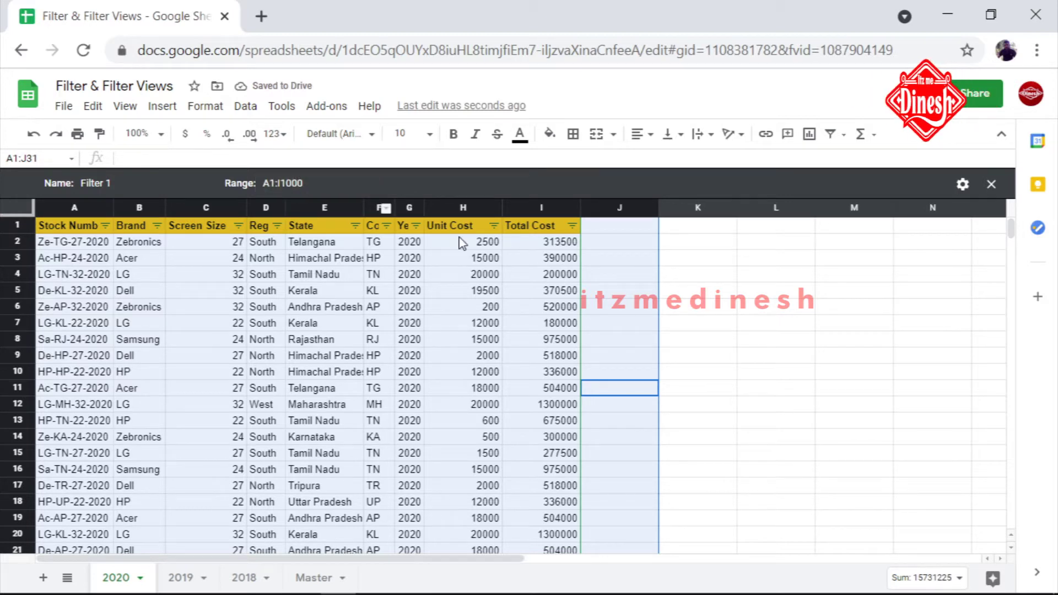
left_click(964, 185)
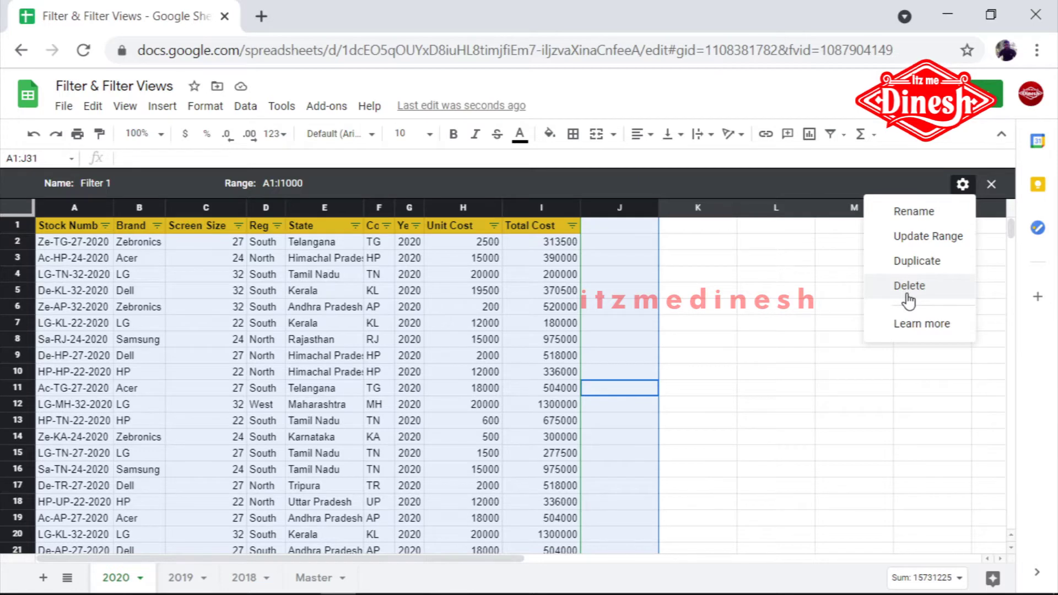
left_click(808, 290)
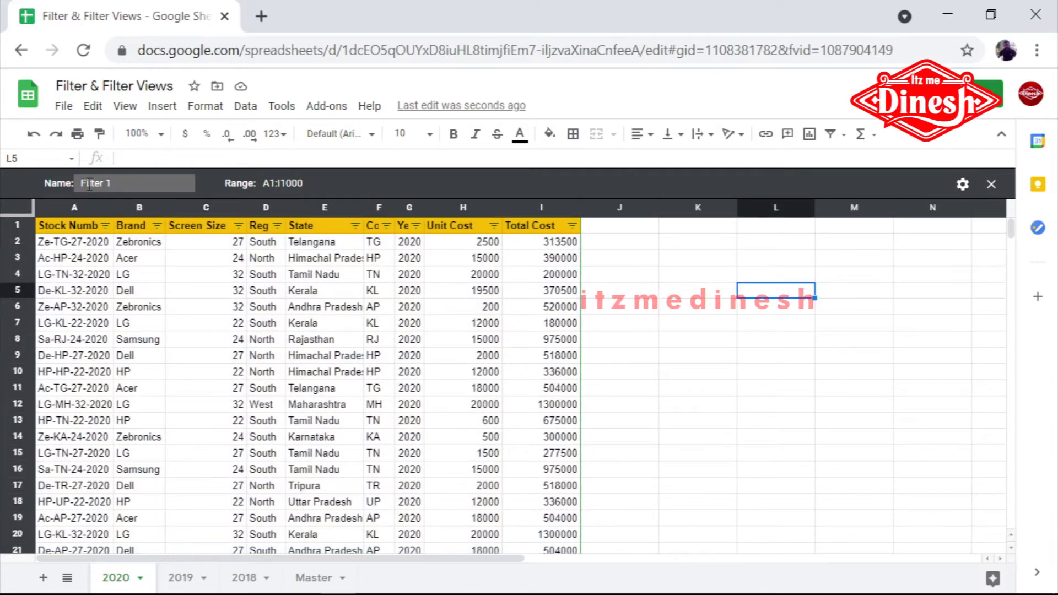
left_click(245, 107)
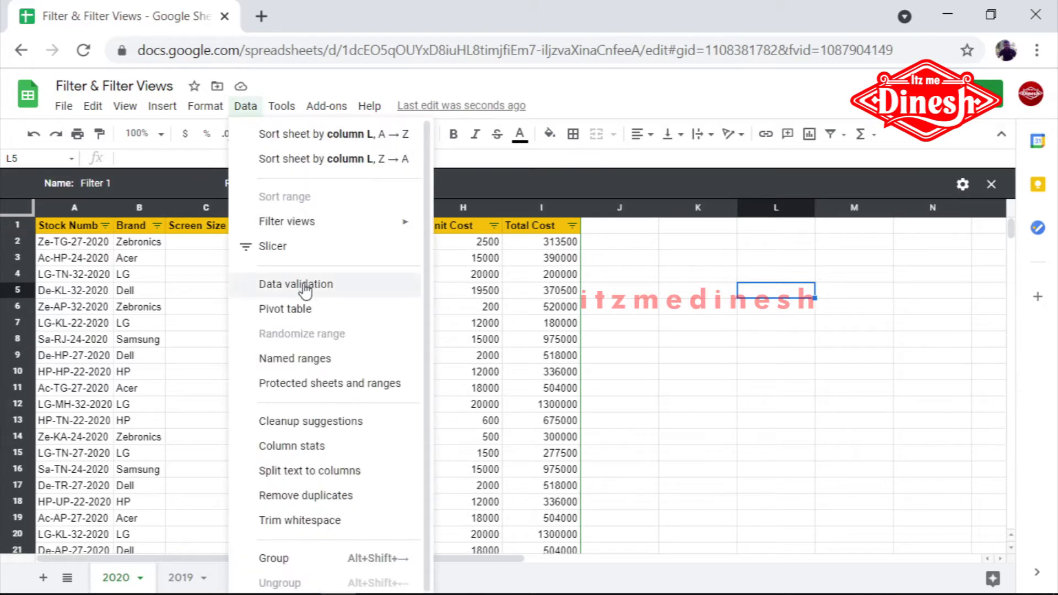
mouse_move(304, 221)
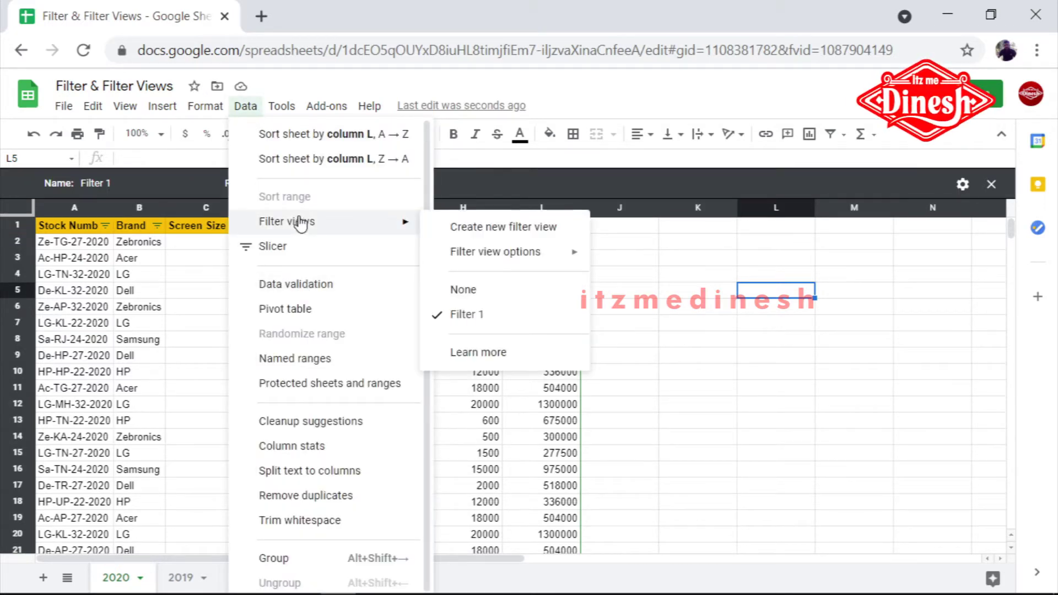
left_click(740, 87)
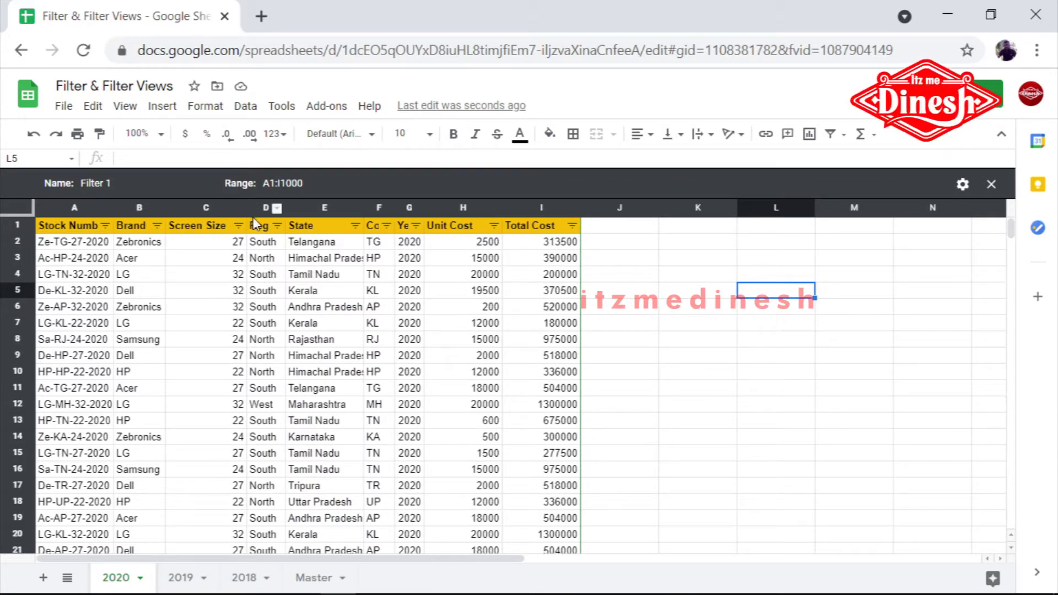
left_click(572, 226)
left_click(620, 258)
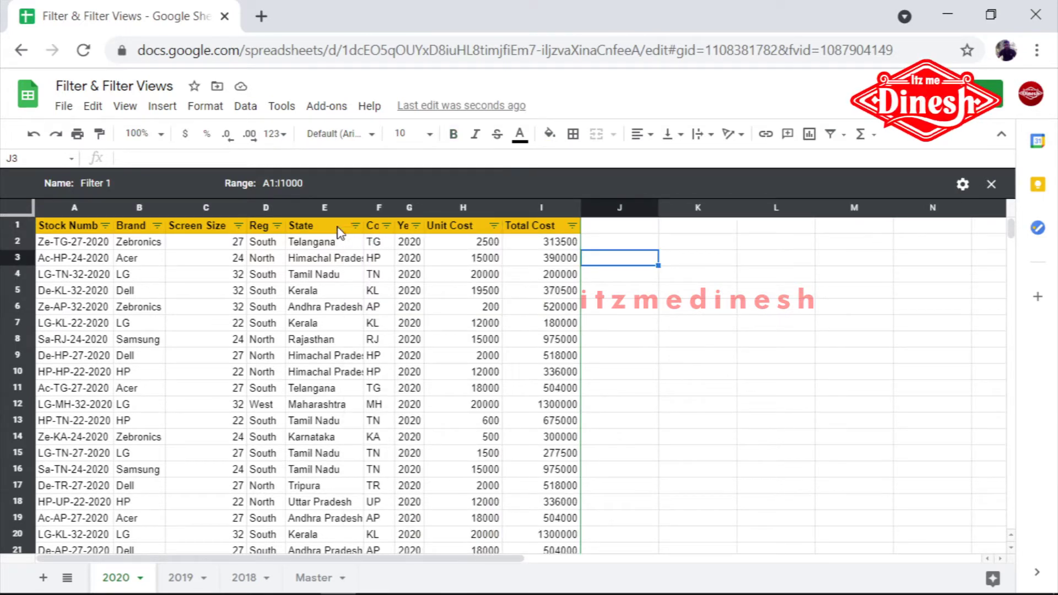
Step: Filter the Region column by values in the filter view to show only North
left_click(277, 226)
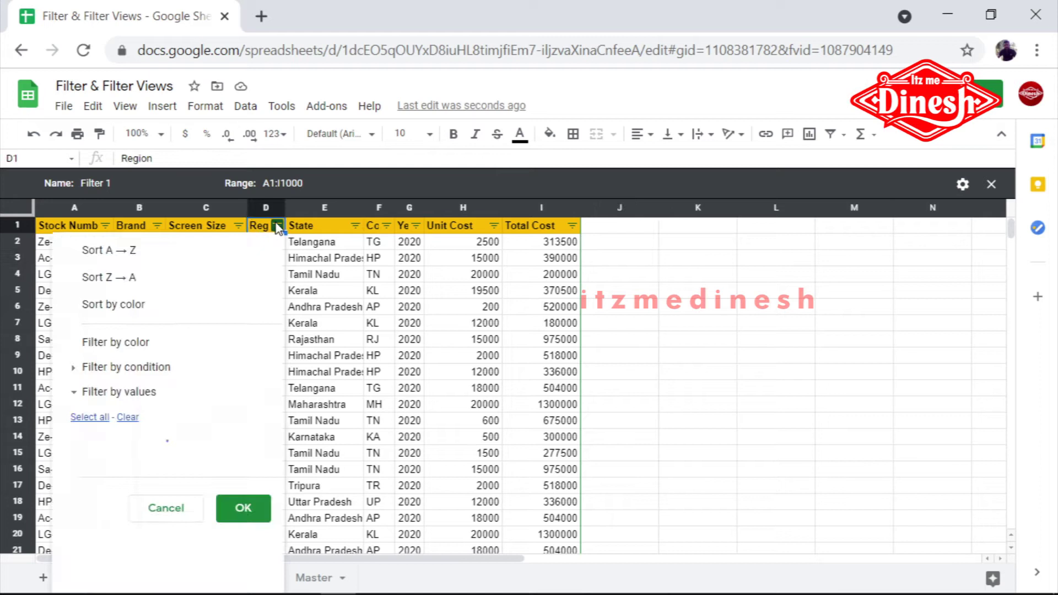
left_click(126, 418)
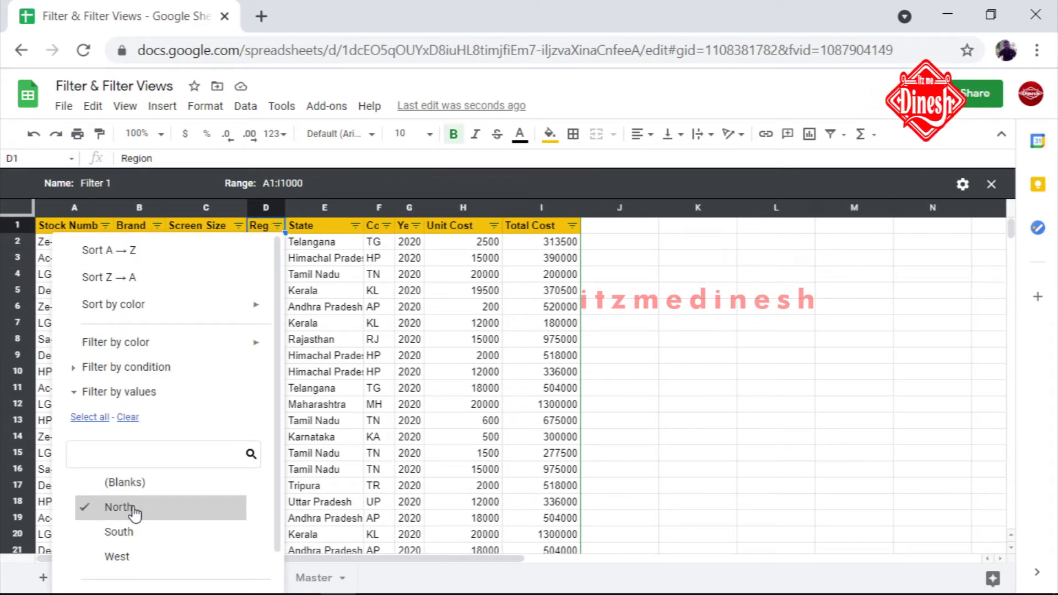
scroll(256, 540, "down", 1)
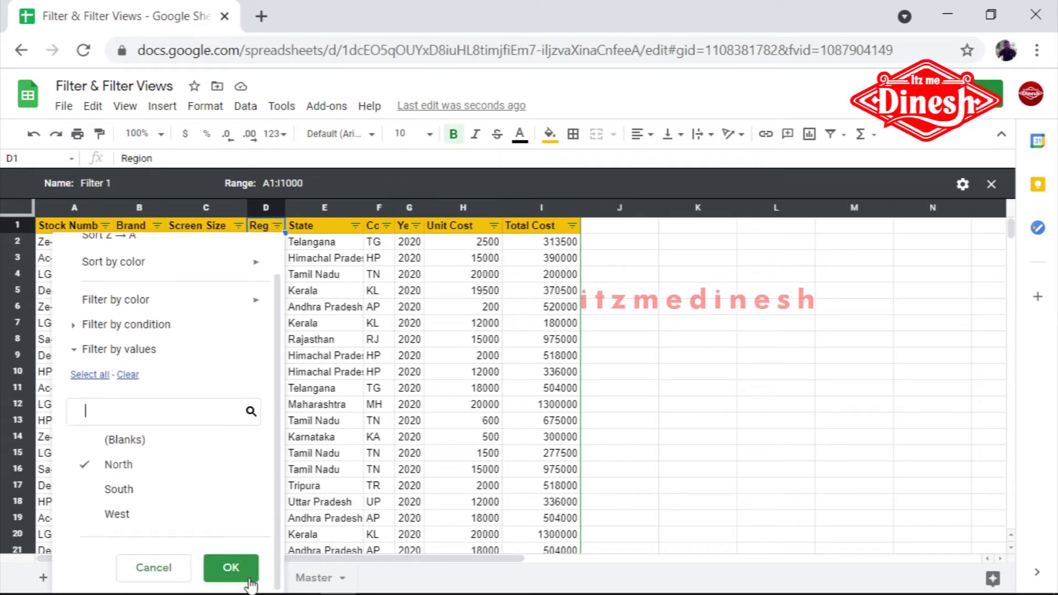
left_click(234, 570)
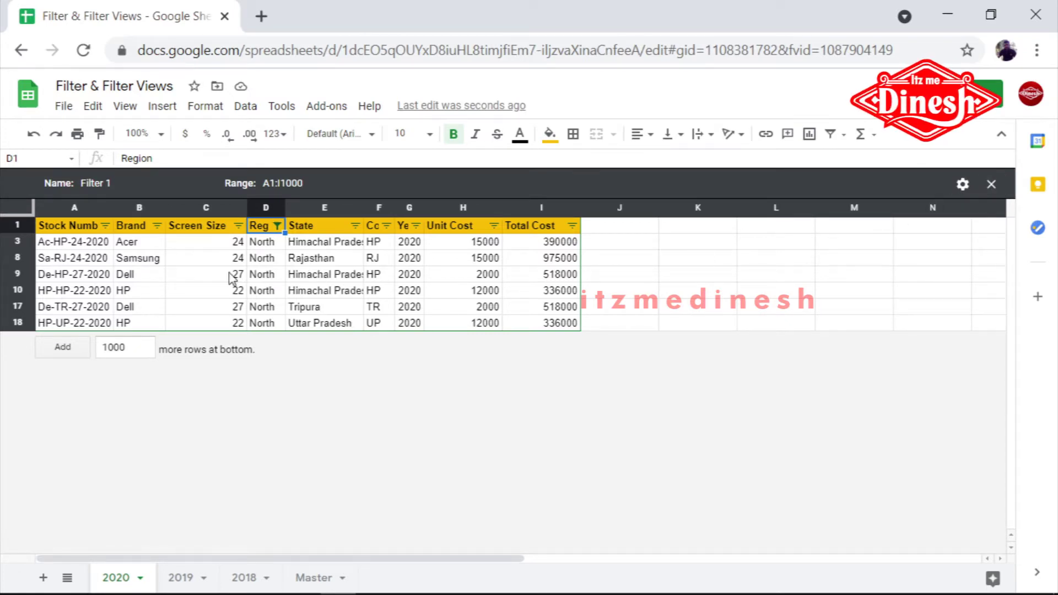
Step: Filter the view's State column by values to show only Himachal Pradesh, and close the filter view
left_click(357, 225)
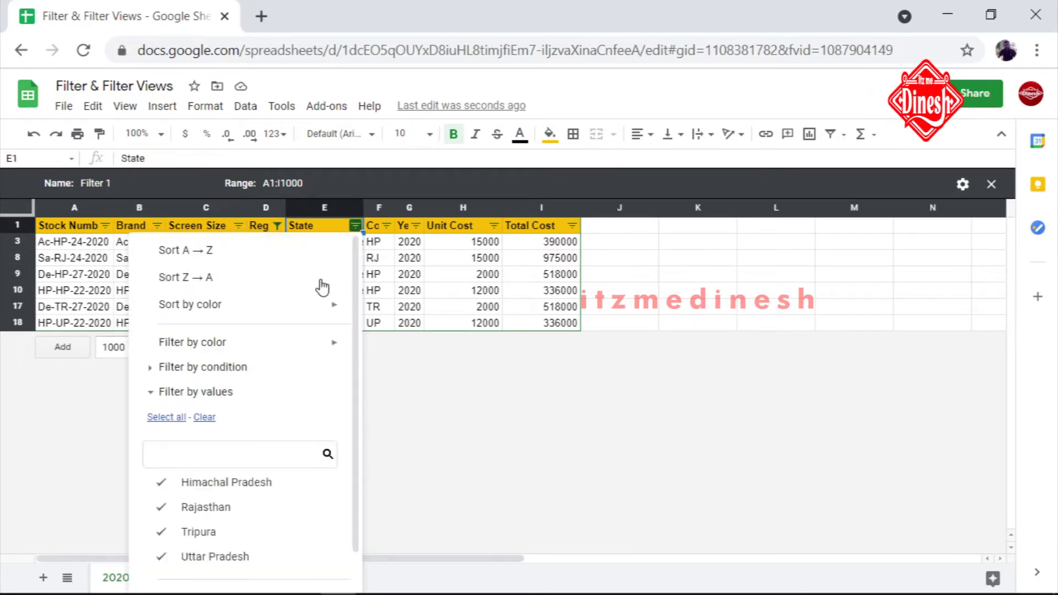
left_click(204, 417)
left_click(227, 483)
scroll(292, 548, "down", 1)
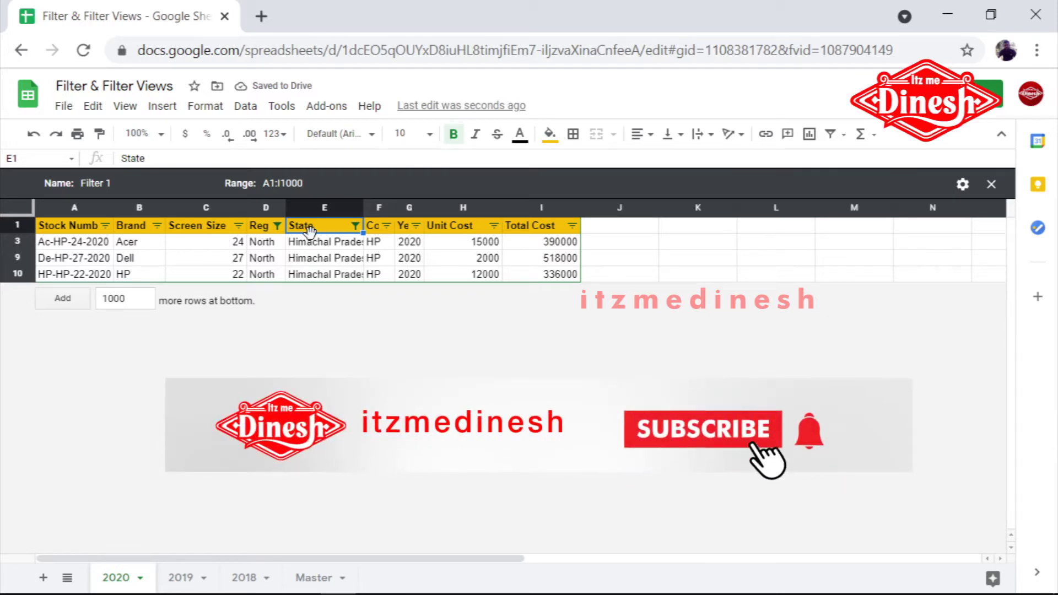
left_click(991, 189)
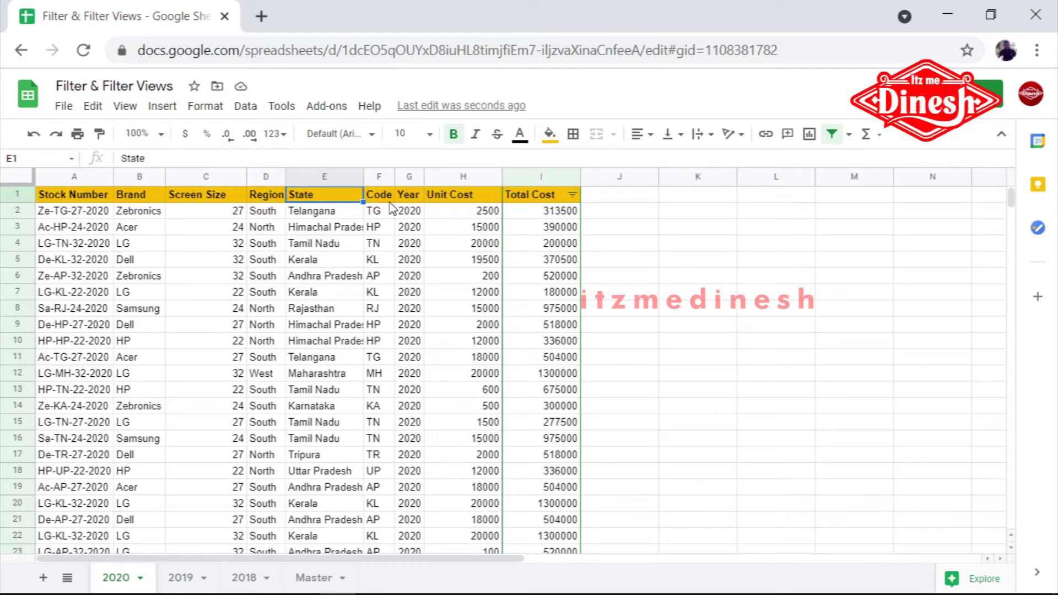
Step: Reopen the saved filter view Filter 1 to review its filtered rows, and close it again
left_click(245, 111)
mouse_move(310, 262)
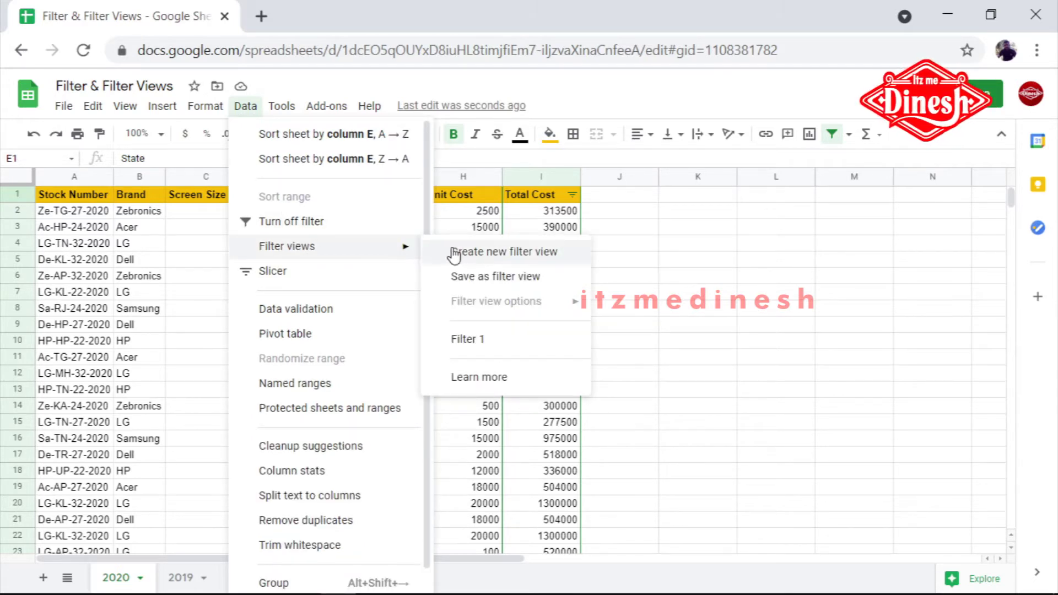
left_click(462, 345)
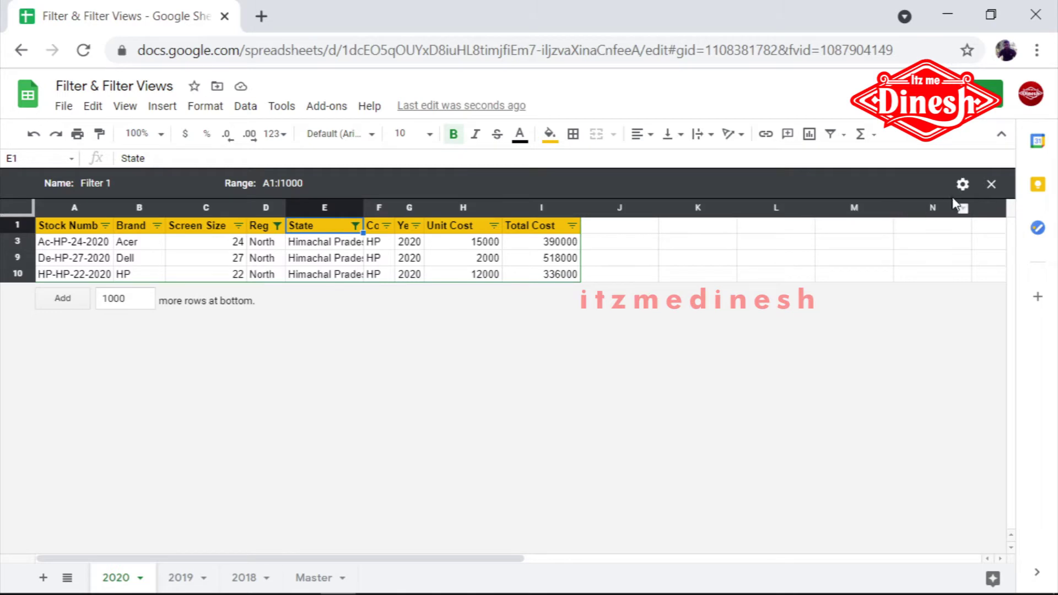
left_click(990, 185)
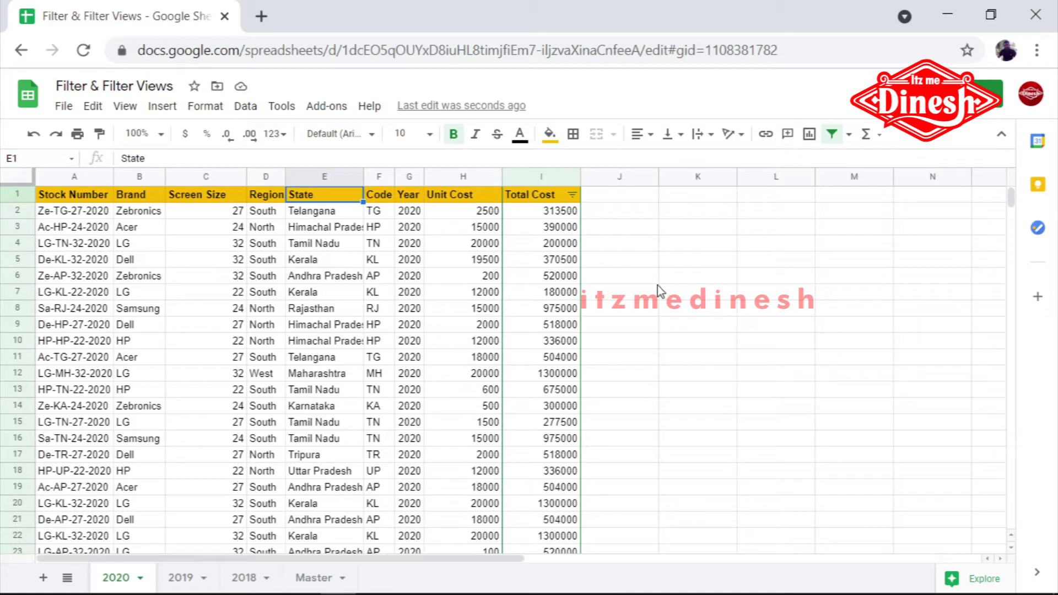
Step: Replace the filter on the Total Cost column with a regular filter covering columns A to I
left_click(80, 175)
left_click_drag(81, 176, 541, 177)
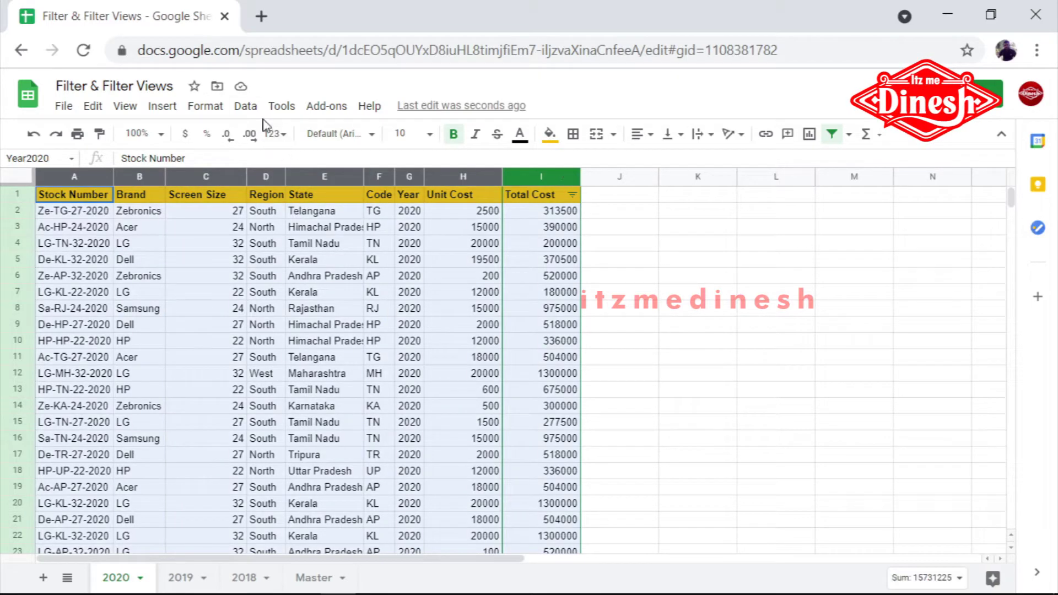
left_click(244, 106)
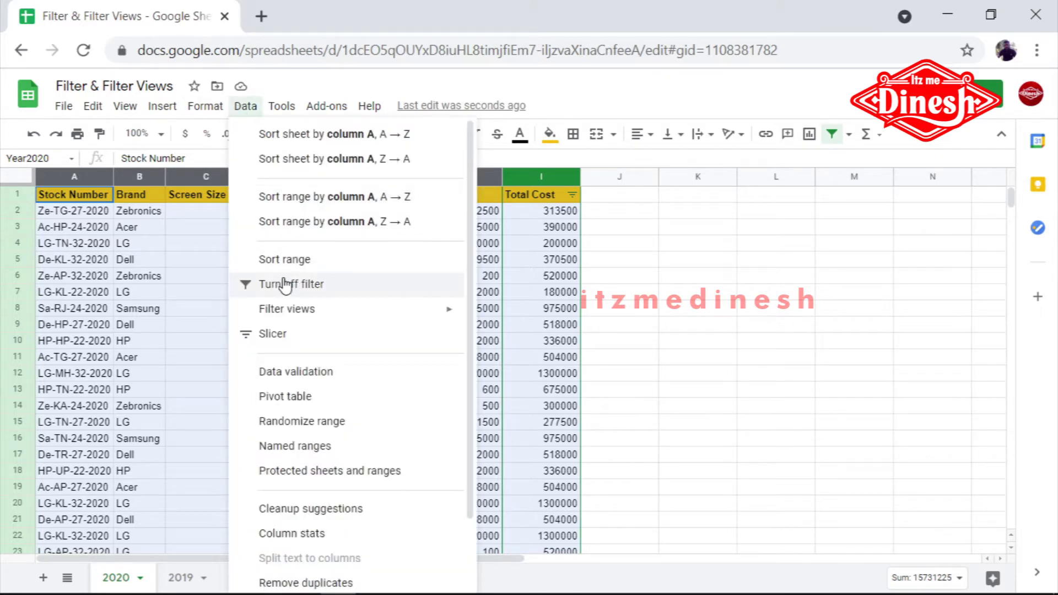
left_click(832, 134)
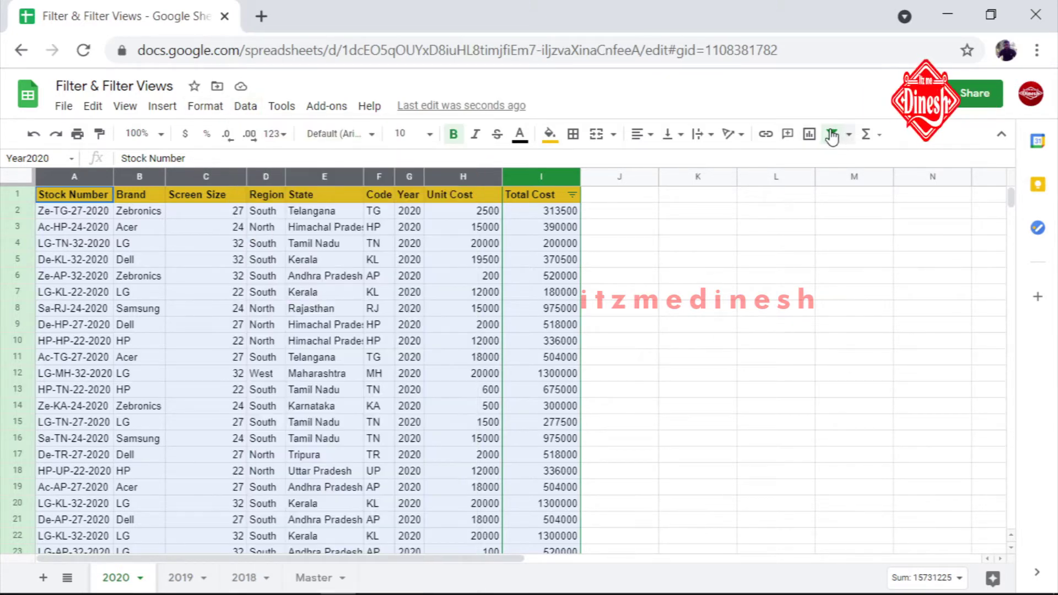
left_click(833, 135)
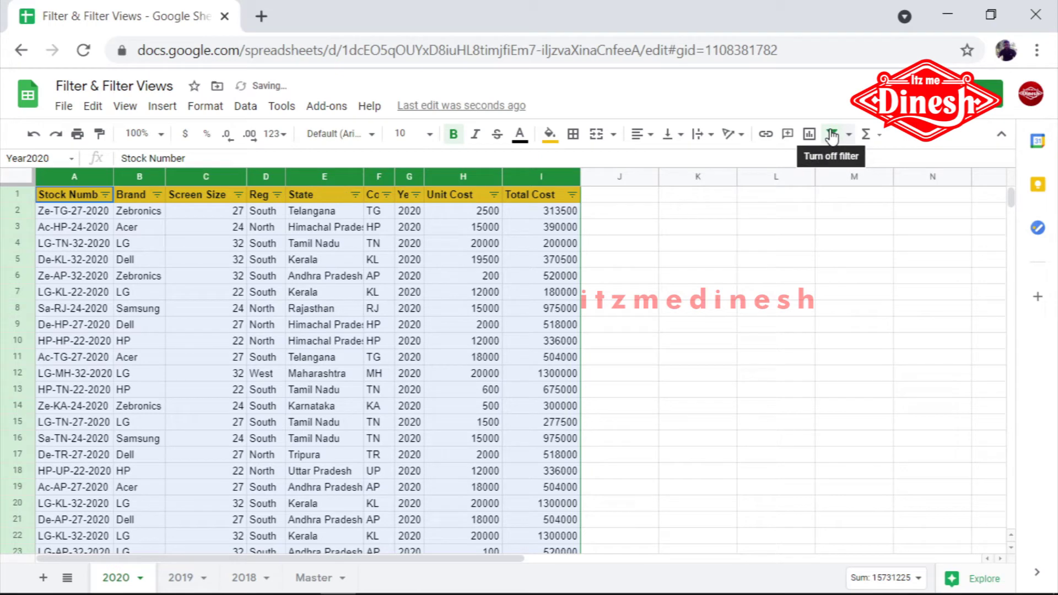
left_click(698, 292)
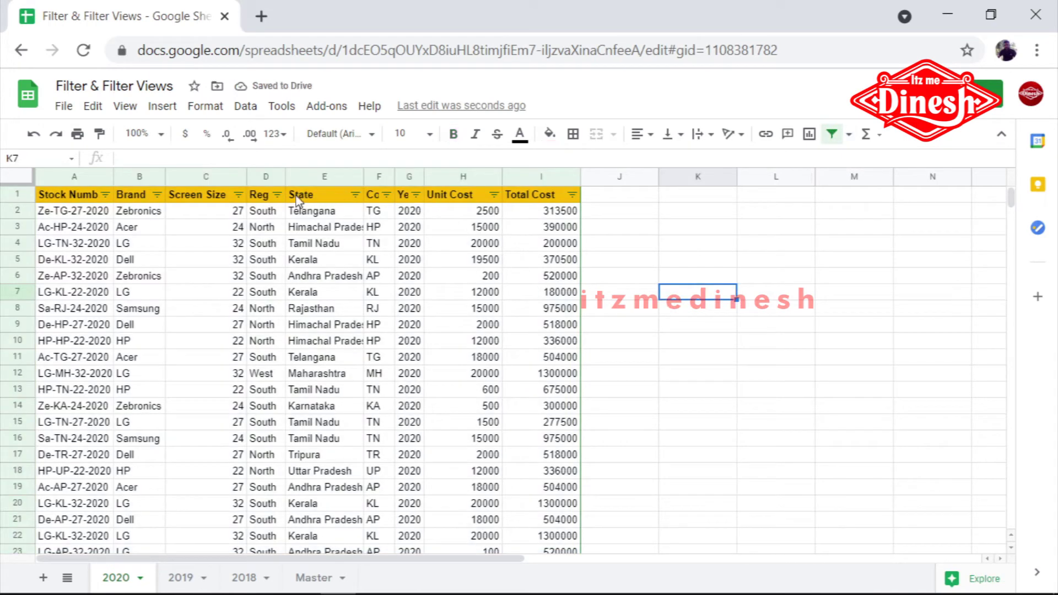
Step: Filter the Region column by values in the regular filter to show only North
left_click(277, 194)
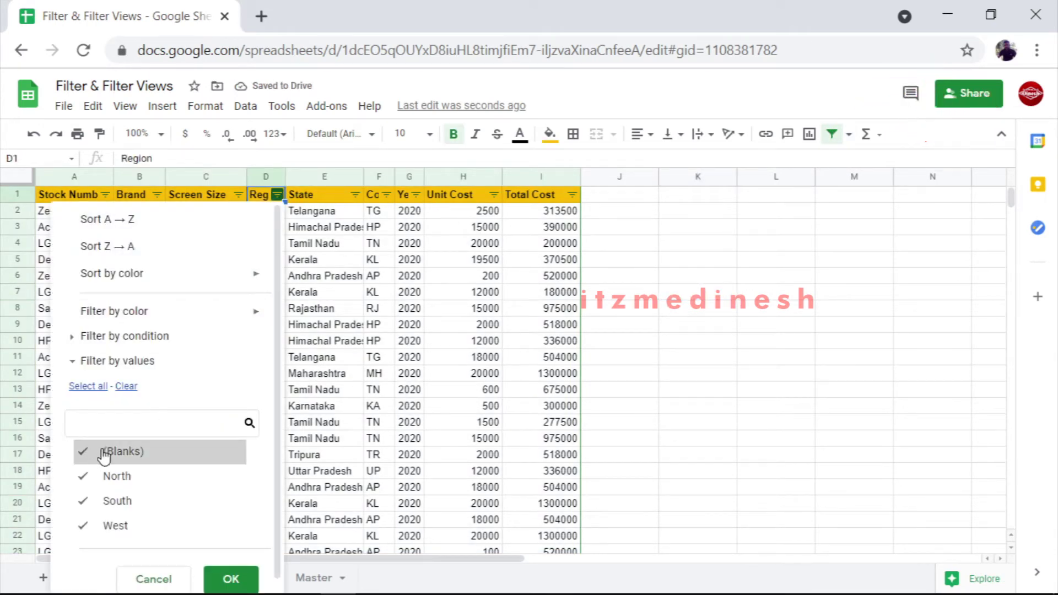
left_click(126, 386)
left_click(133, 475)
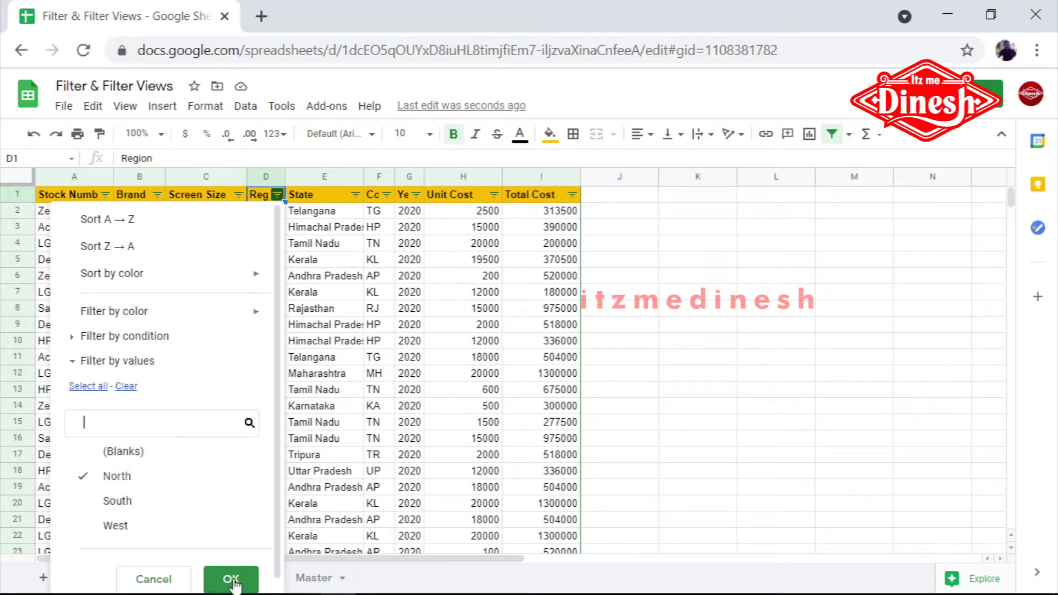
left_click(230, 578)
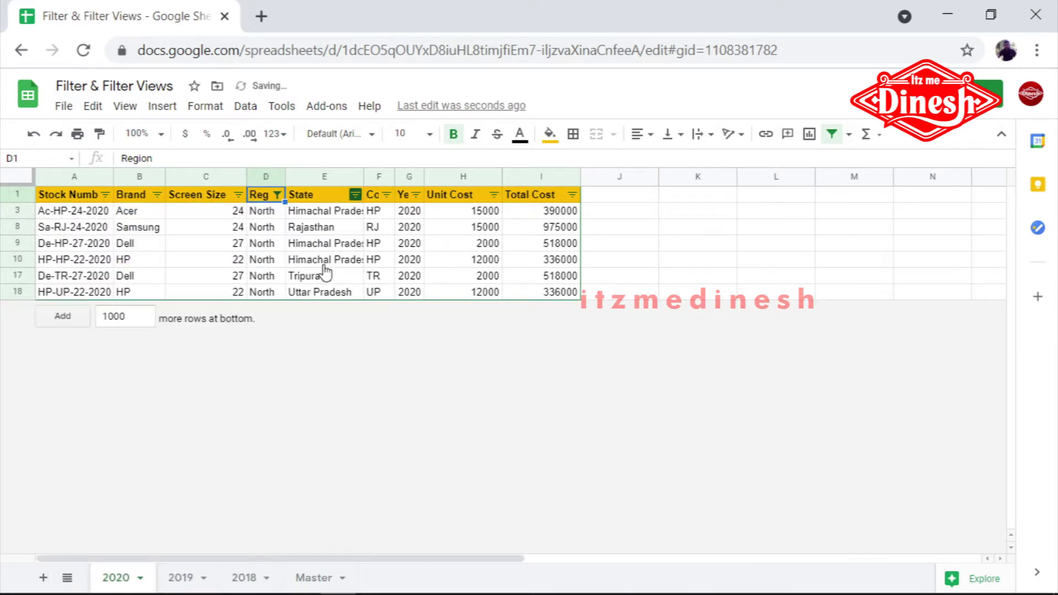
Step: Filter the State column by values in the regular filter to show only Rajasthan
left_click(356, 194)
left_click(204, 386)
left_click(206, 476)
left_click(310, 580)
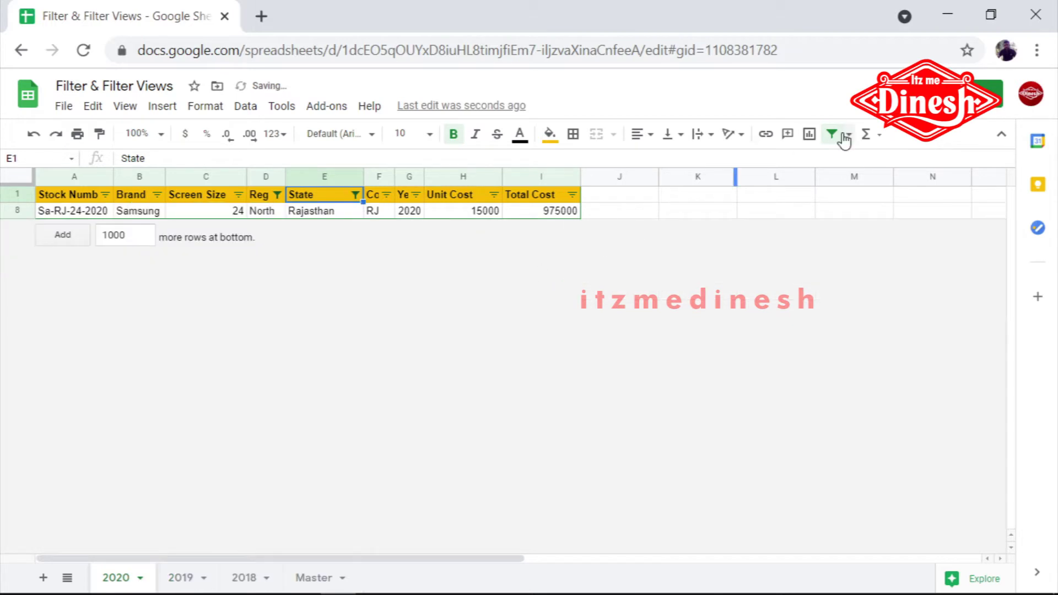
Step: Turn off the regular filter, and open the saved Filter 1 view to compare before closing it
left_click(831, 132)
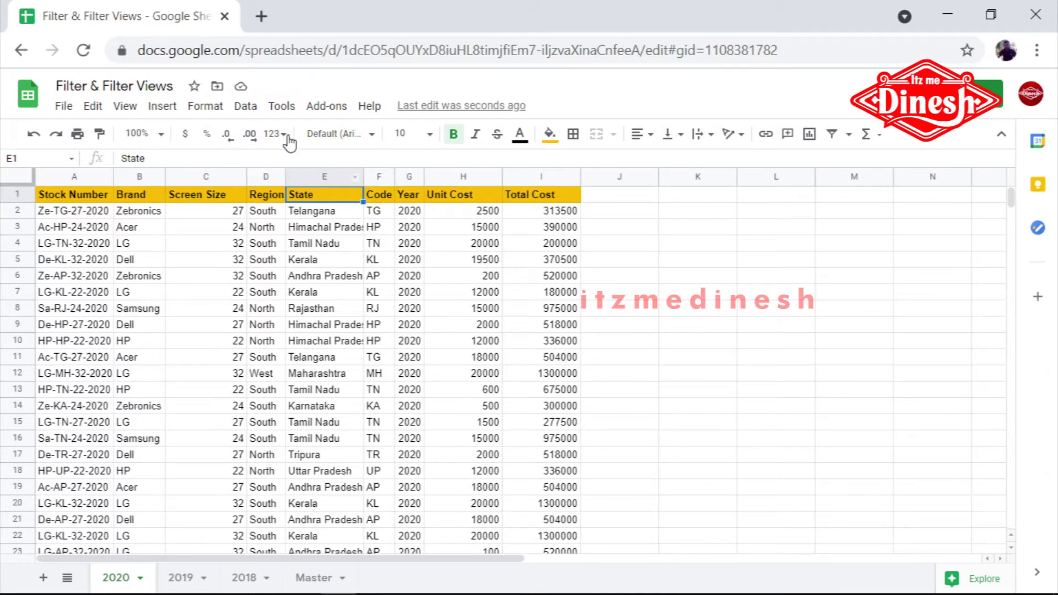
left_click(246, 108)
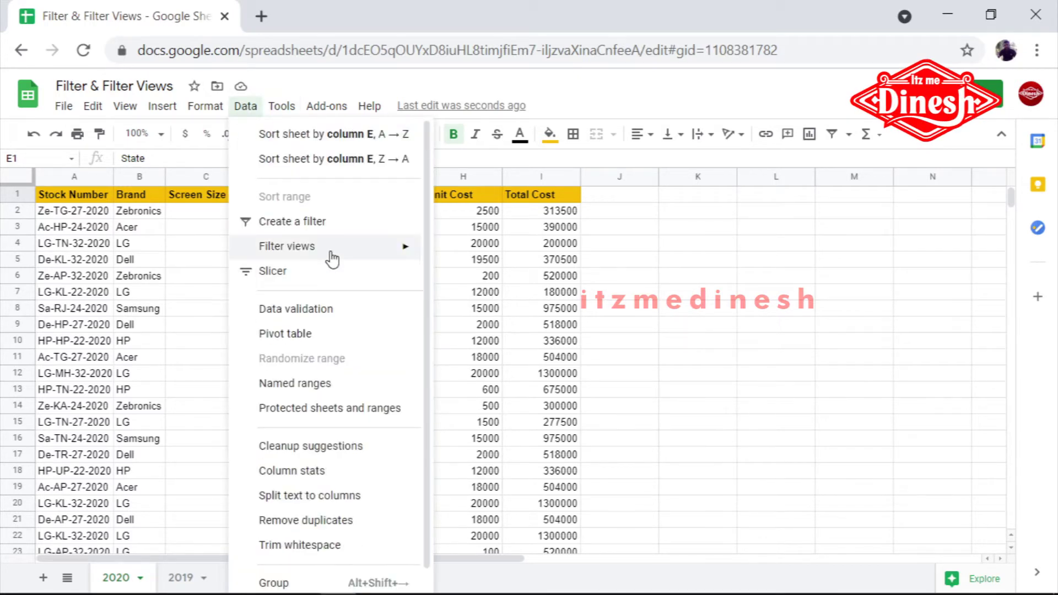
mouse_move(330, 249)
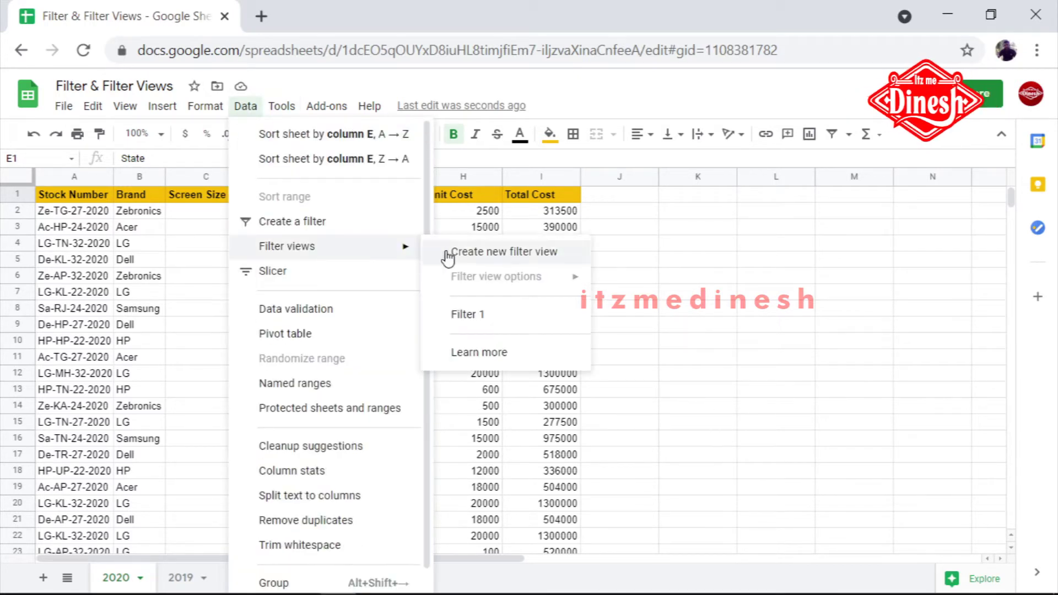
left_click(483, 320)
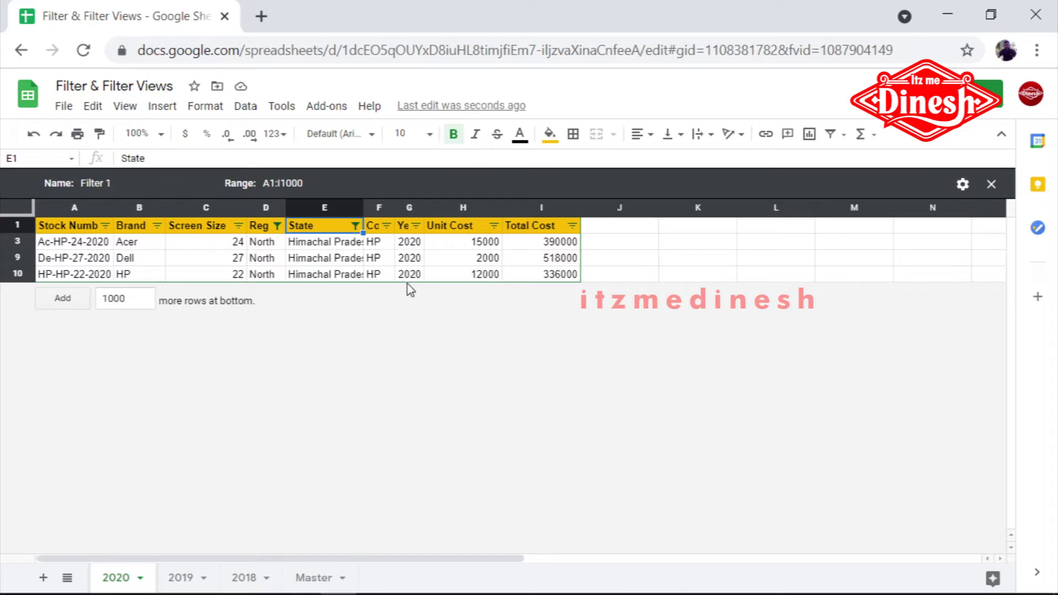
left_click(991, 183)
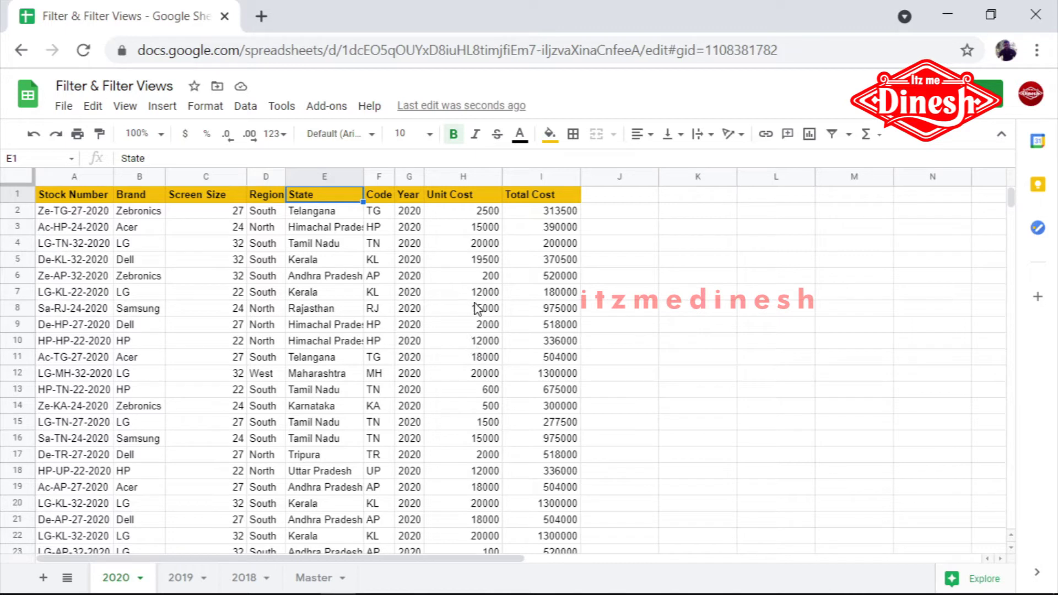
left_click(535, 176)
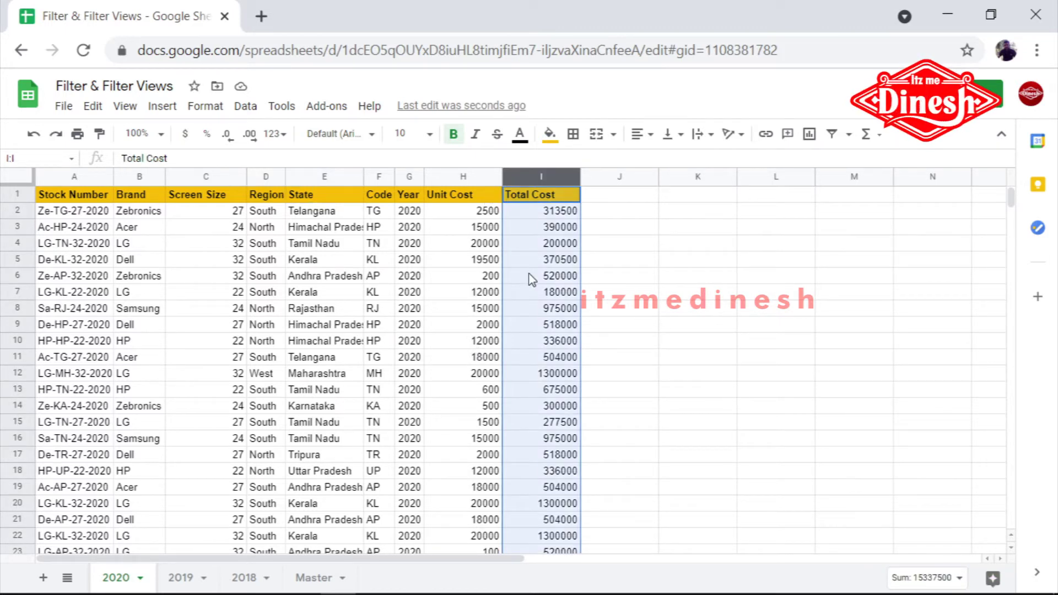
left_click(408, 177)
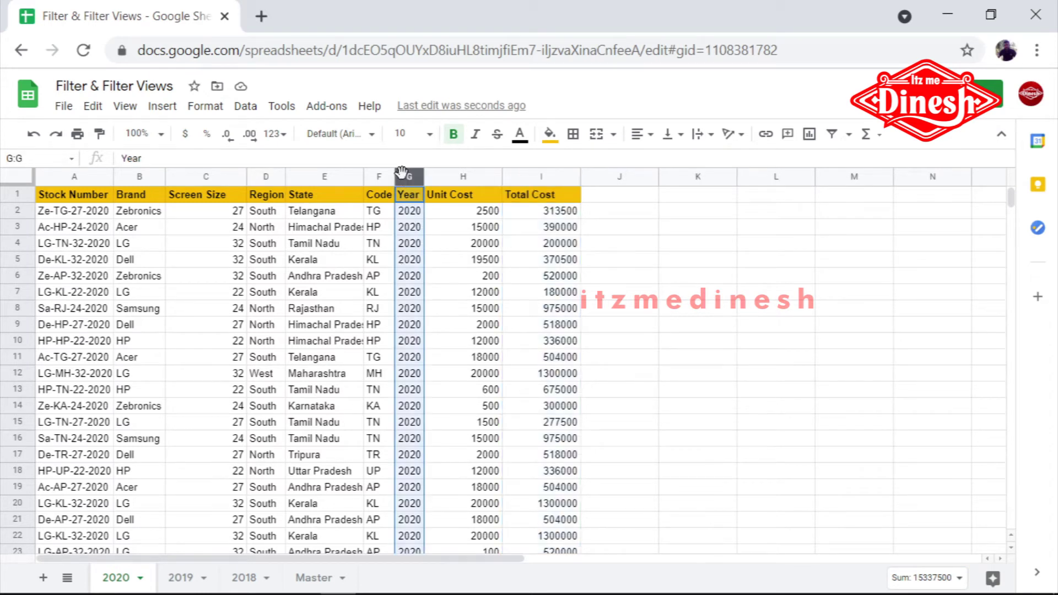
left_click(269, 177)
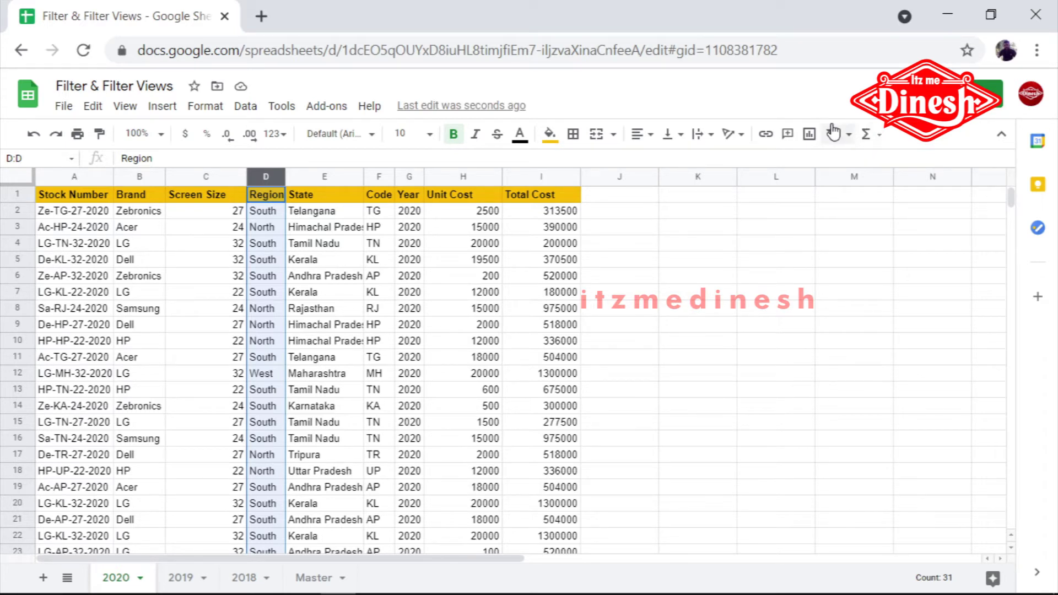
left_click(809, 261)
Step: Create a filter over the 2020 stock table starting from the Total Cost header cell, and select the Total Cost column
left_click(539, 195)
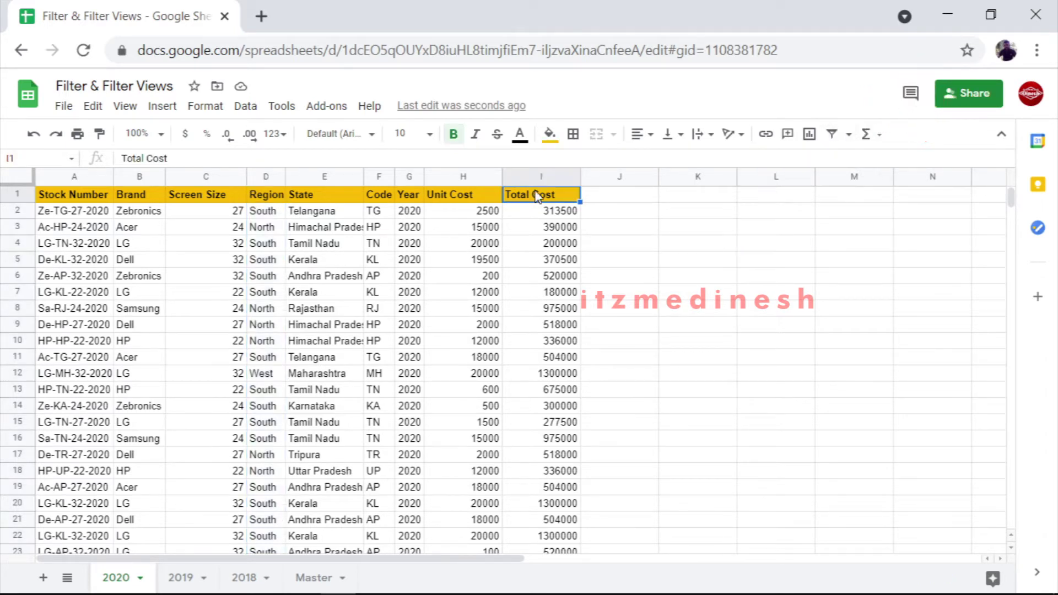
left_click(833, 134)
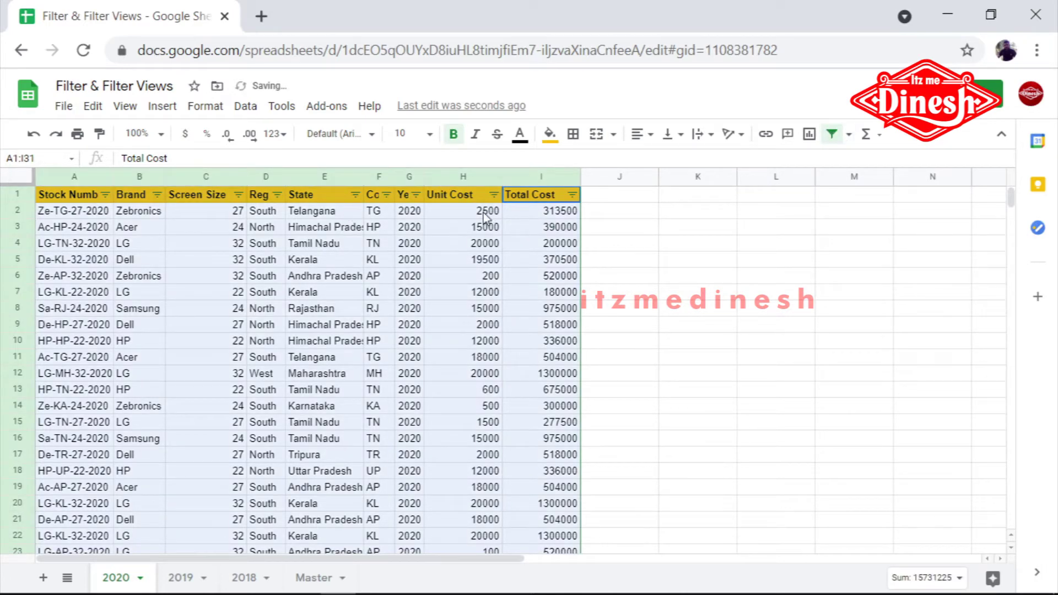
left_click(539, 172)
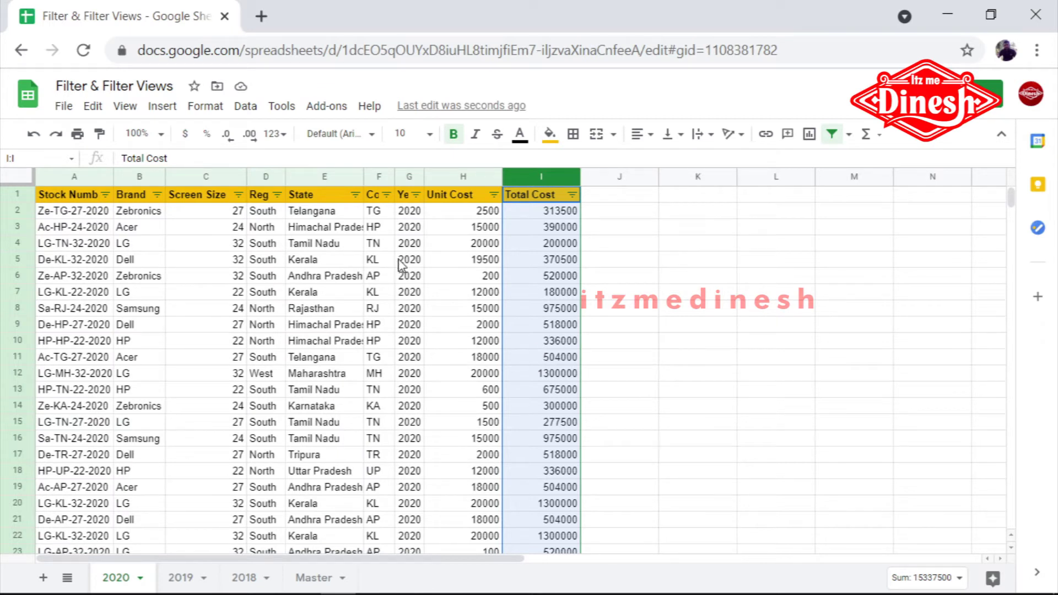
Step: Filter the Region column by values to show only South
left_click(277, 195)
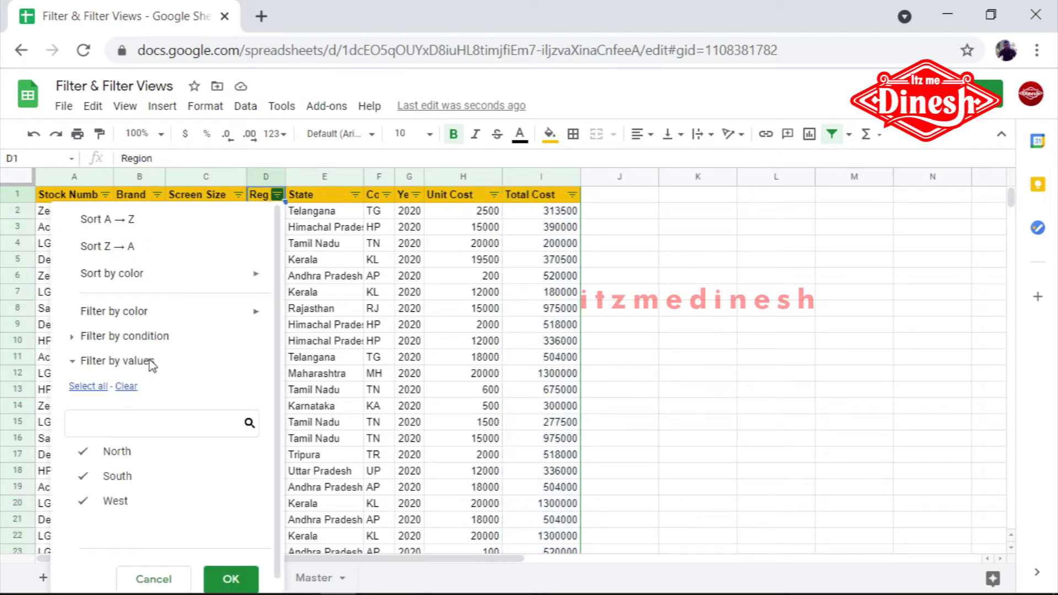
left_click(120, 387)
left_click(116, 477)
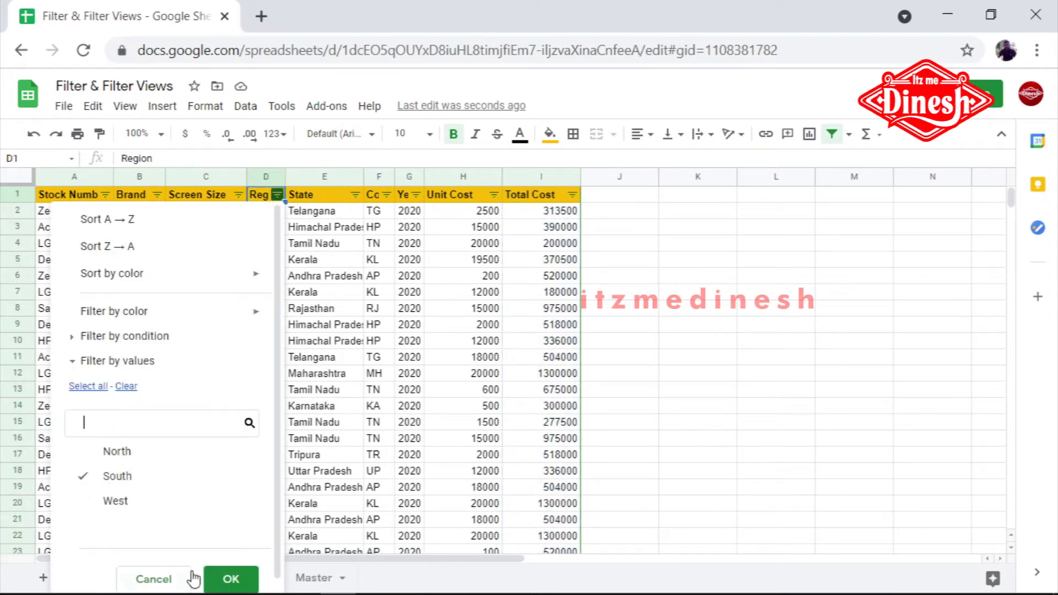
left_click(230, 579)
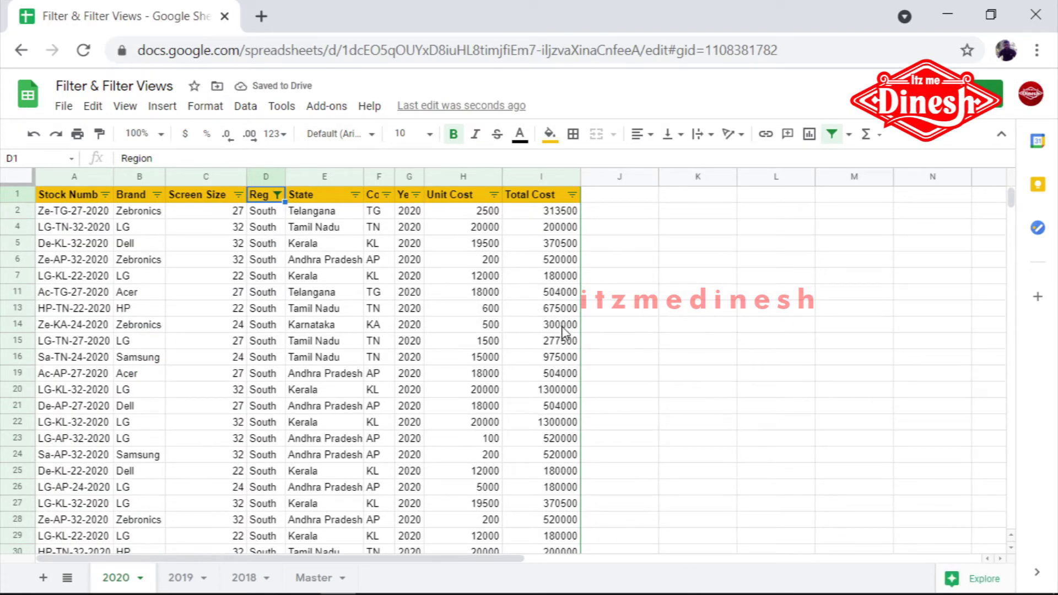
Step: Select all values in the Region column's regular filter so every region shows again
left_click(277, 195)
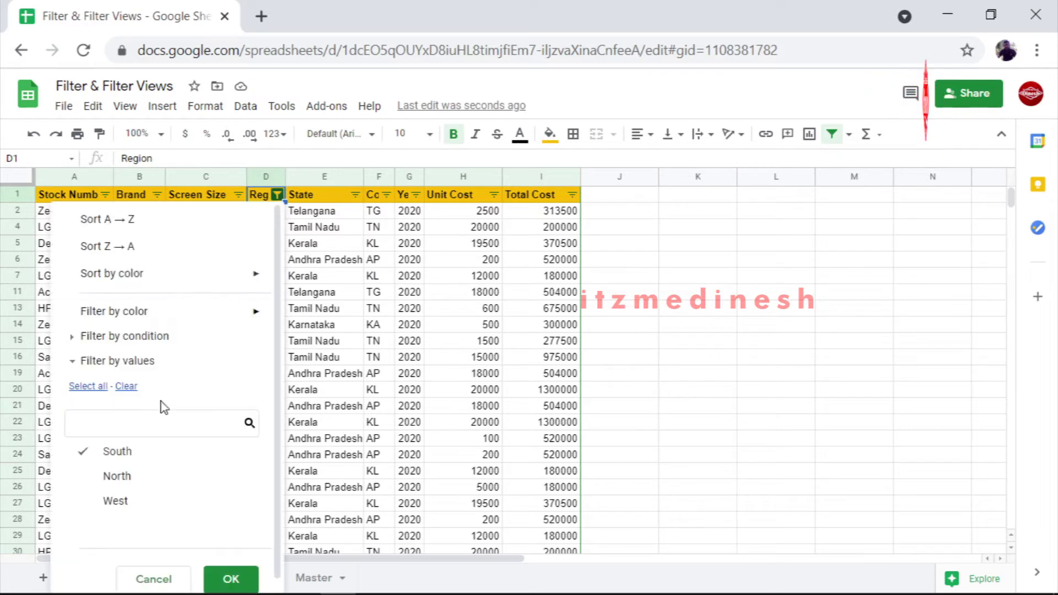
left_click(83, 387)
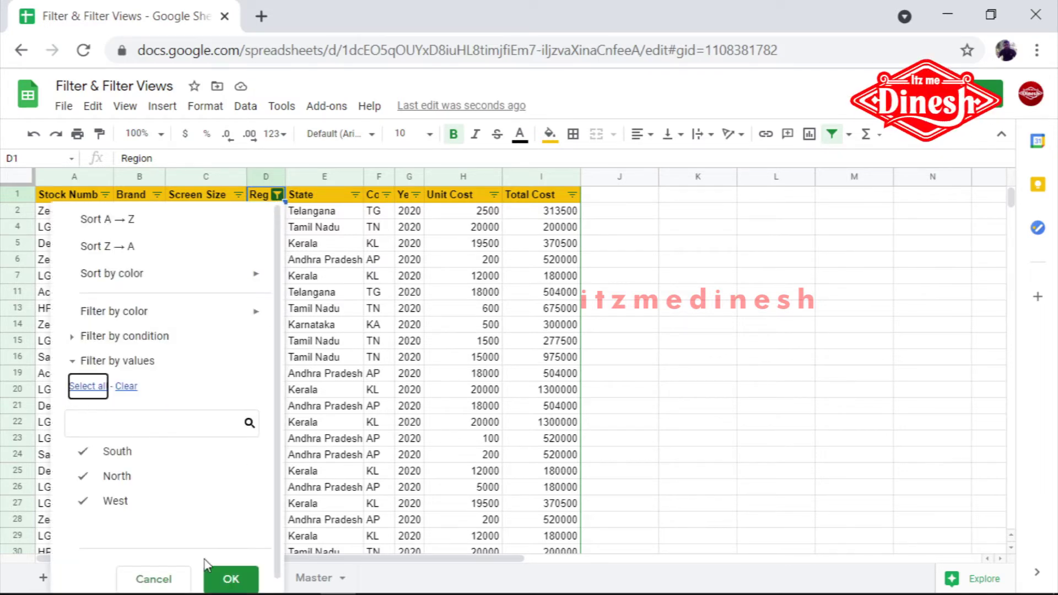
left_click(229, 577)
Step: Open the saved Filter 1 view and review its filtered rows and the list of filter views
left_click(245, 106)
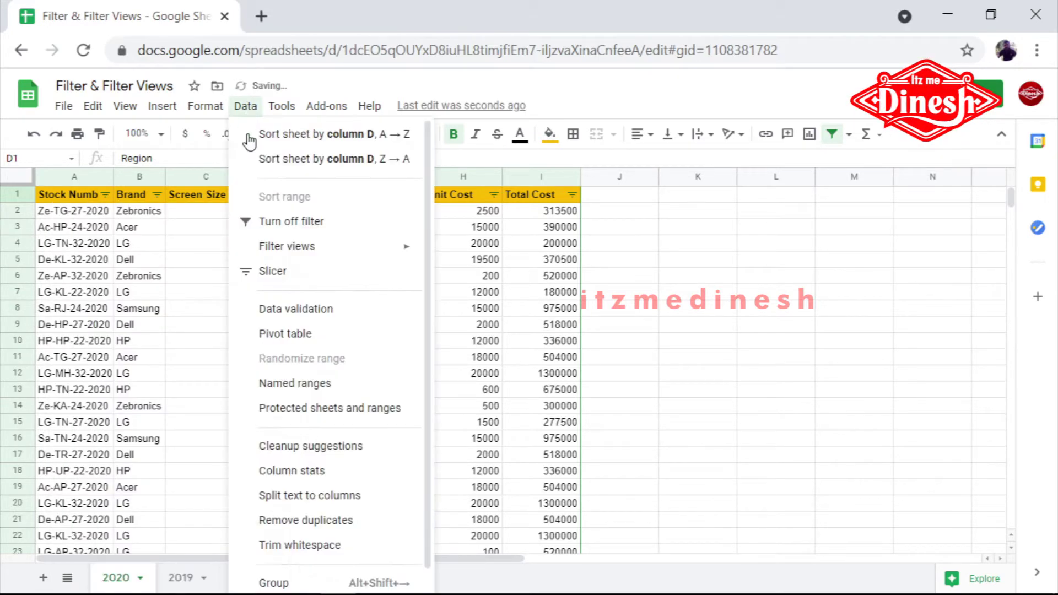
mouse_move(364, 251)
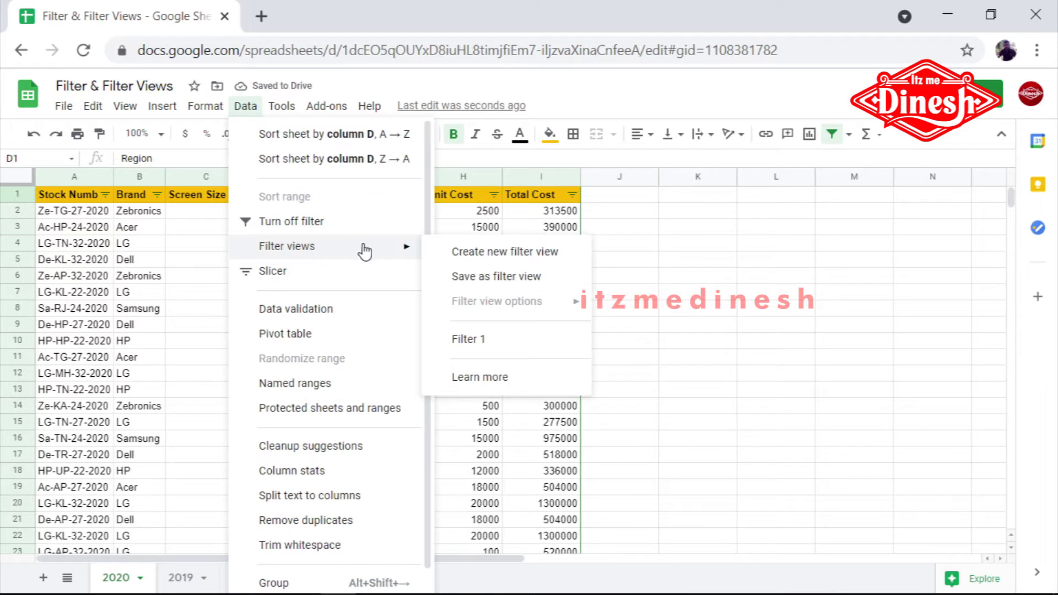
left_click(489, 340)
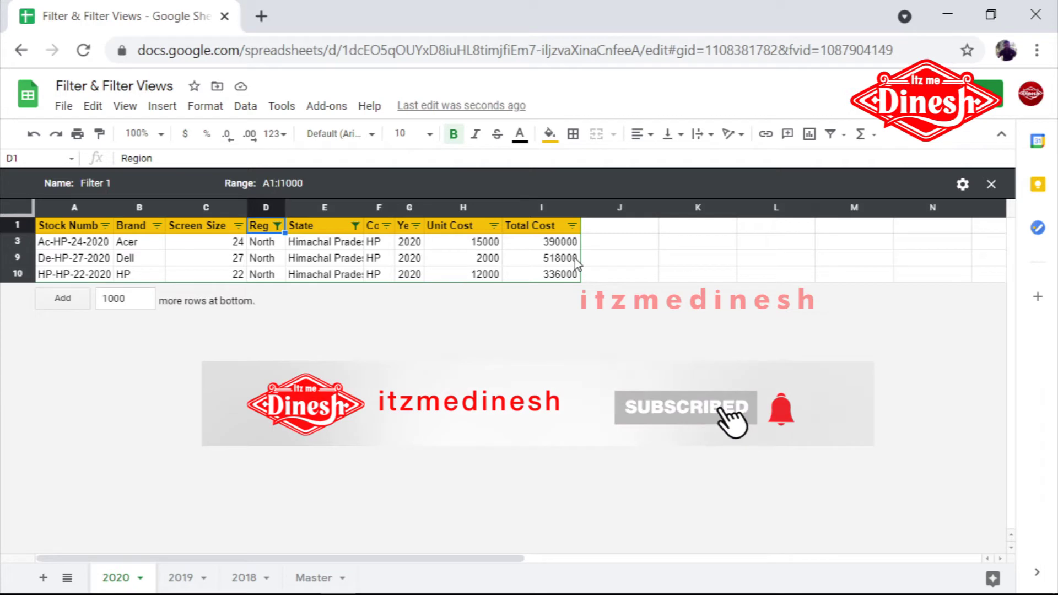
left_click(554, 246)
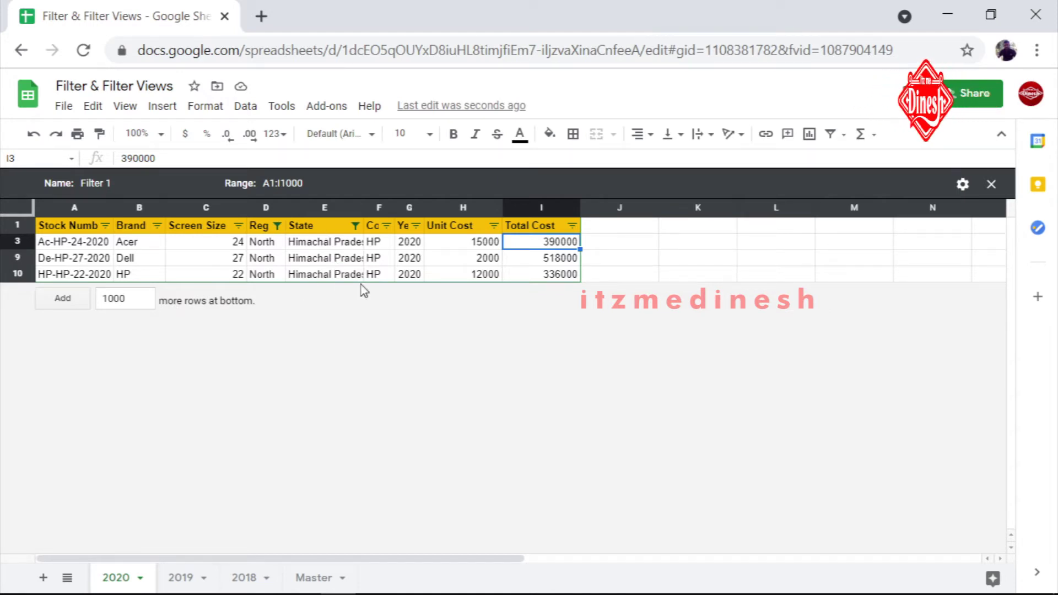
left_click(244, 106)
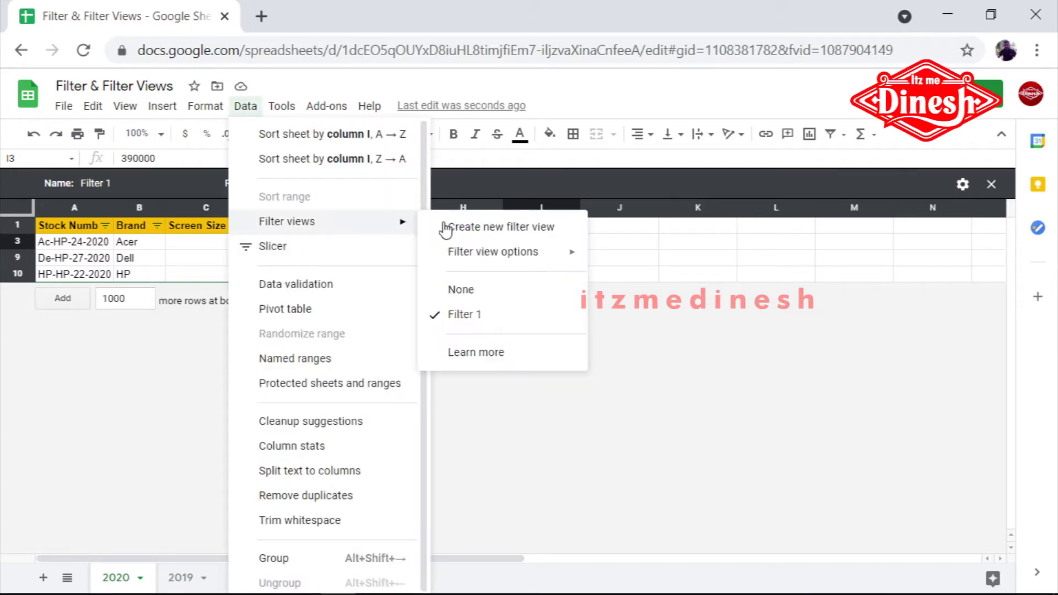
left_click(671, 231)
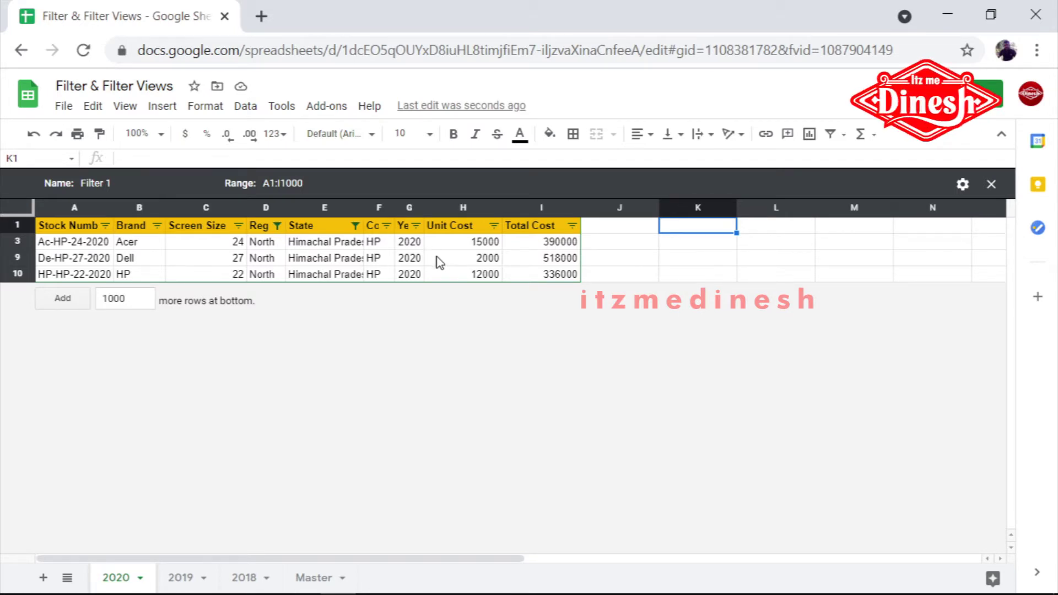
Step: Select all values in the State column's filter within the Filter 1 view
left_click(355, 226)
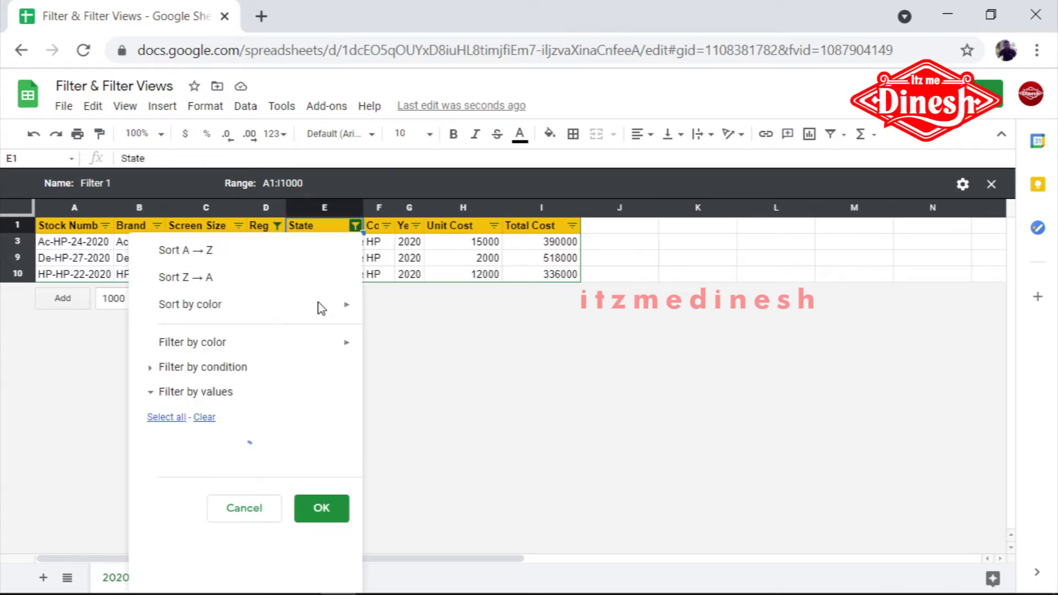
left_click(155, 420)
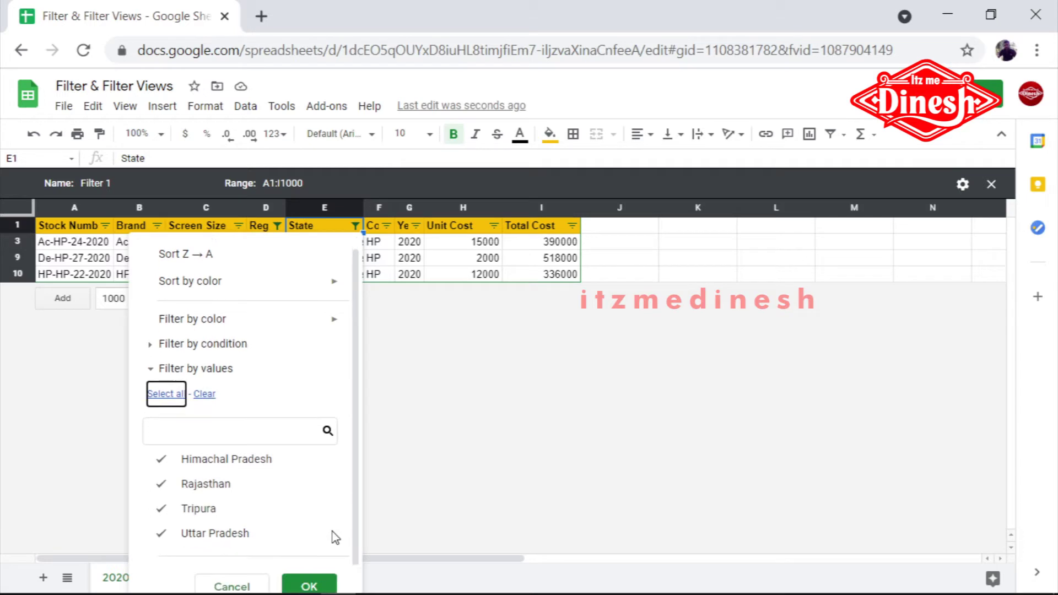
scroll(328, 532, "down", 2)
left_click(309, 567)
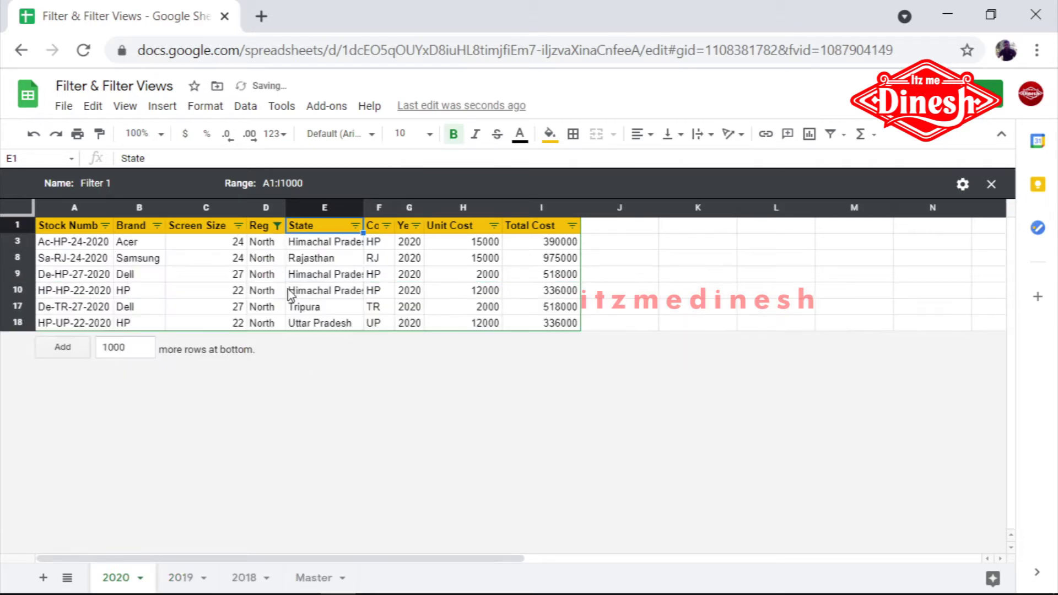
Step: Select all values in the Region column's filter within Filter 1, and close the filter view
left_click(277, 226)
left_click(88, 417)
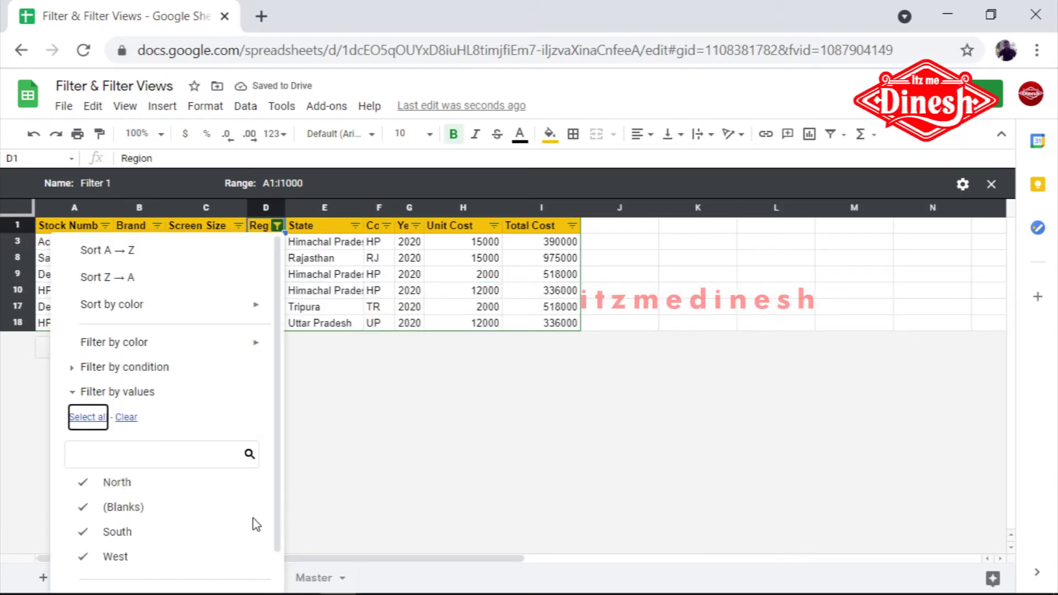
scroll(255, 523, "down", 1)
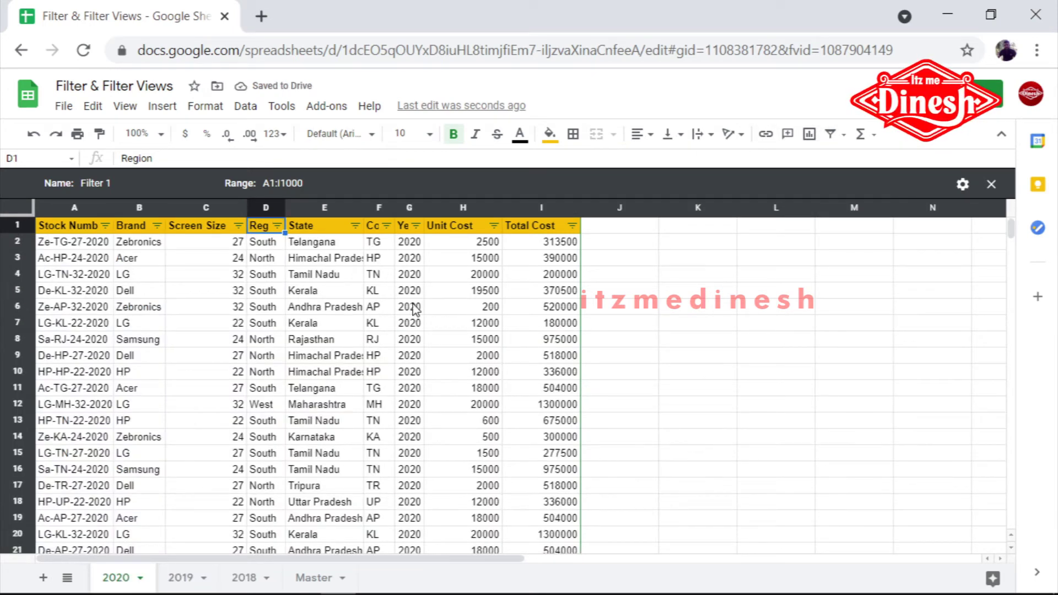
left_click(995, 186)
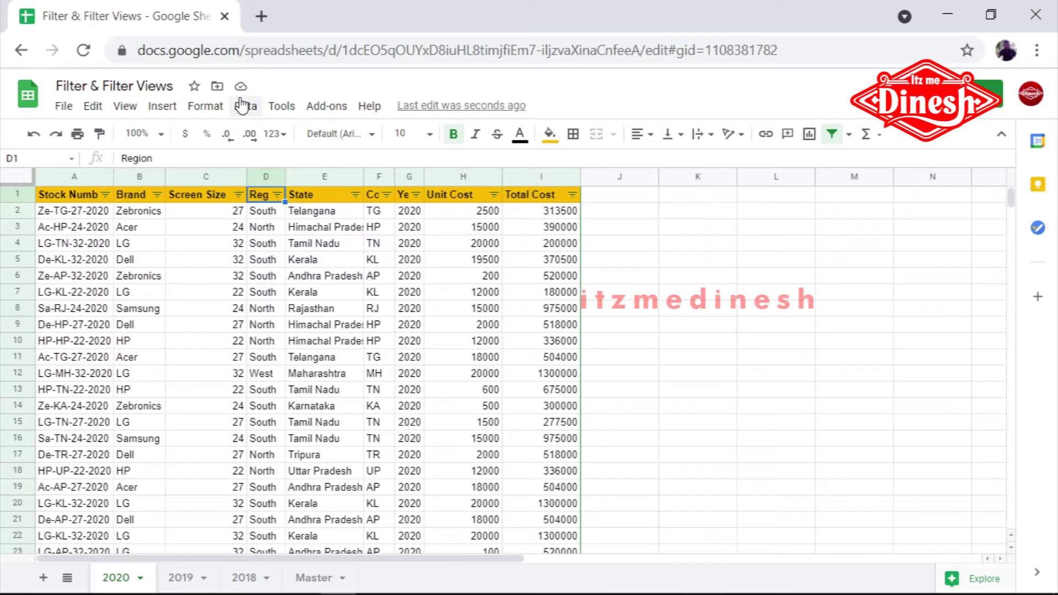
Step: Insert six blank rows above the header row of the 2020 stock table
left_click(280, 261)
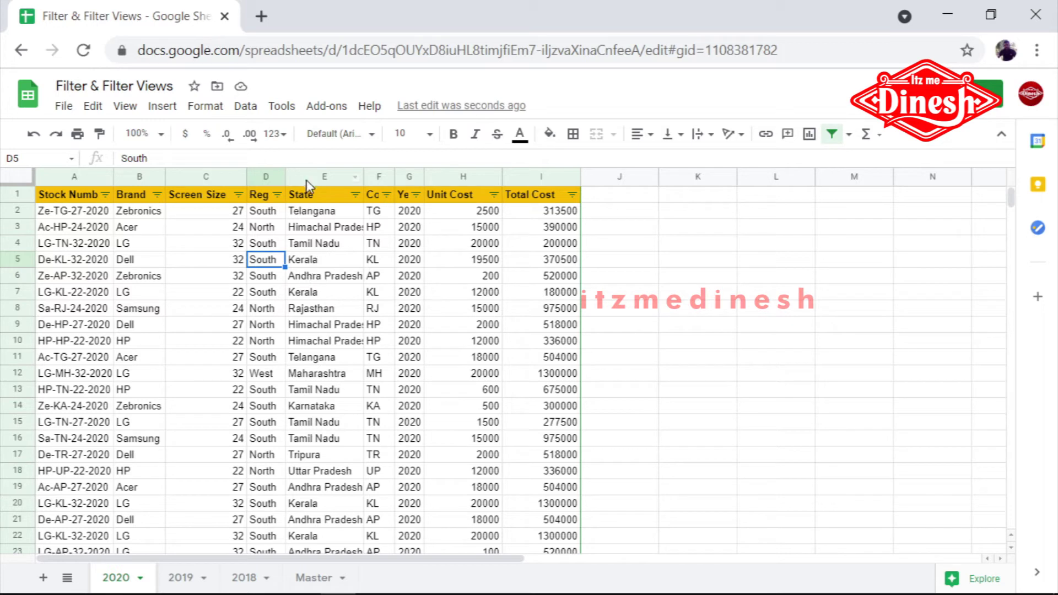
left_click(20, 193)
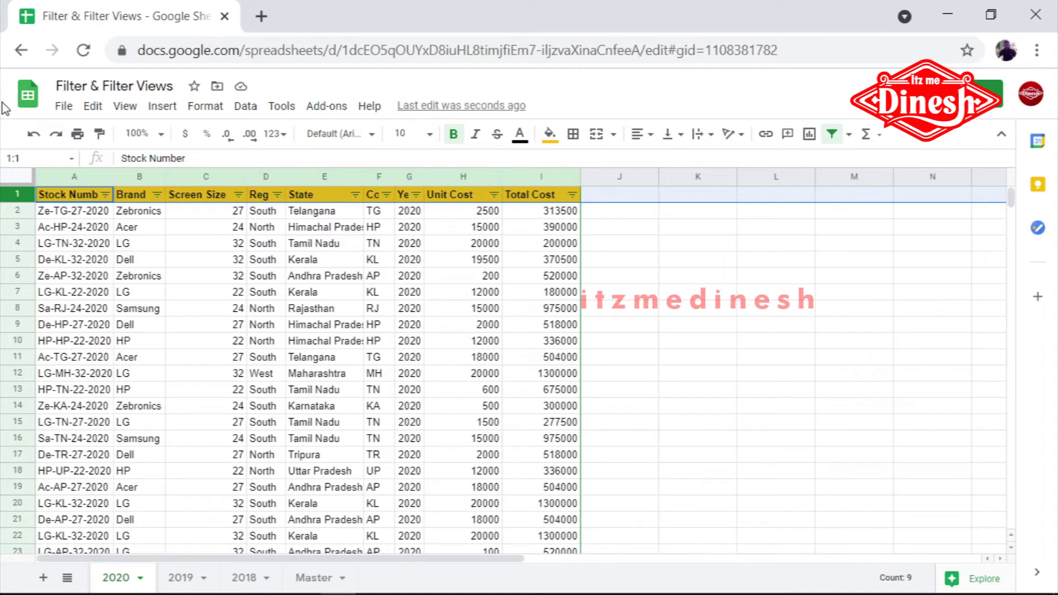
left_click_drag(18, 196, 20, 286)
left_click(21, 277, "shift")
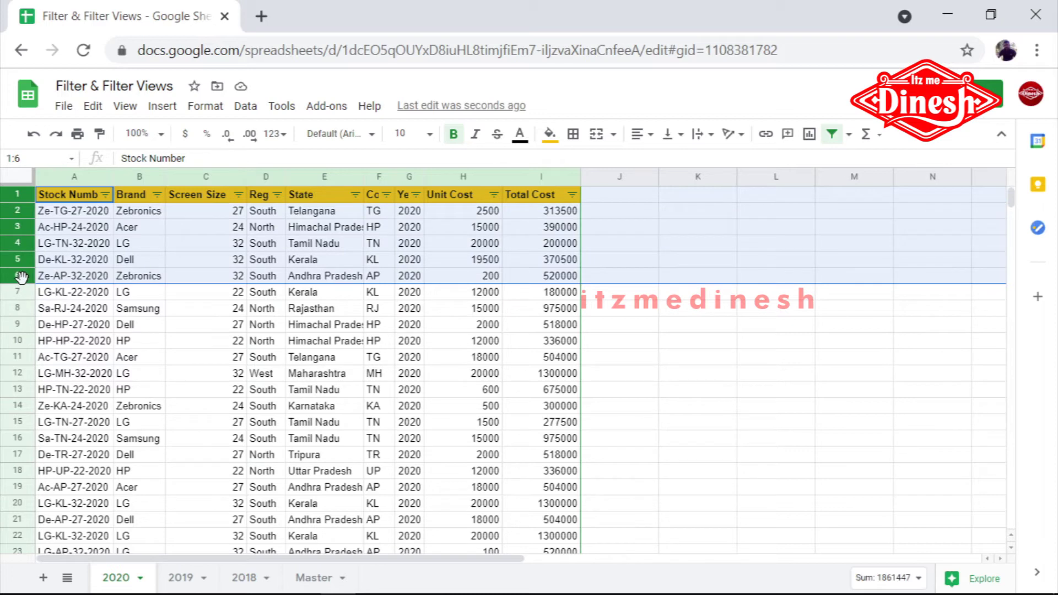
right_click(21, 275)
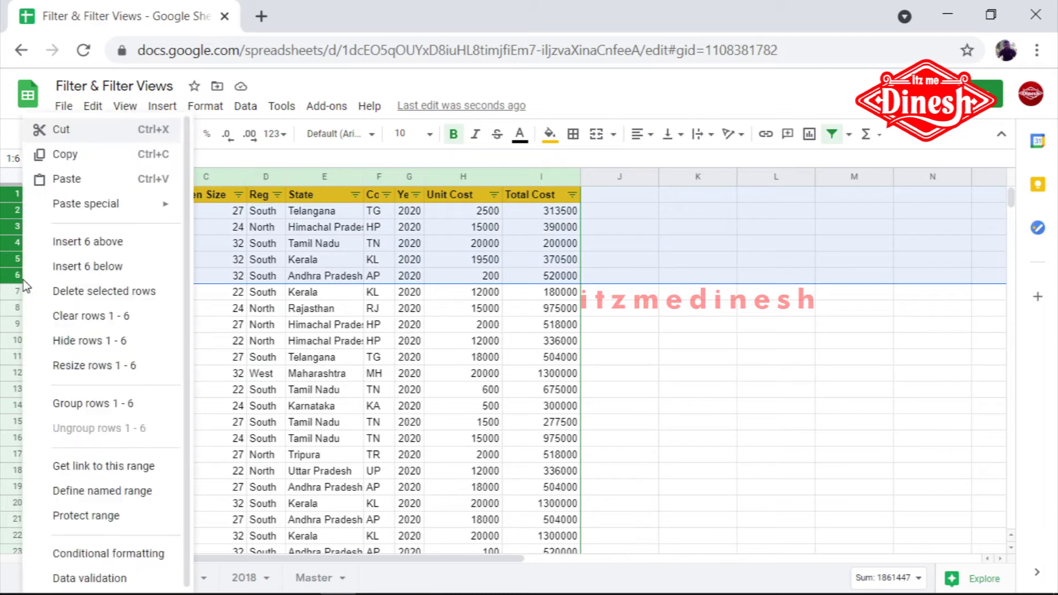
left_click(82, 243)
left_click(669, 341)
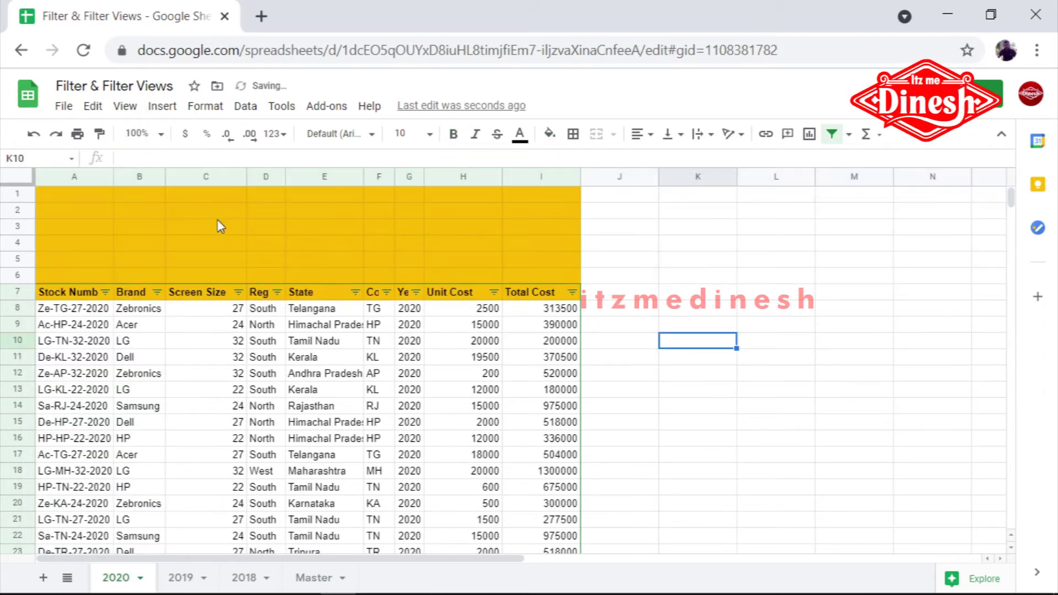
Step: Clear the formatting of the blank range A1:I6 above the table header
left_click_drag(86, 200, 541, 280)
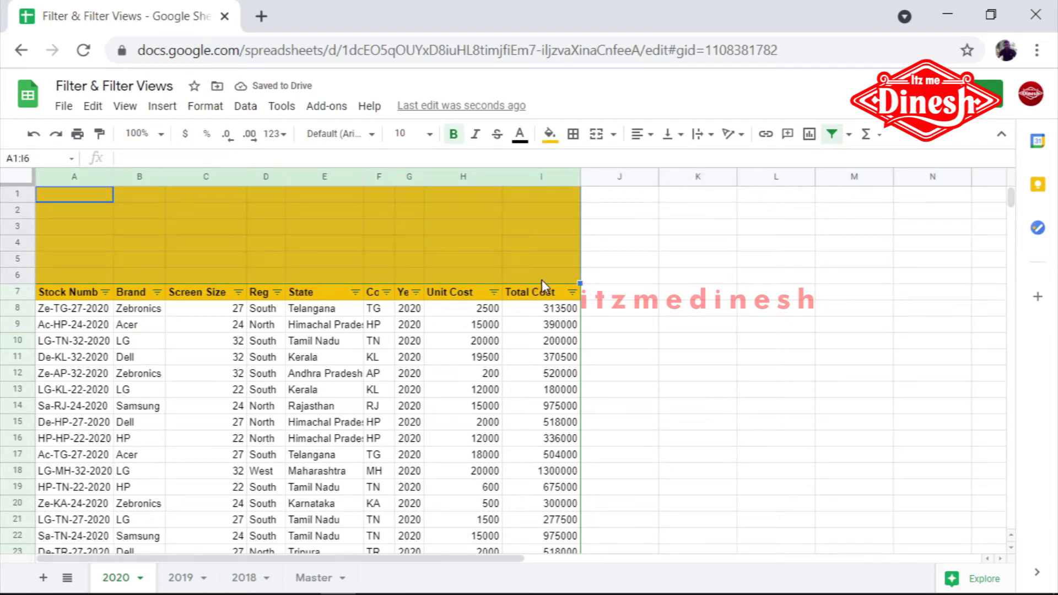
left_click(206, 106)
left_click(254, 537)
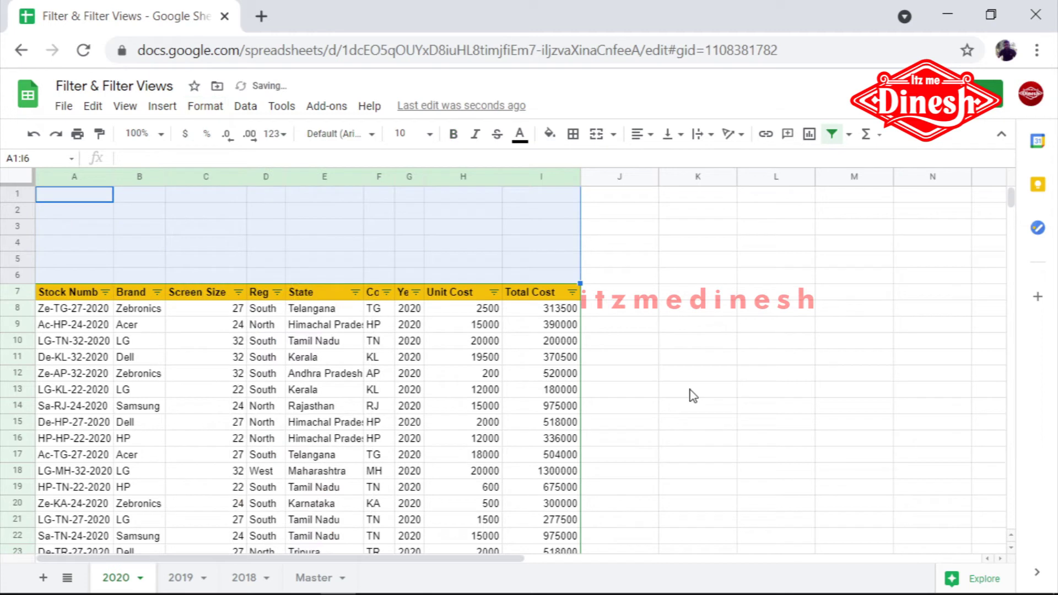
left_click(729, 363)
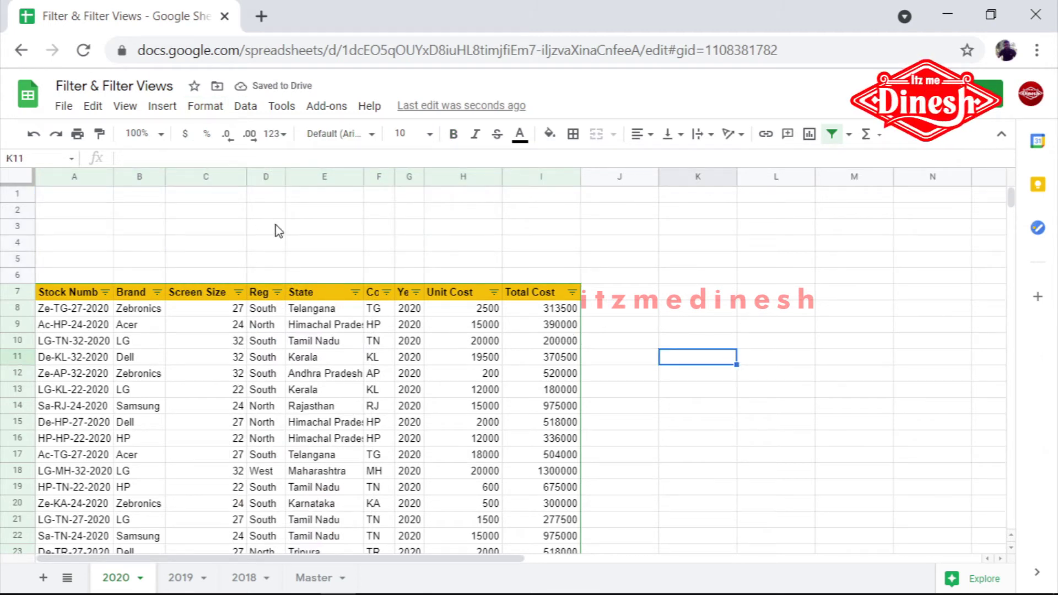
Step: Enter the label Total Cost in cell D2 and widen column D to fit it
left_click(263, 211)
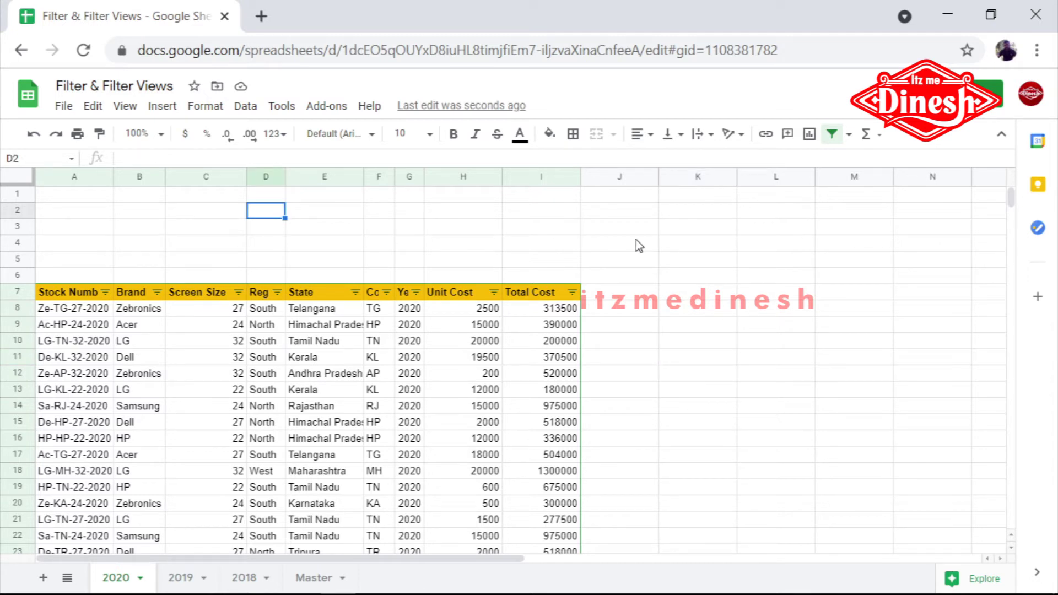
left_click(532, 298)
left_click(259, 215)
type("Total Cost")
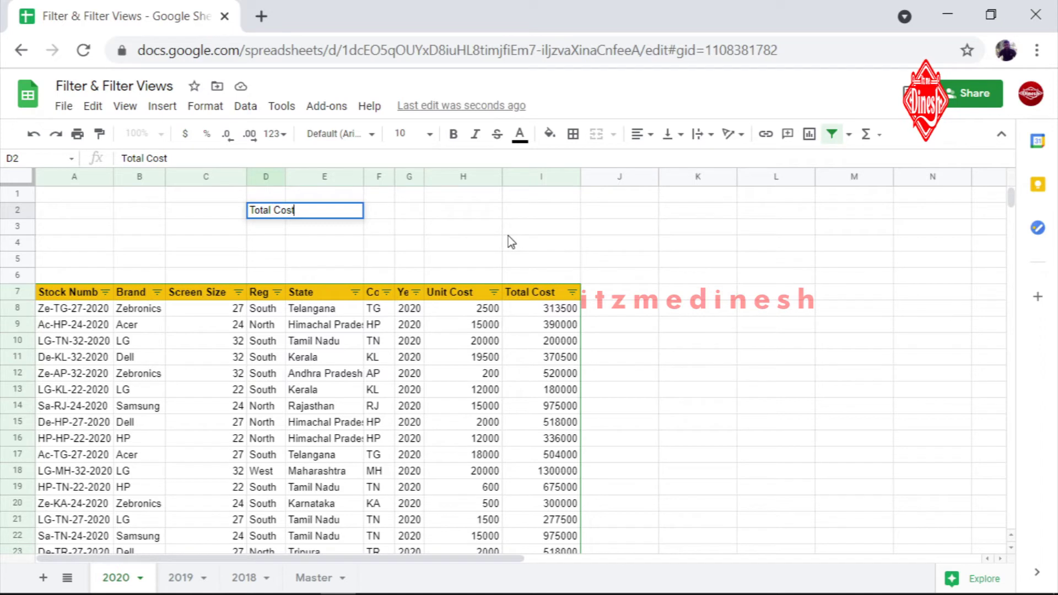
key("Tab")
left_click_drag(283, 168, 309, 168)
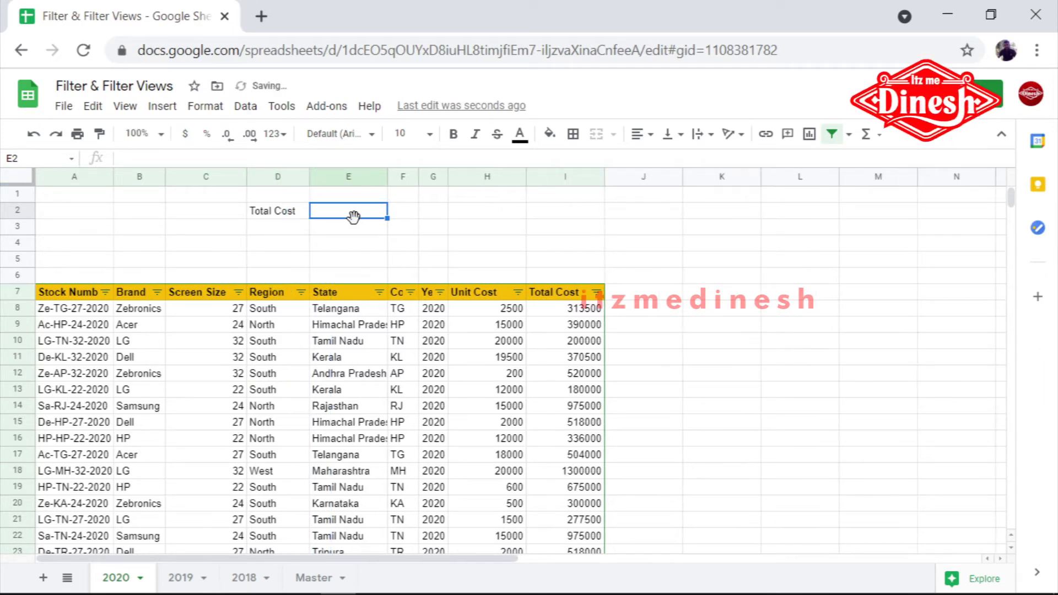
Step: Enter the formula =SUM(I8:I) in cell E2 to total the Total Cost column
type("=sum")
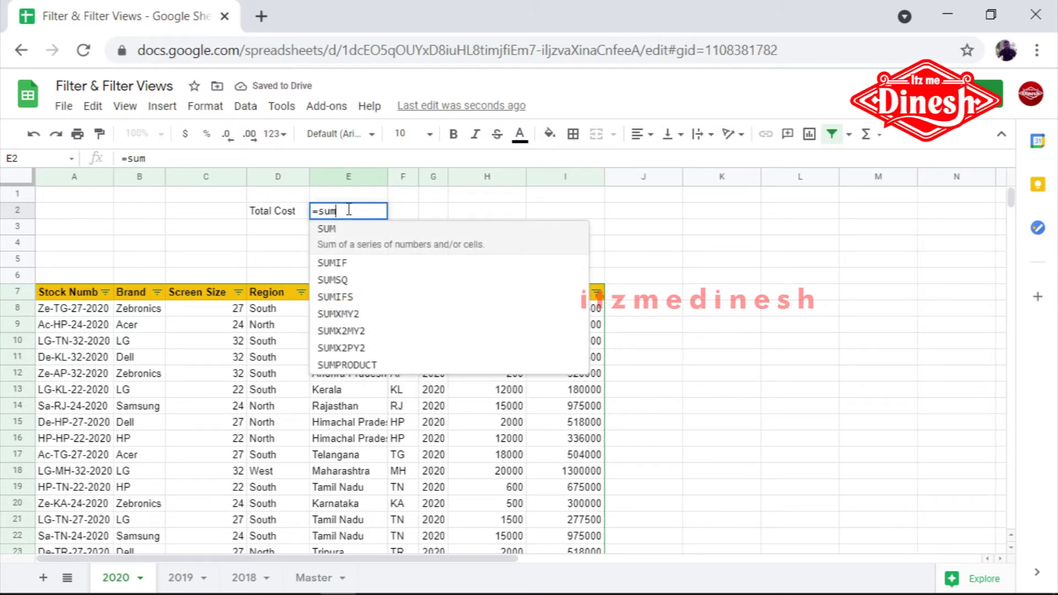
key("Tab")
left_click(592, 310)
left_click_drag(595, 342, 597, 389)
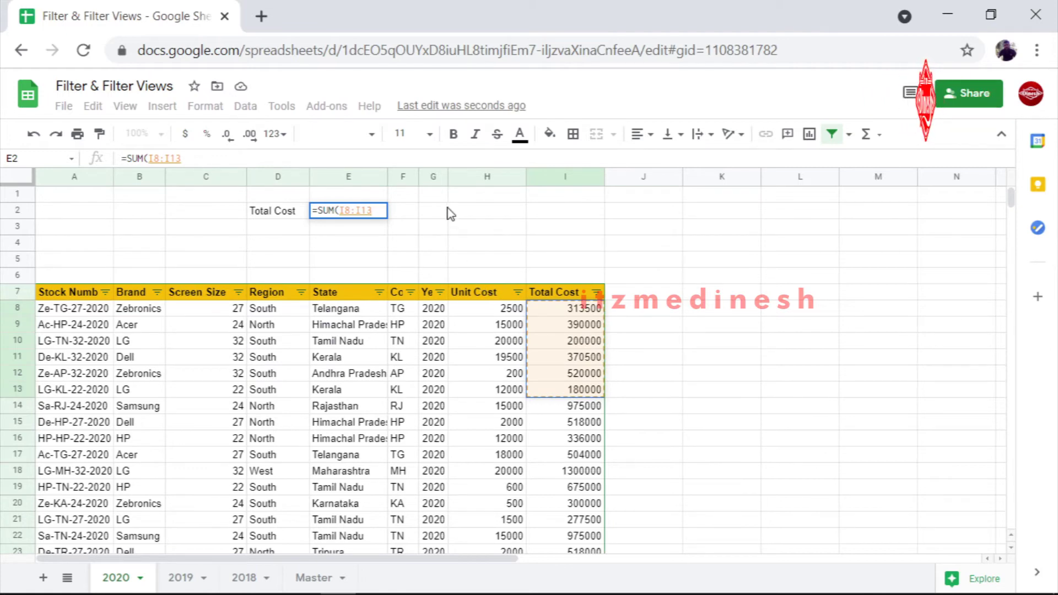
key("BackSpace")
key("BackSpace")
type(")")
key("Return")
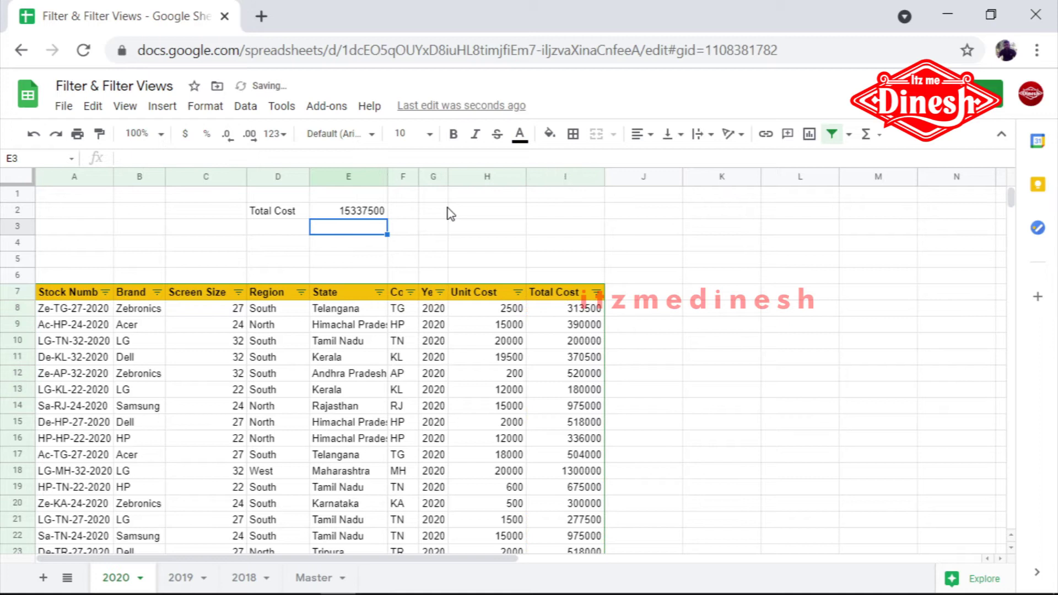
left_click(339, 214)
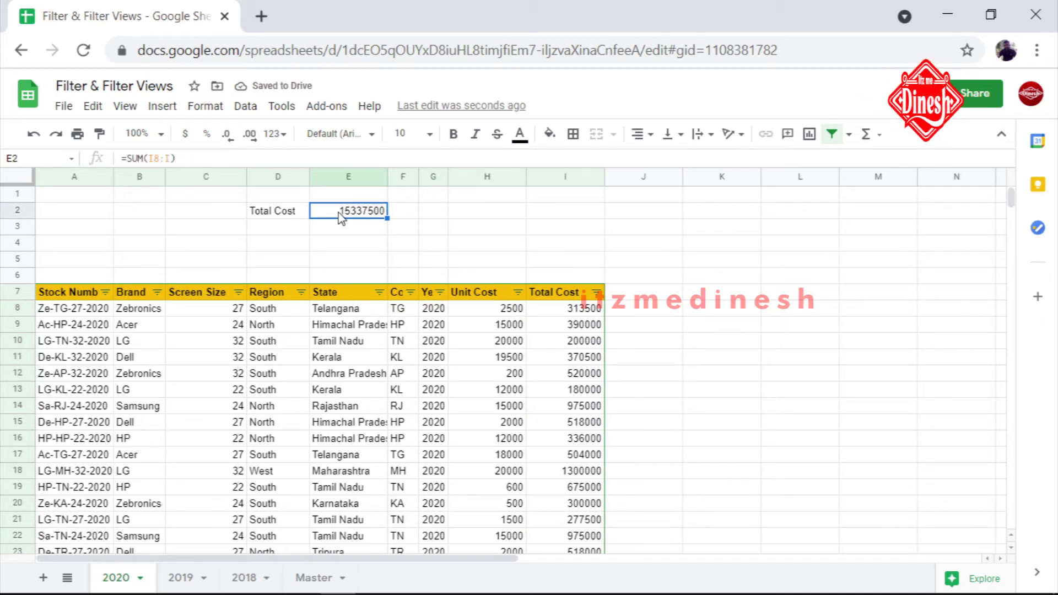
Step: Enter the label Sub Total in cell D3
left_click(271, 225)
type("Sub Total")
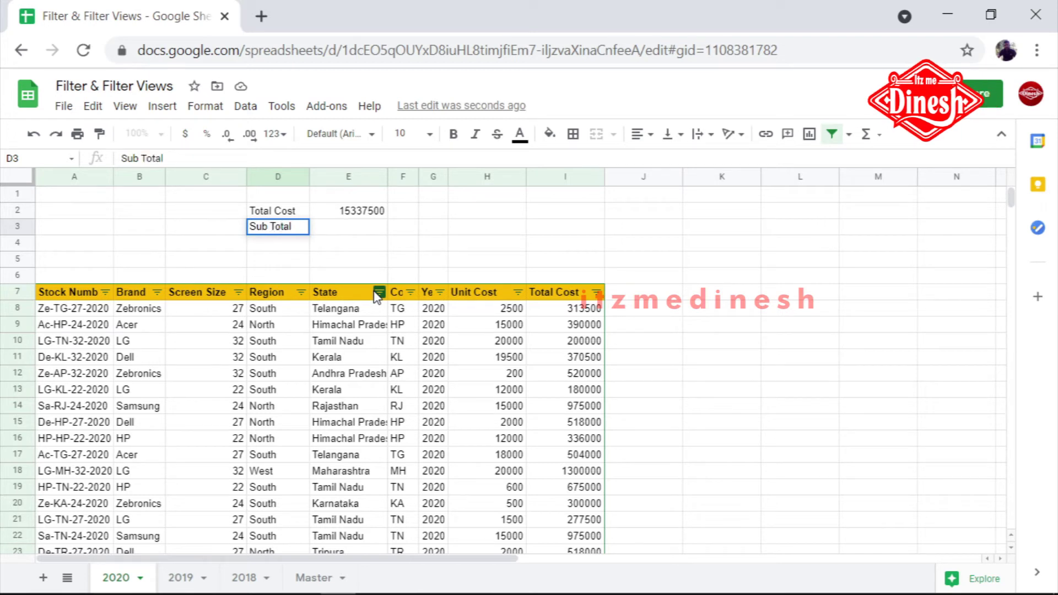
key("Tab")
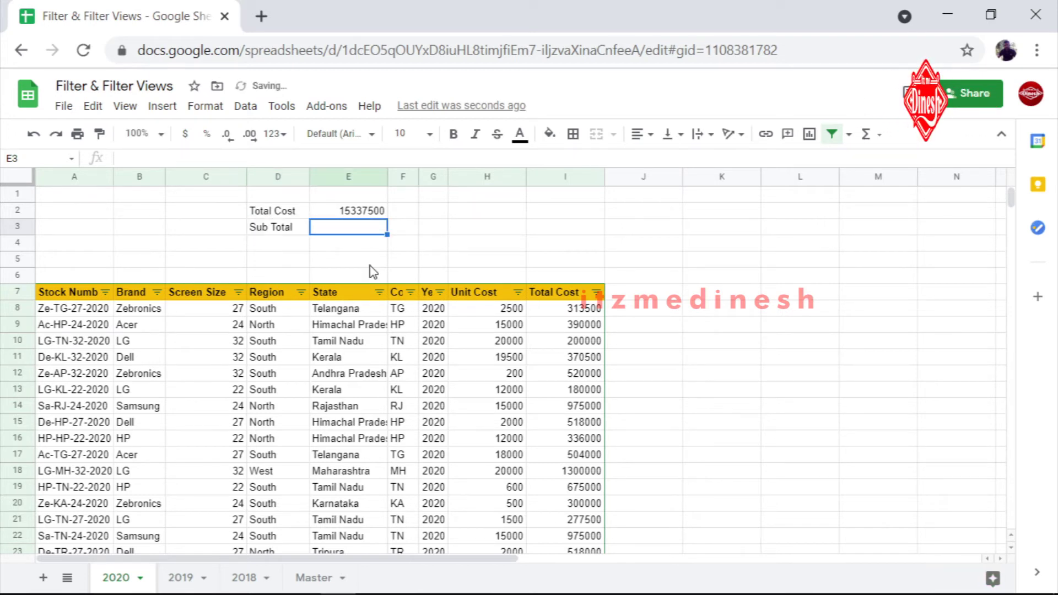
Step: Start a SUBTOTAL formula in cell E3 and look up the available function codes in the function's help article
type("=")
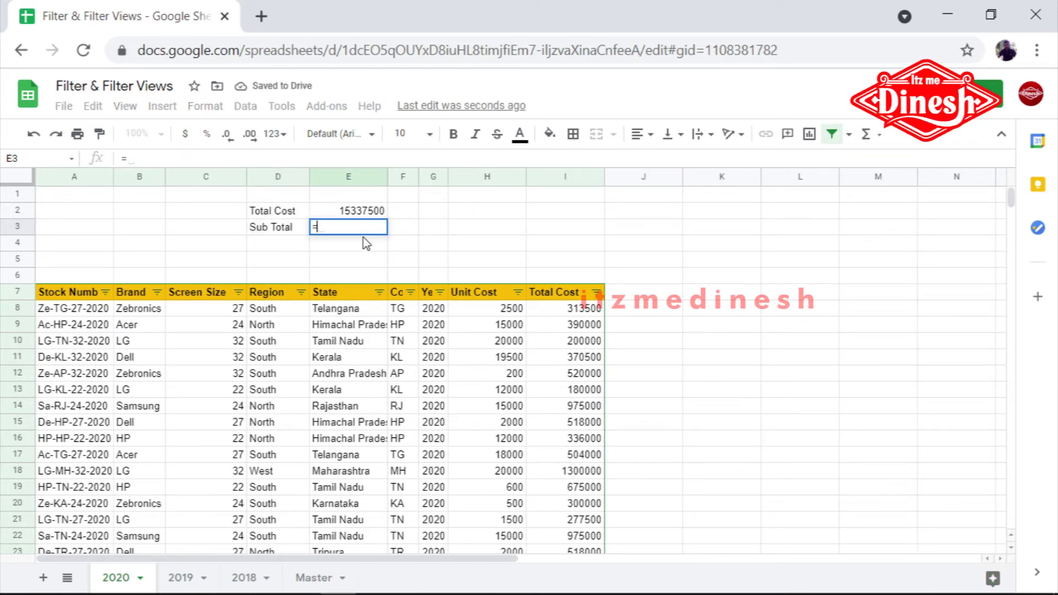
type("s")
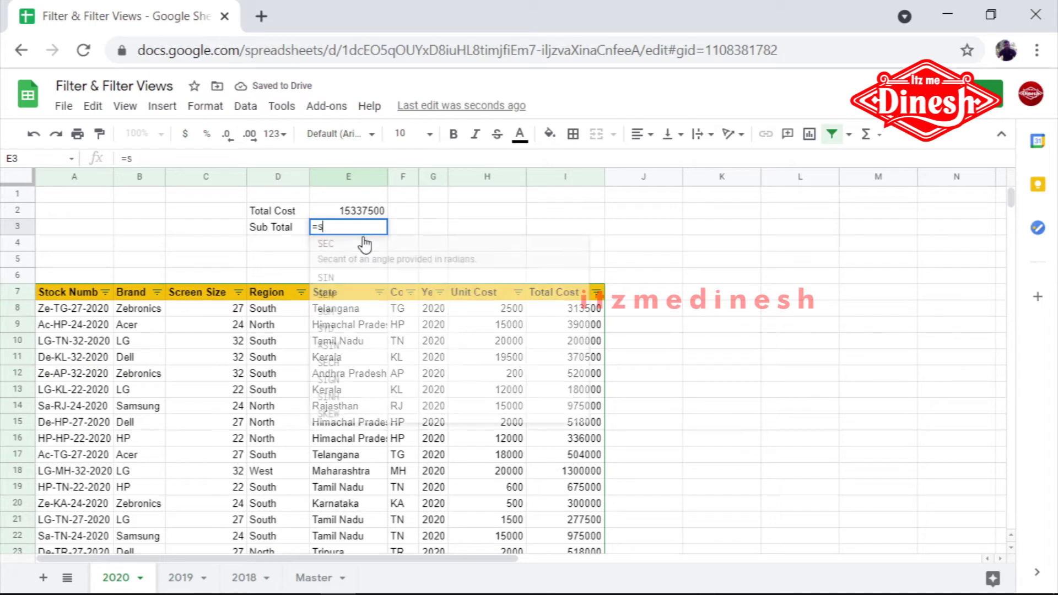
type("ub")
key("Tab")
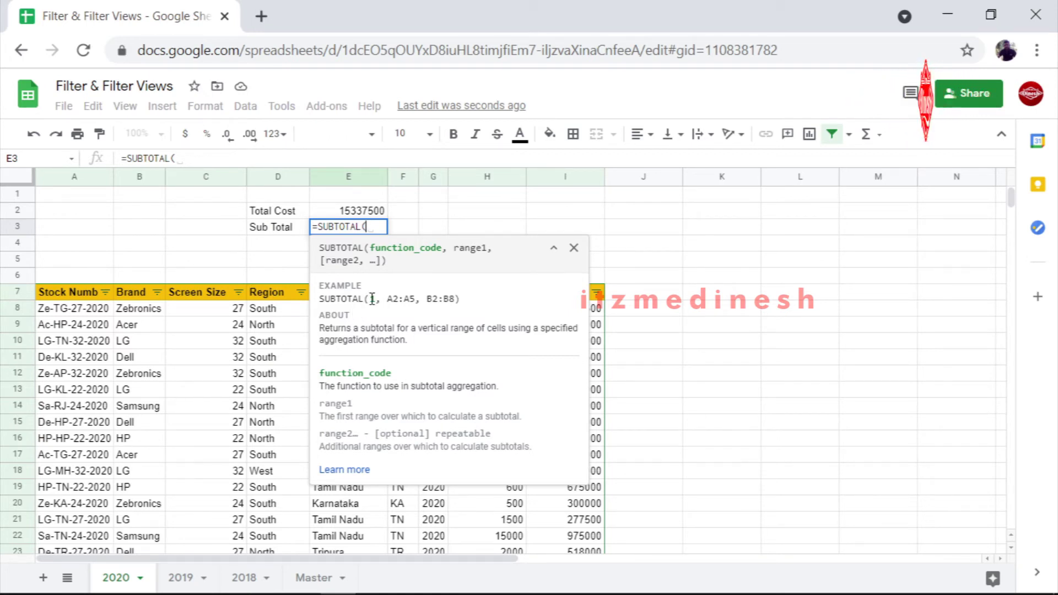
left_click(347, 470)
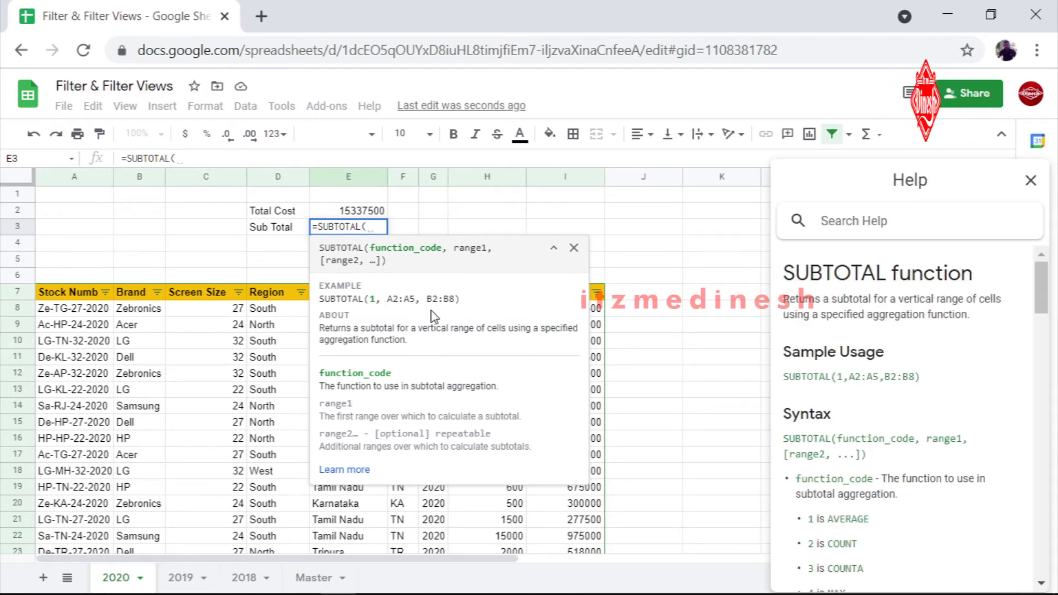
scroll(844, 346, "down", 6)
scroll(843, 347, "up", 4)
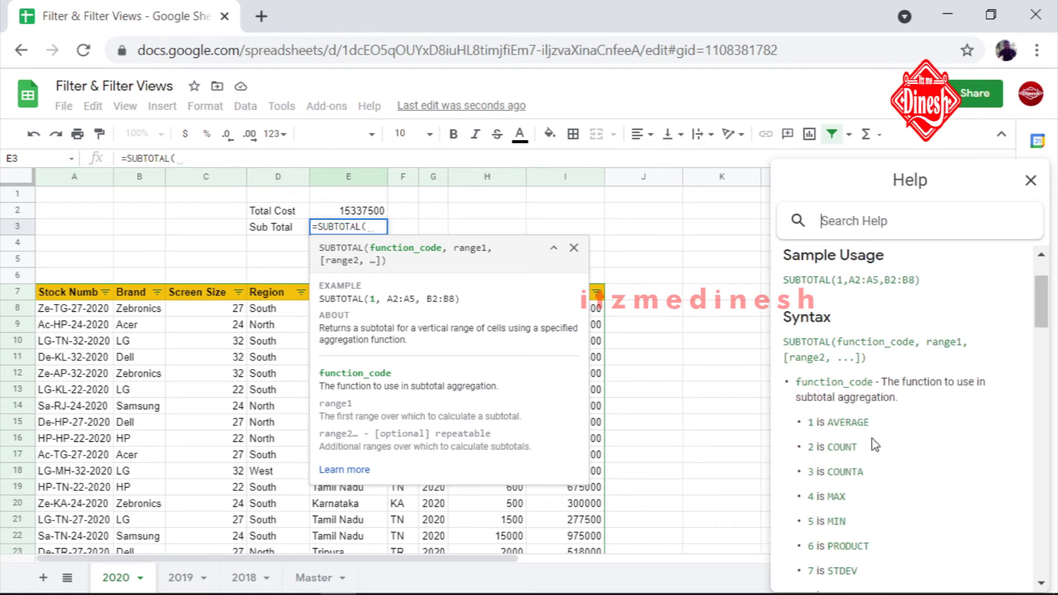
scroll(866, 471, "down", 5)
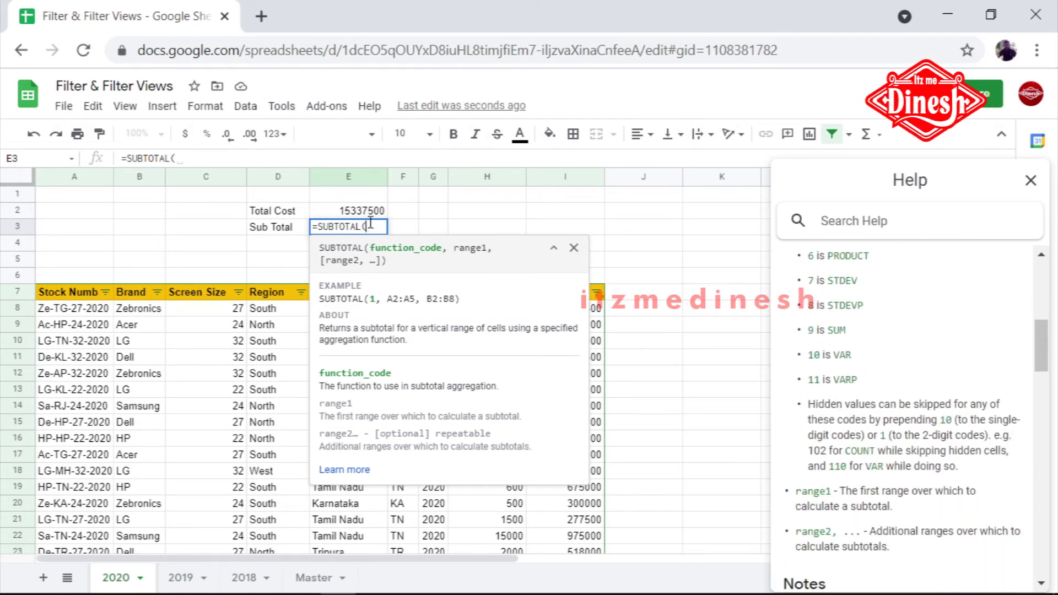
Step: Complete the formula in cell E3 as =SUBTOTAL(9,I8:I) to sum the Total Cost column
type("9")
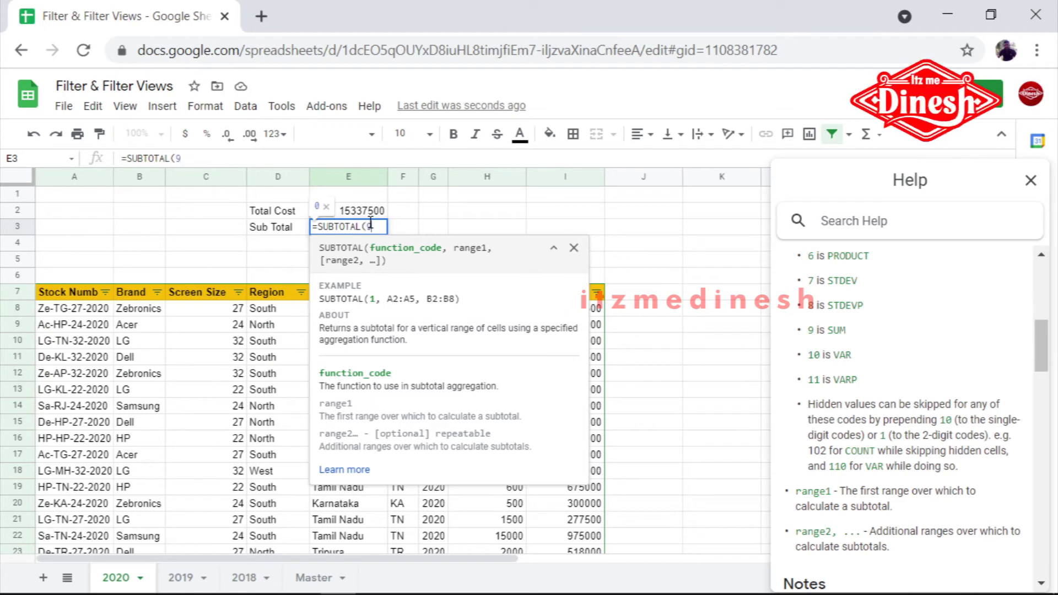
type(",")
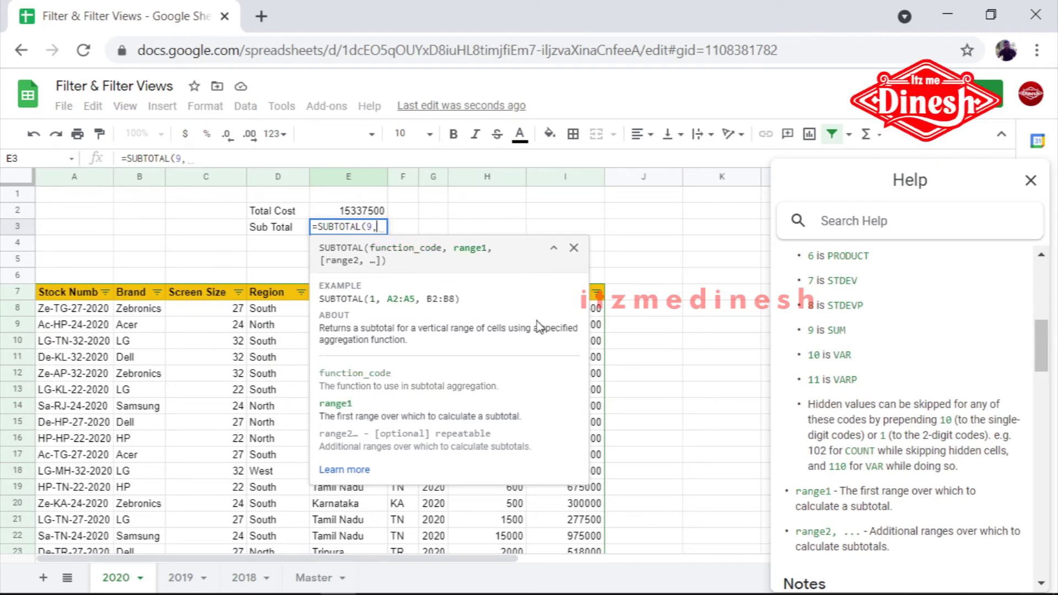
left_click_drag(598, 308, 597, 393)
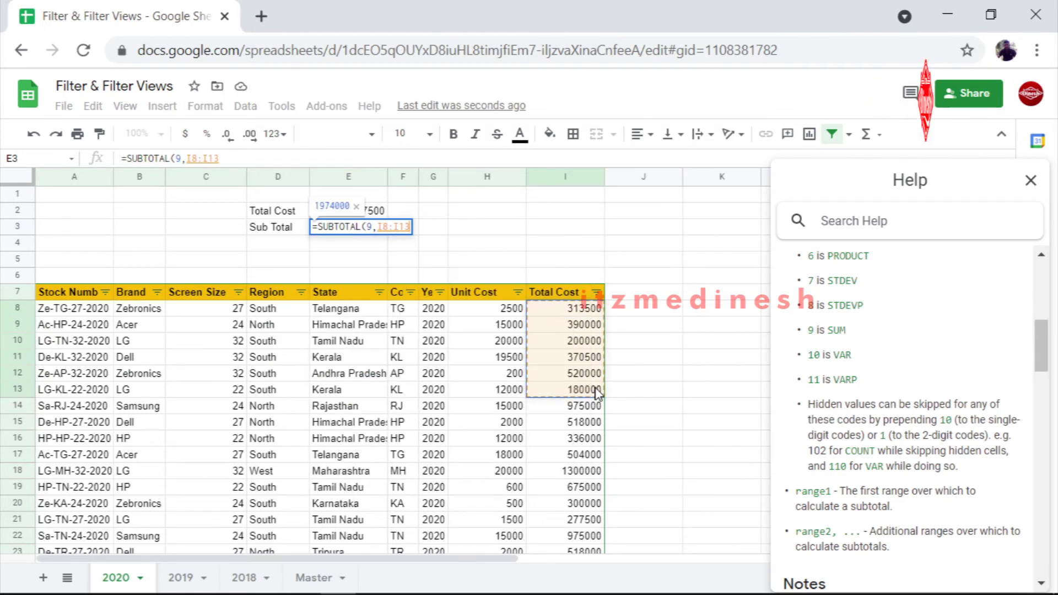
key("BackSpace")
key("BackSpace")
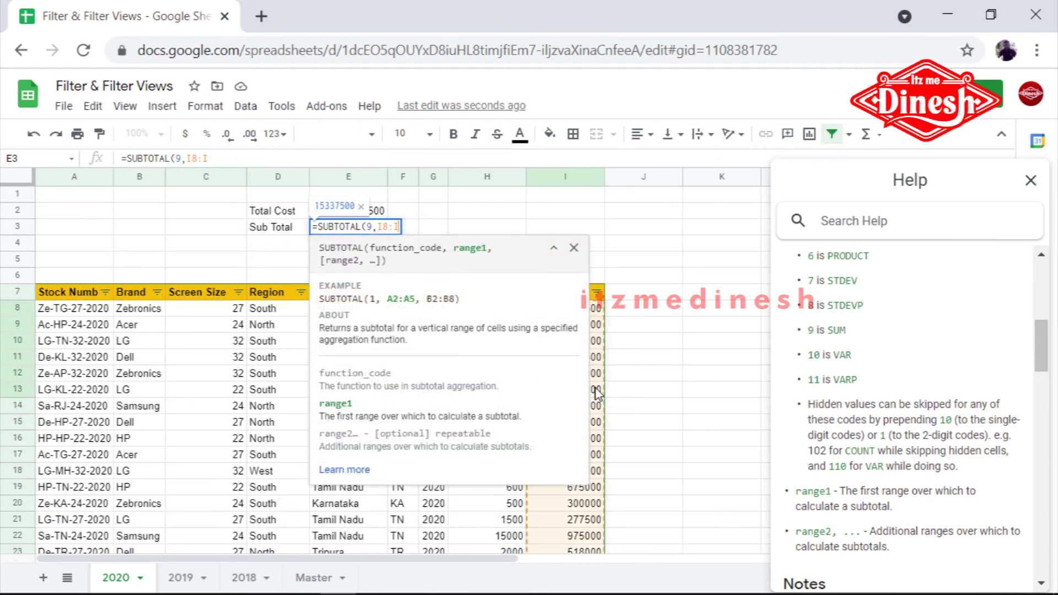
type(")")
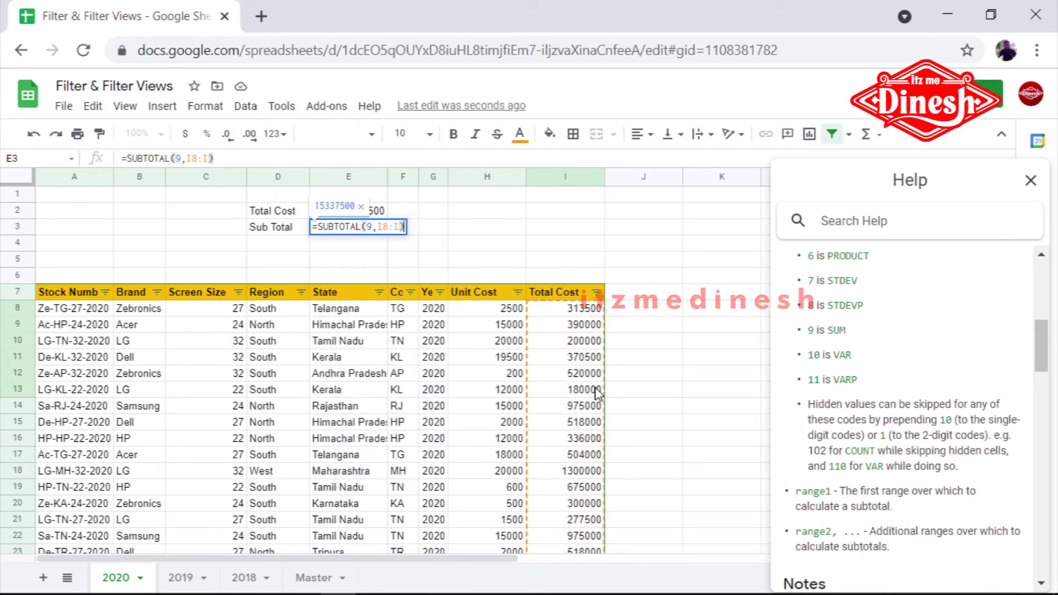
key("Return")
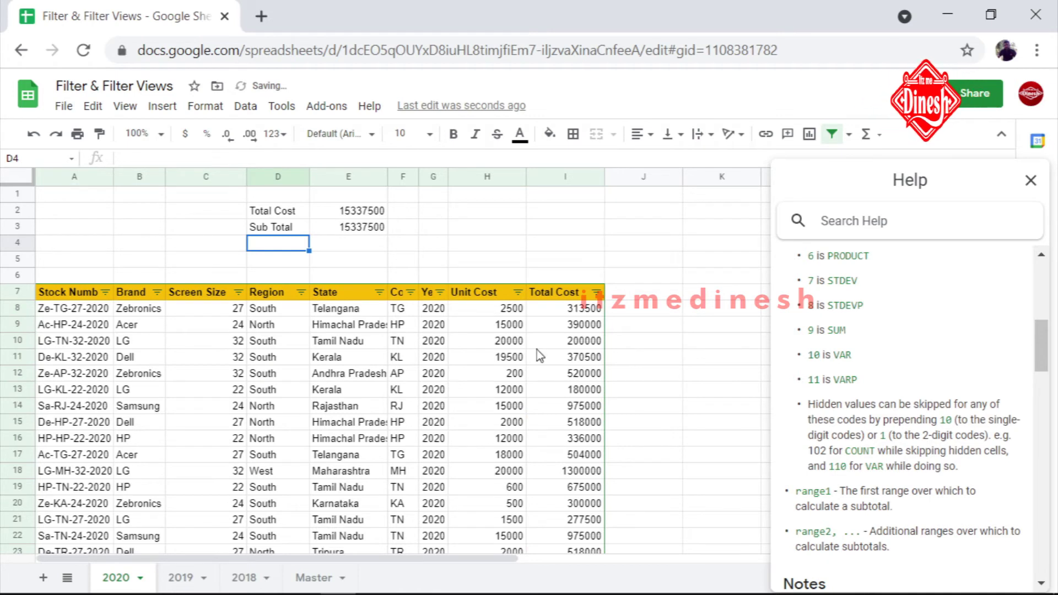
Step: Compare the SUM formula in E2 with the SUBTOTAL formula in E3 and close the function help
left_click_drag(355, 218, 359, 231)
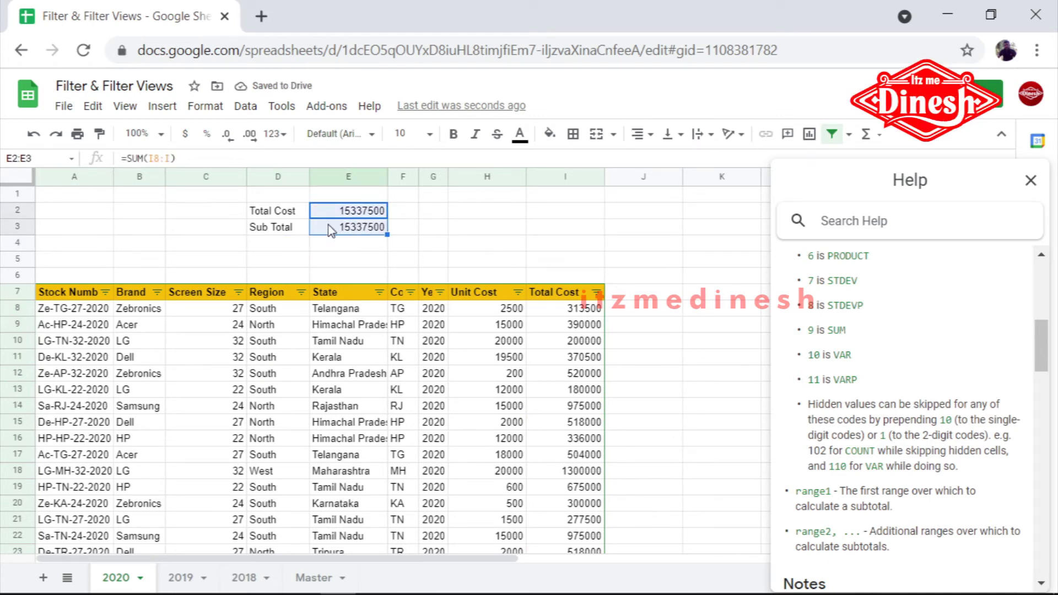
left_click_drag(280, 210, 278, 227)
left_click(279, 228)
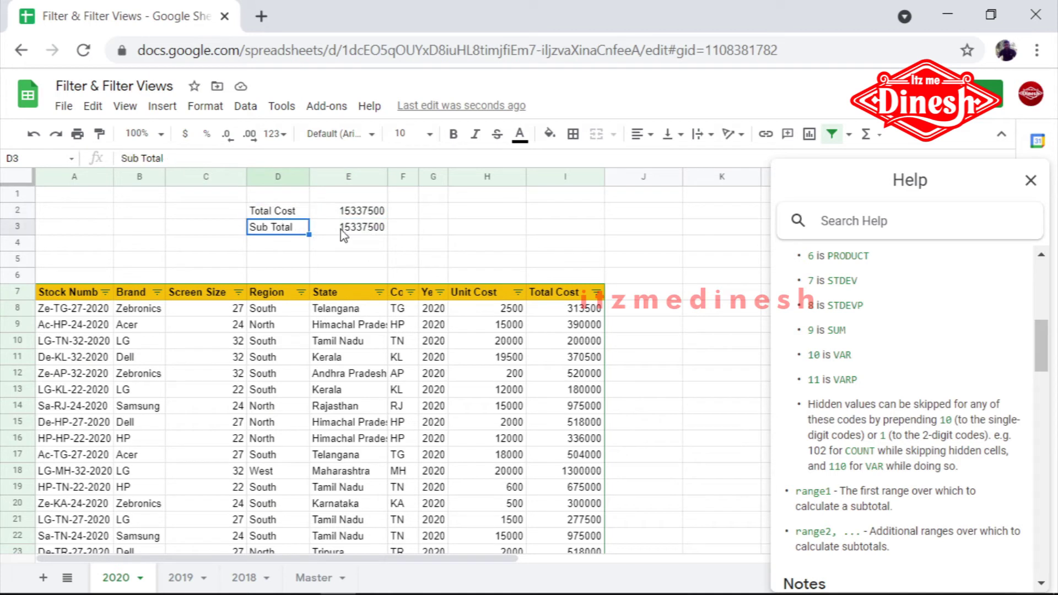
left_click(342, 228)
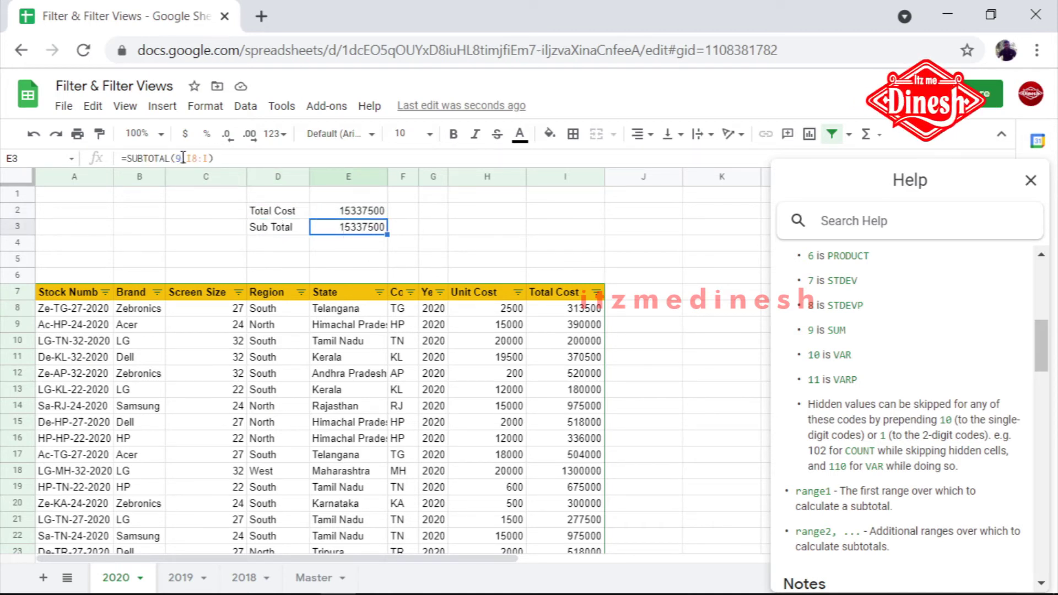
left_click(348, 212)
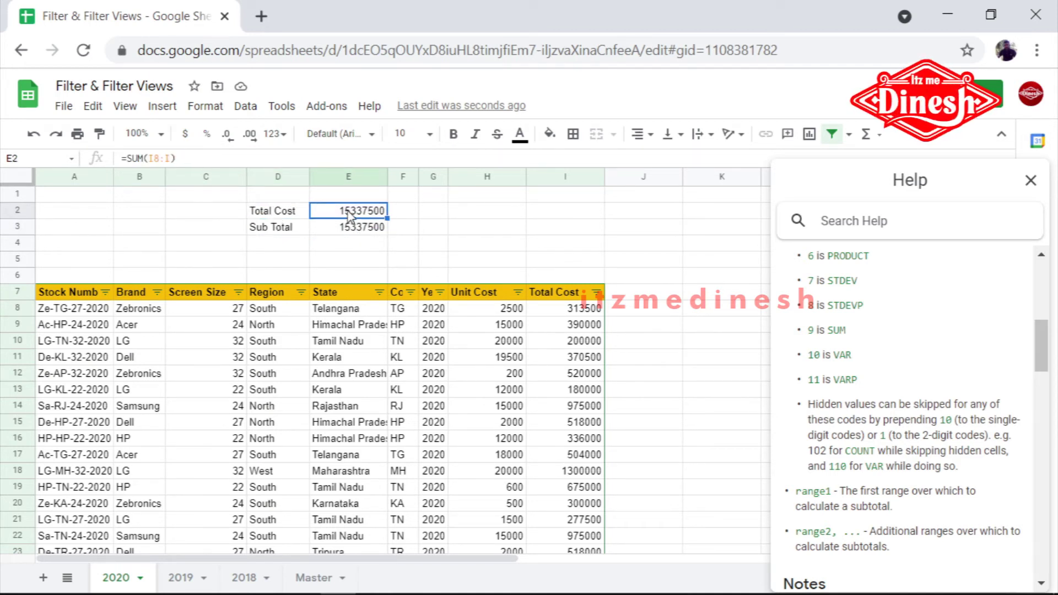
left_click(347, 228)
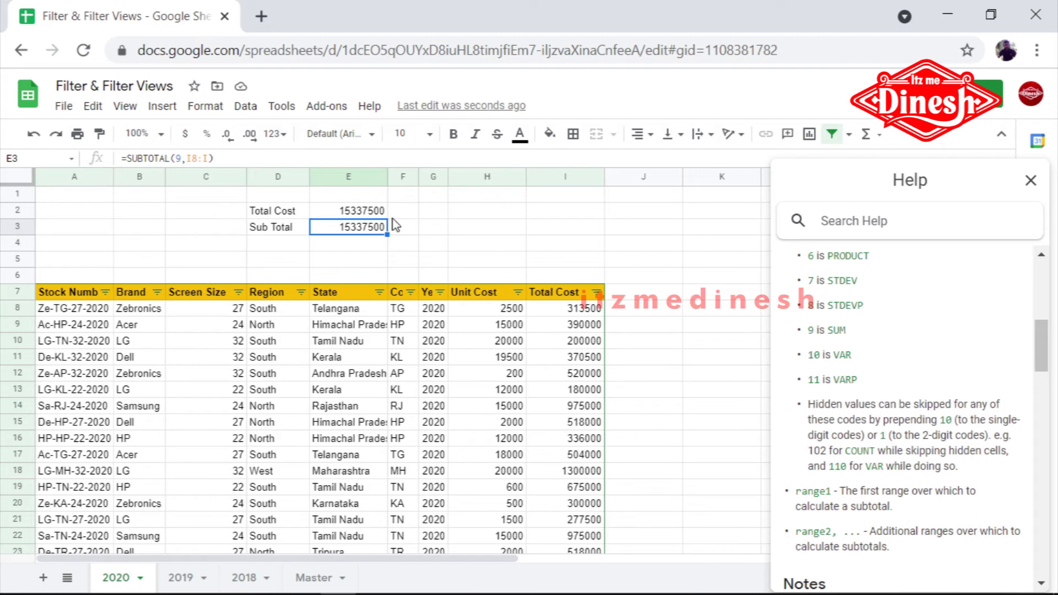
left_click(1030, 181)
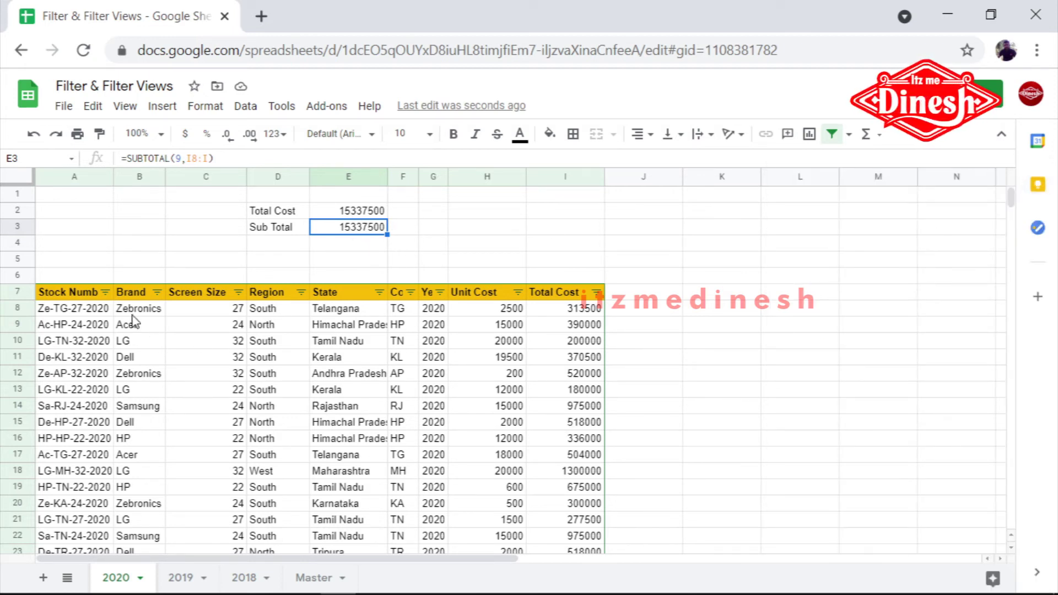
Step: Create a new filter view for the whole stock table, range A7:I37
left_click_drag(82, 295, 562, 405)
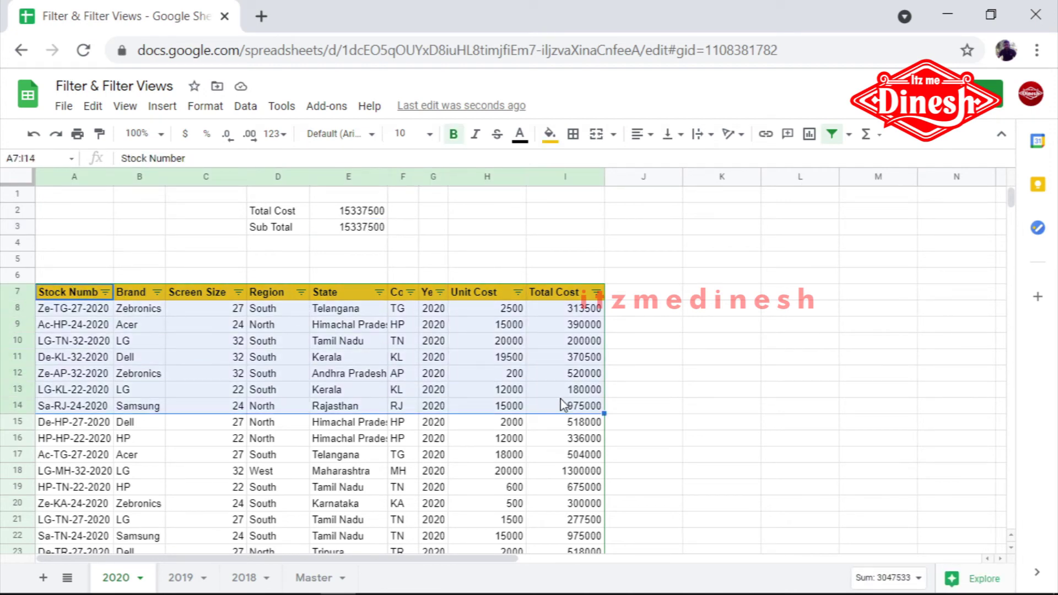
key("ctrl+shift+Down")
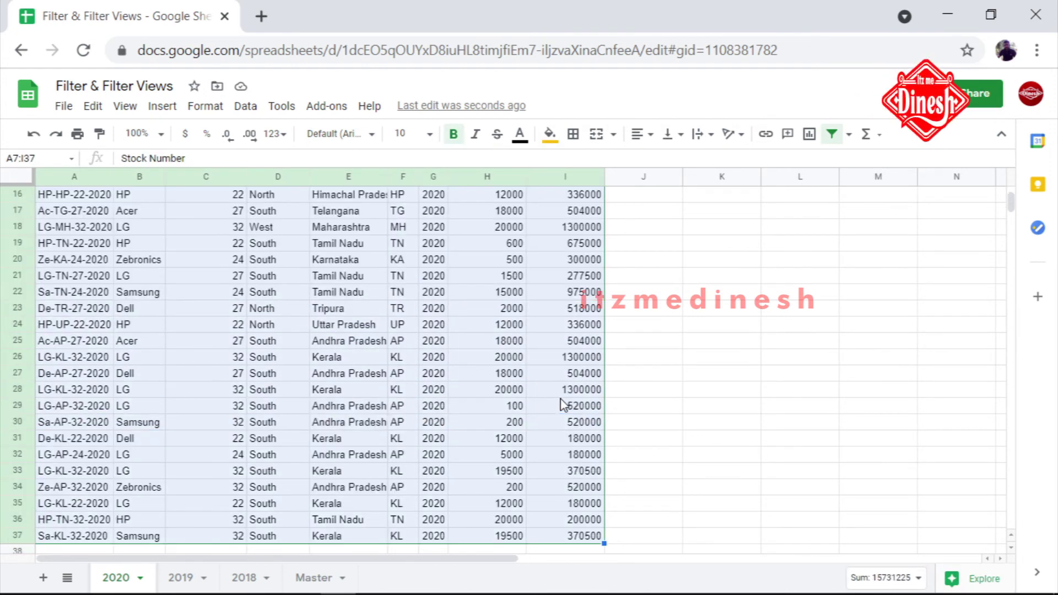
scroll(563, 405, "up", 5)
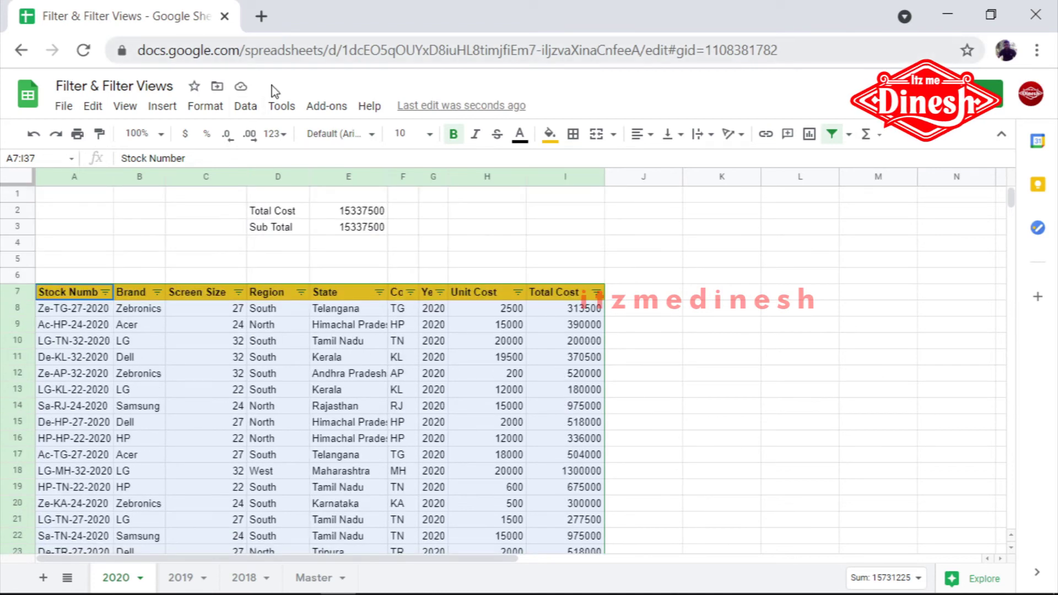
left_click(245, 106)
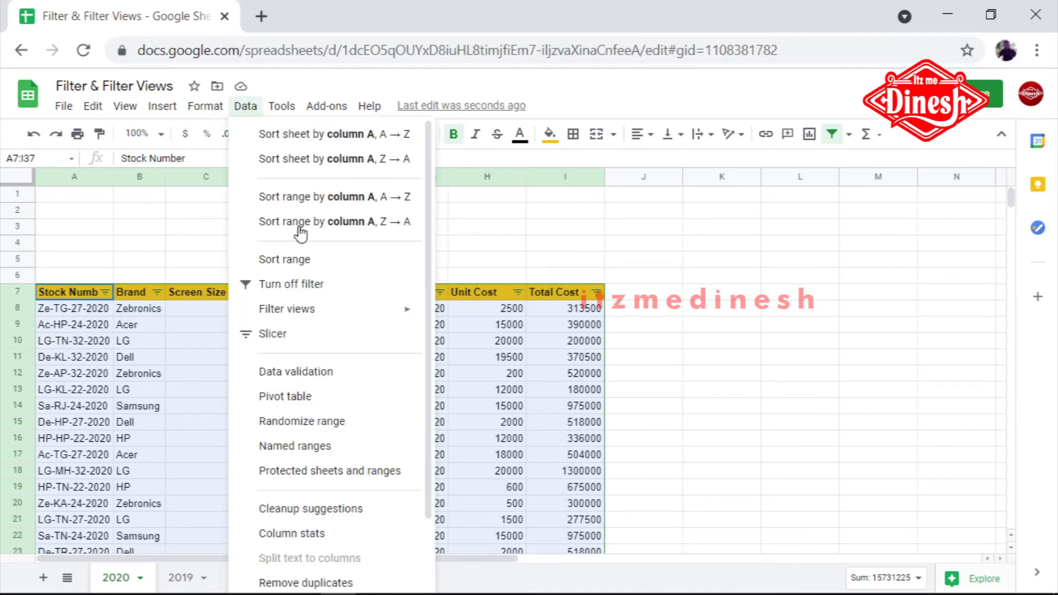
mouse_move(317, 317)
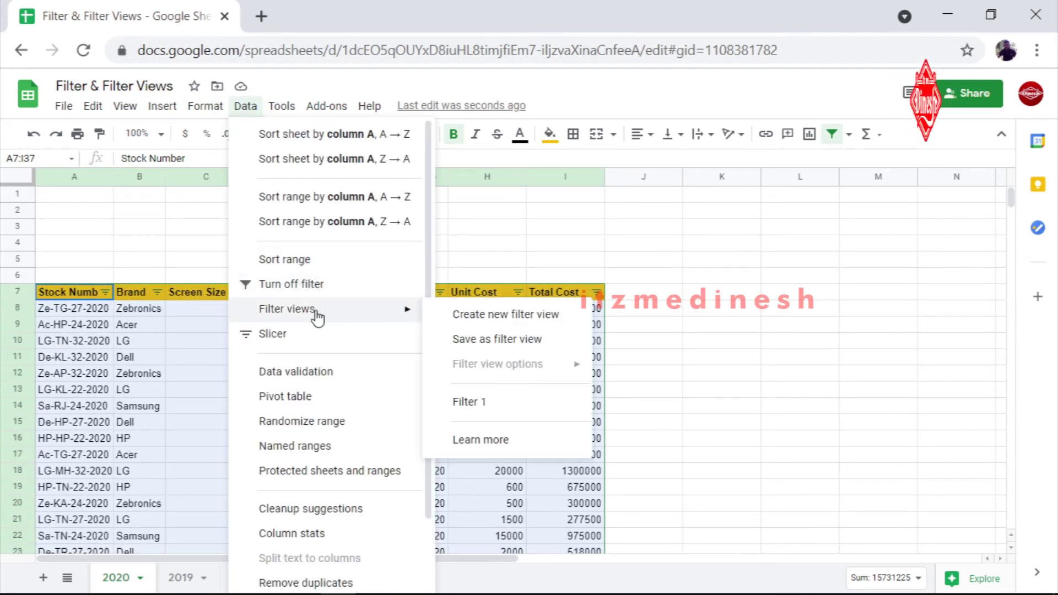
left_click(484, 324)
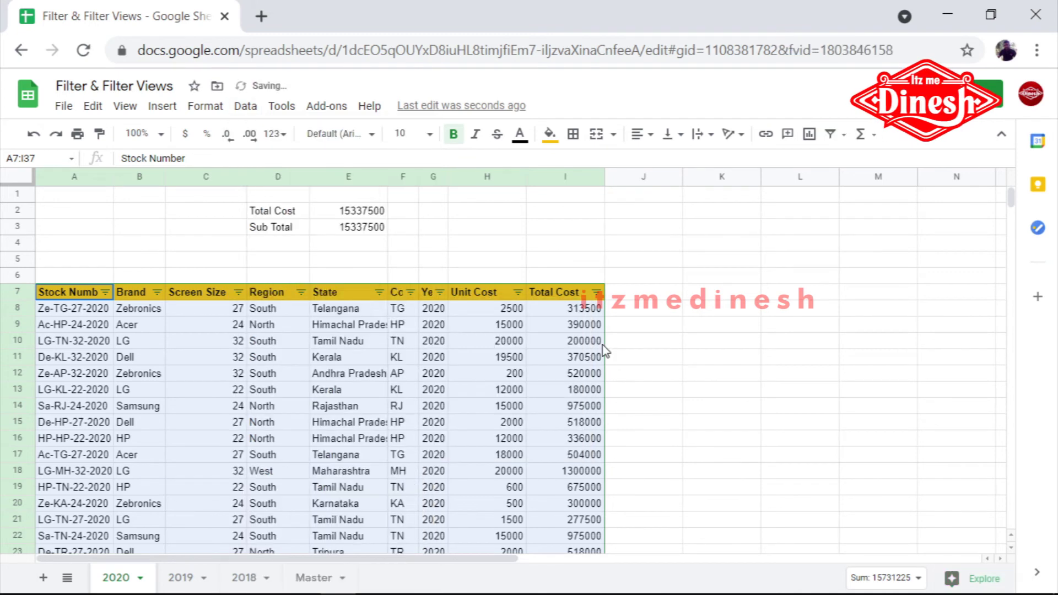
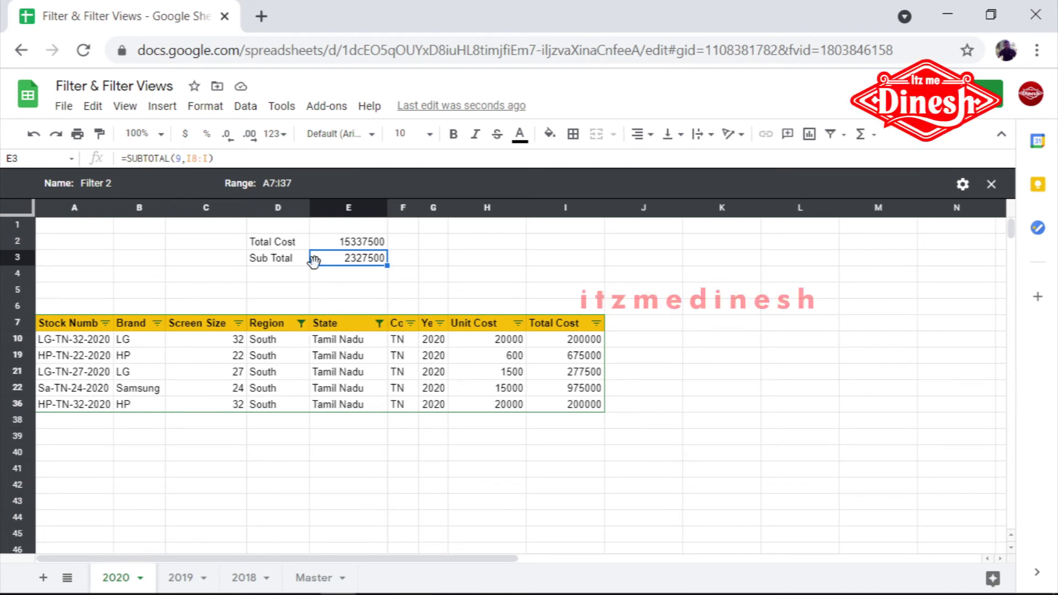
Step: Compare the Total Cost and Sub Total cells under the filter, and reset the Region filter to include all regions
left_click(348, 245)
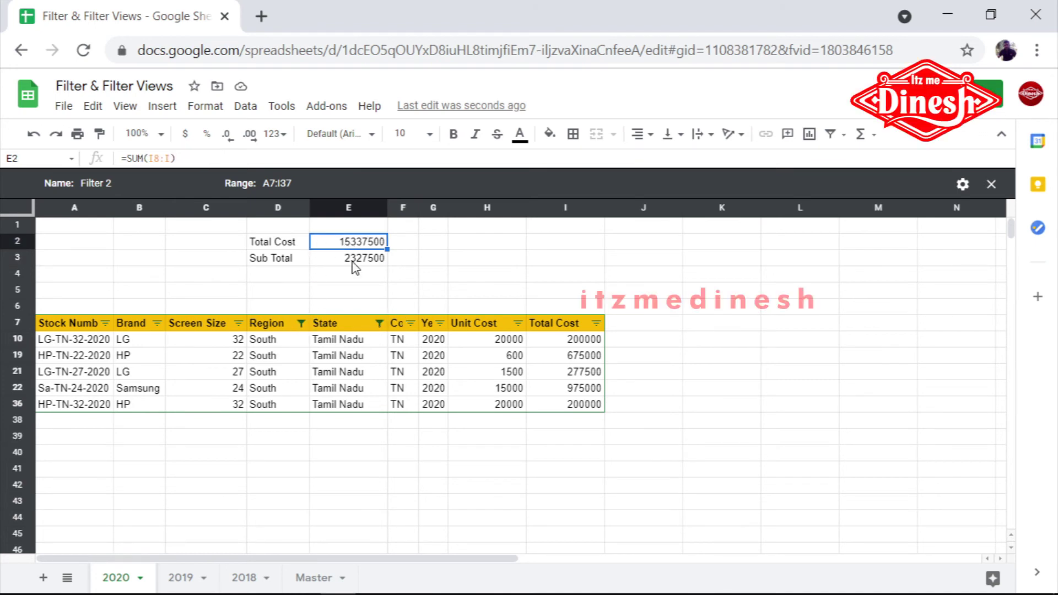
left_click(353, 262)
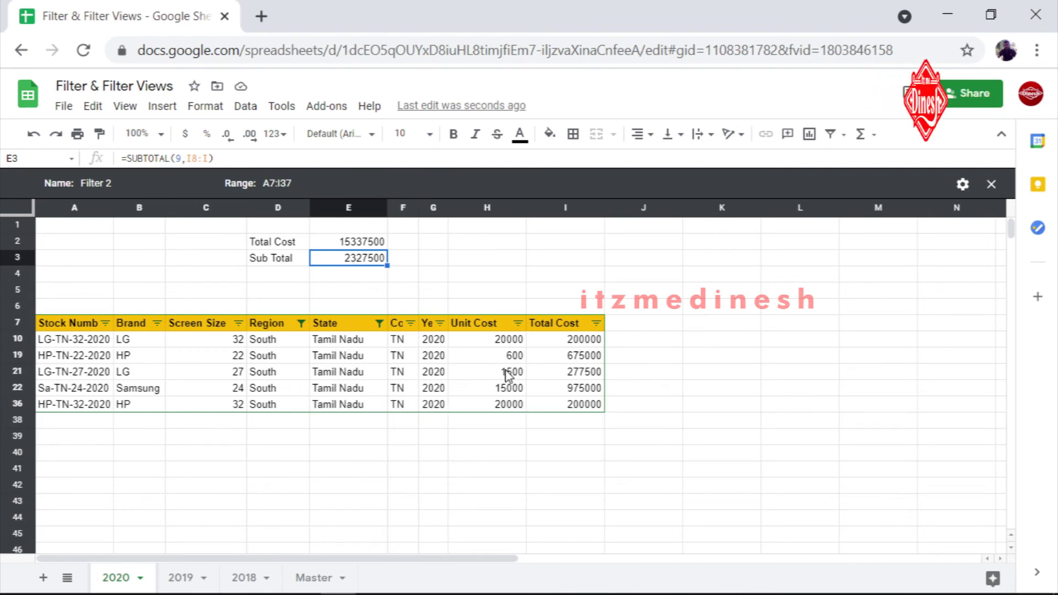
left_click(302, 324)
left_click(110, 514)
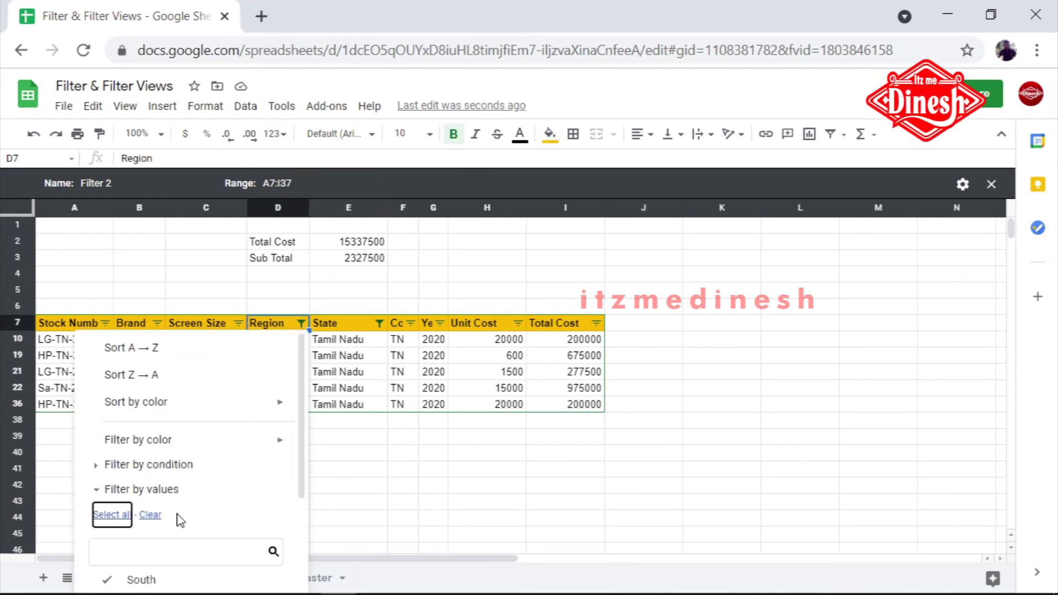
scroll(282, 474, "down", 3)
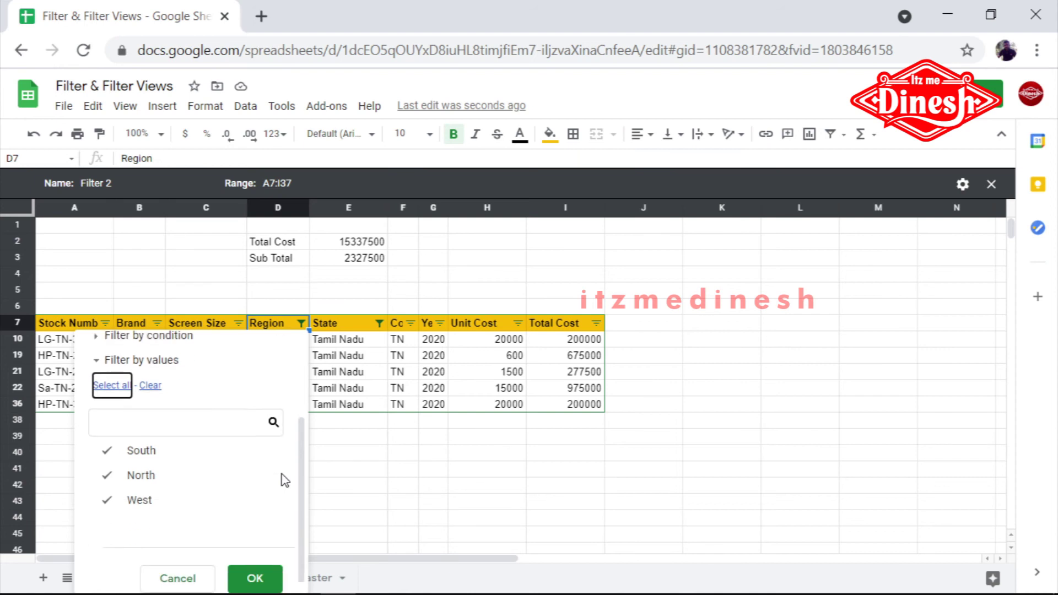
left_click(256, 568)
Step: Reset the State filter to include all states
left_click(379, 324)
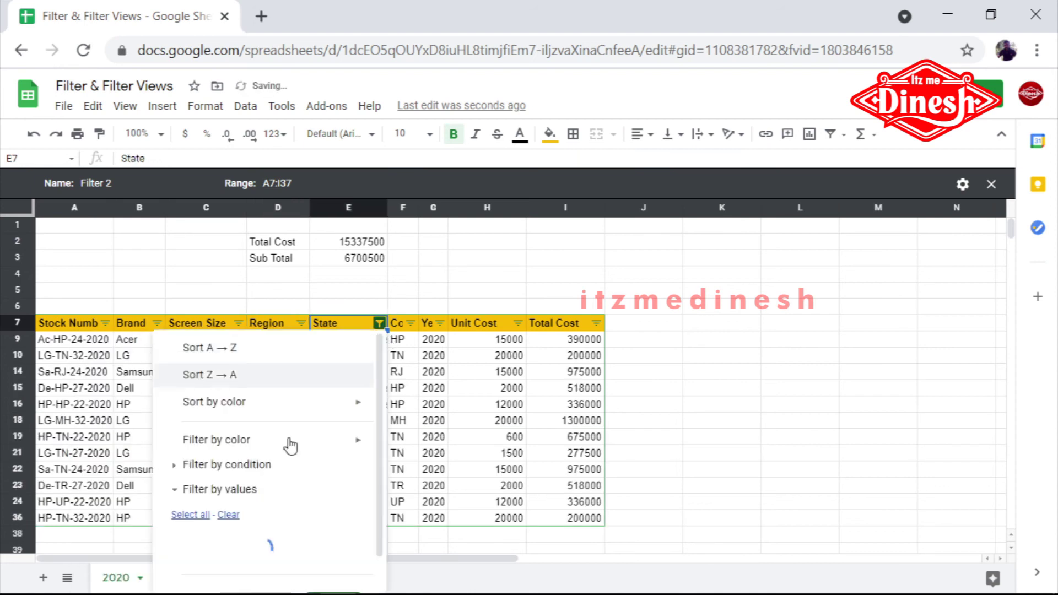
left_click(189, 509)
scroll(359, 497, "down", 3)
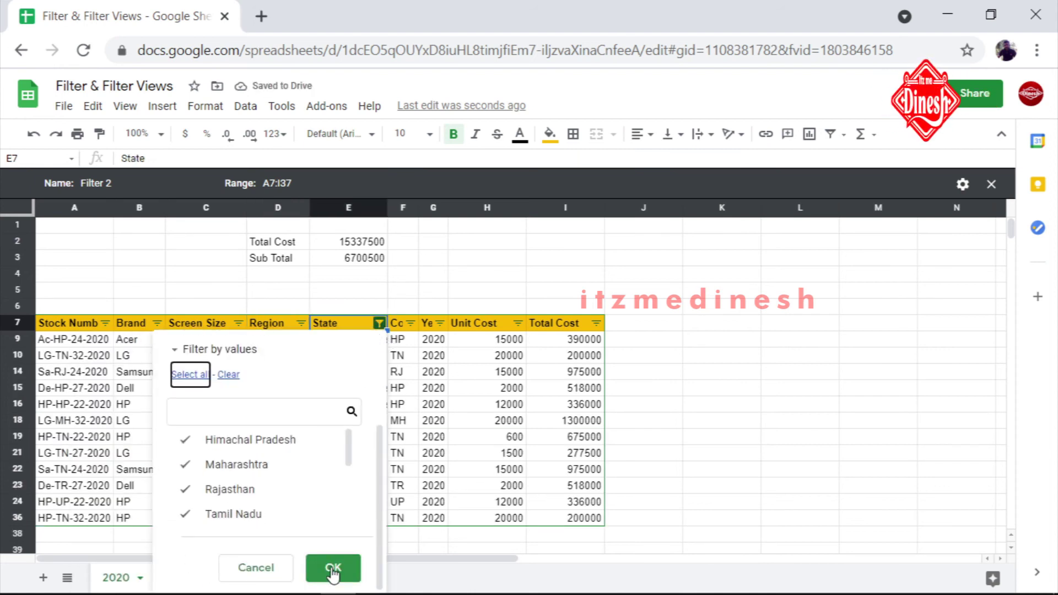
left_click(333, 569)
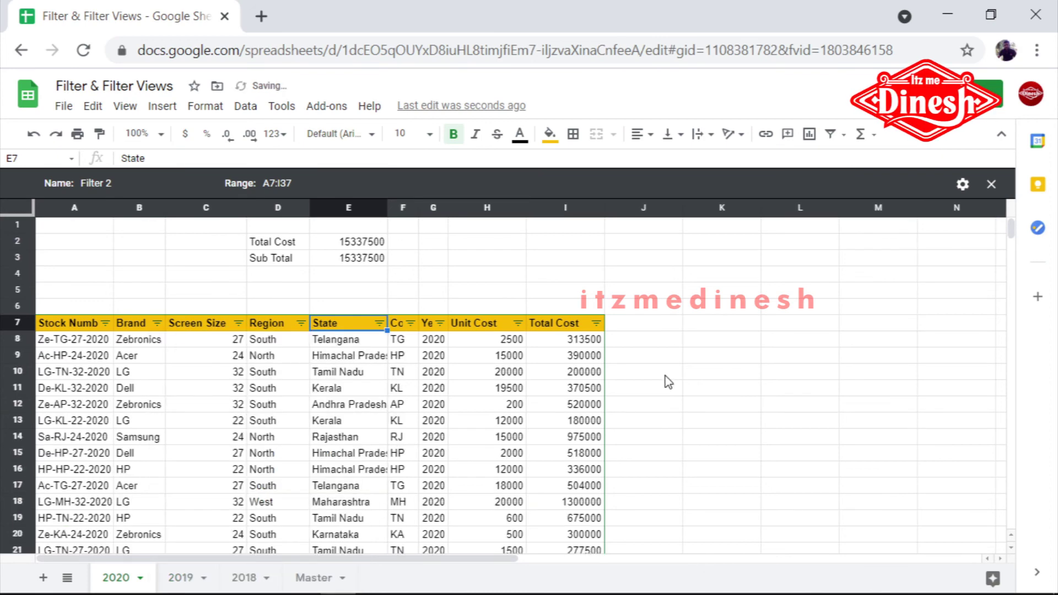
Step: Filter the Region column to show only West
scroll(666, 376, "down", 5)
scroll(666, 376, "up", 5)
left_click(301, 324)
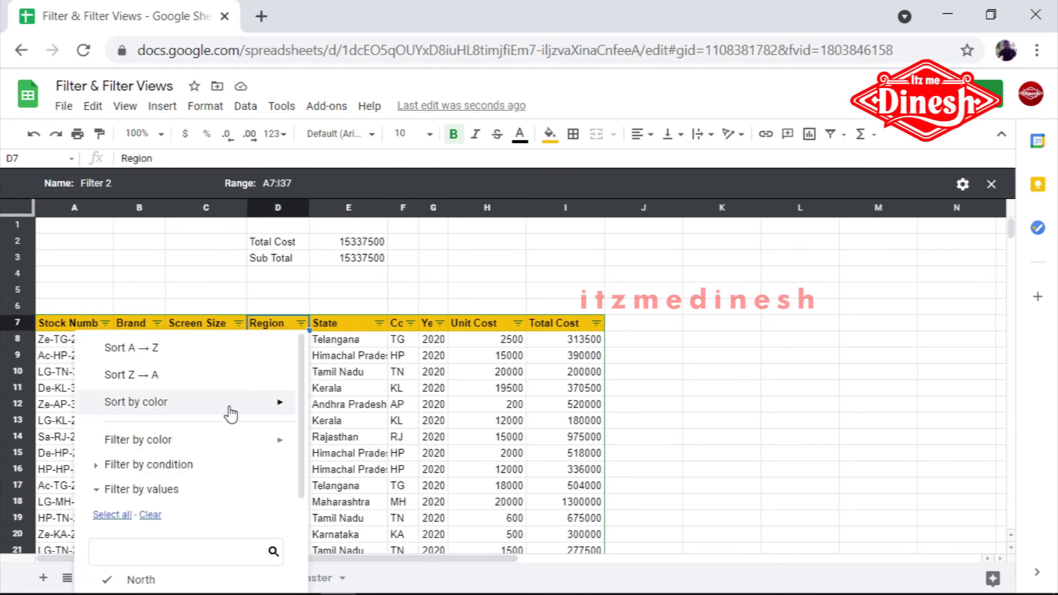
left_click(153, 516)
scroll(218, 509, "down", 3)
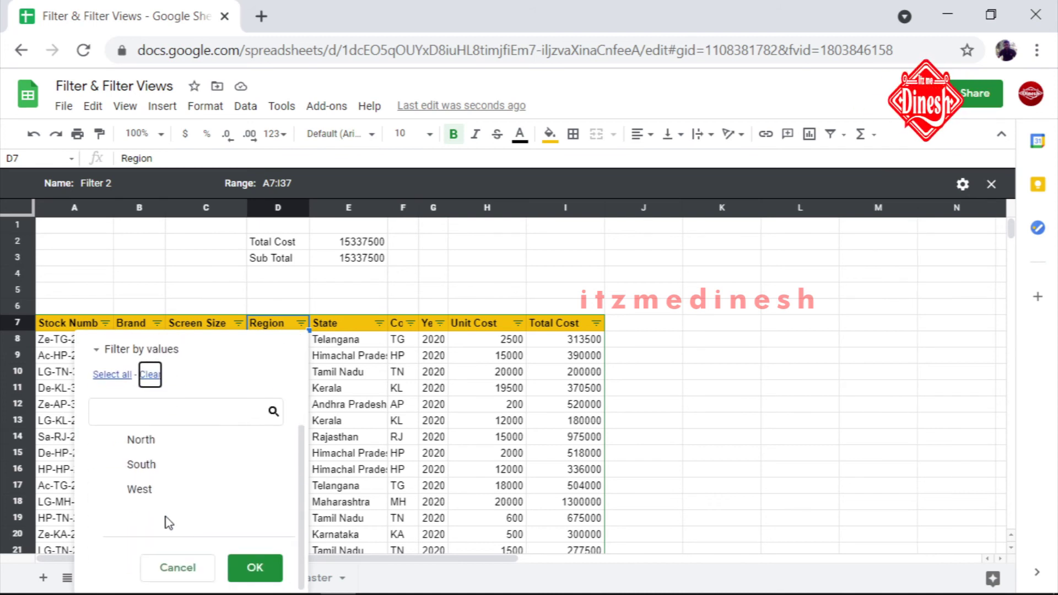
left_click(165, 490)
key("Return")
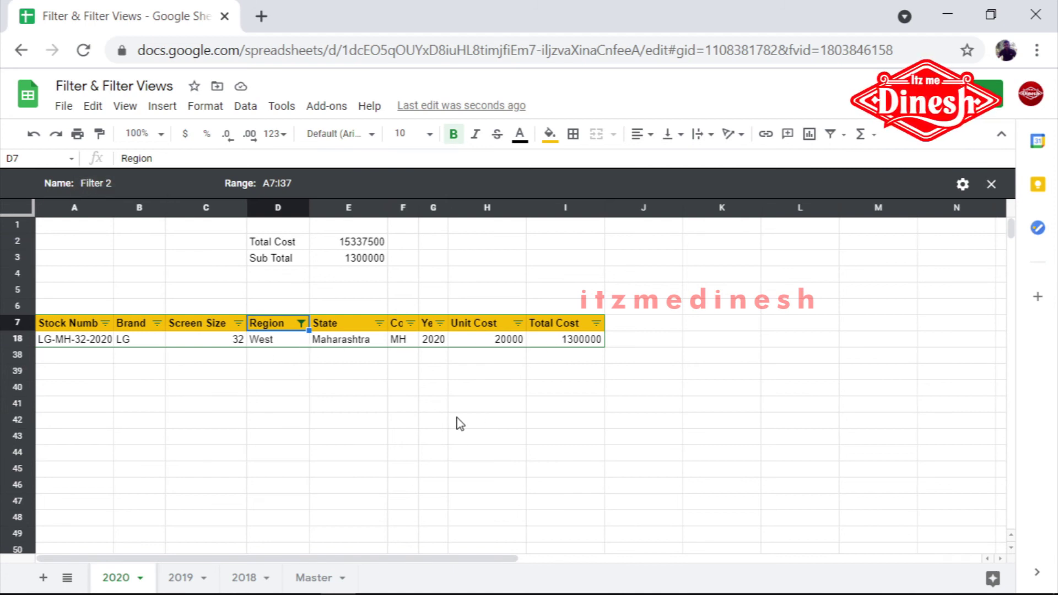
Step: Reset the Region filter so the stock table includes all regions again
left_click(499, 343)
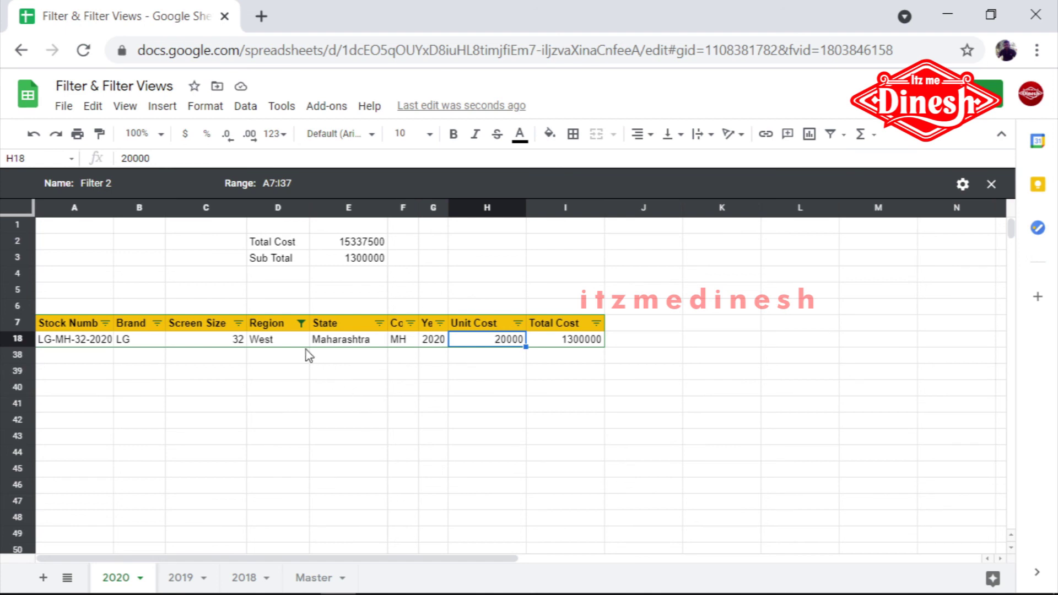
left_click(301, 324)
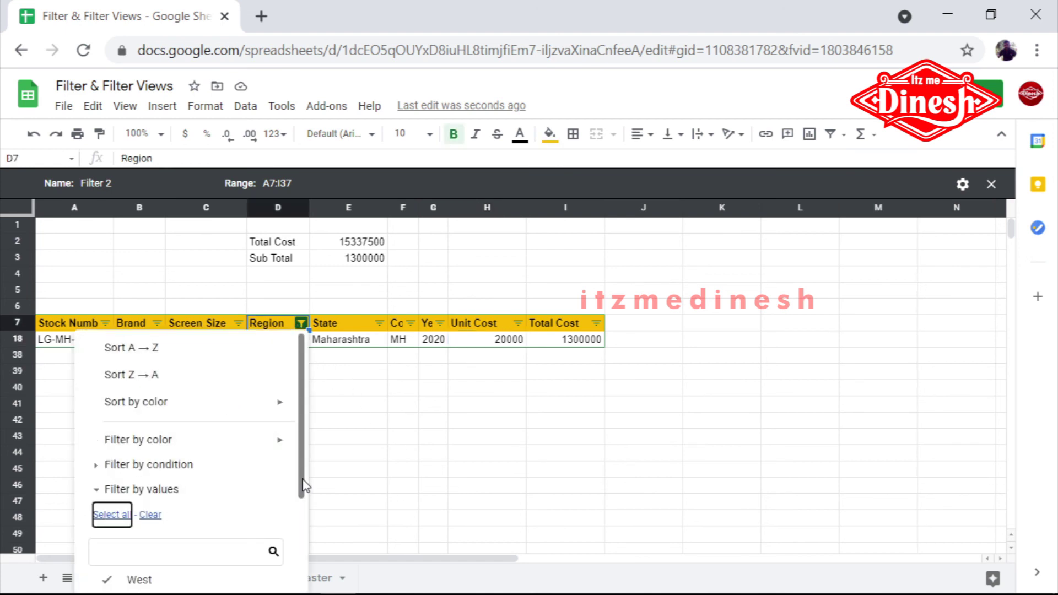
scroll(283, 491, "down", 3)
left_click(263, 569)
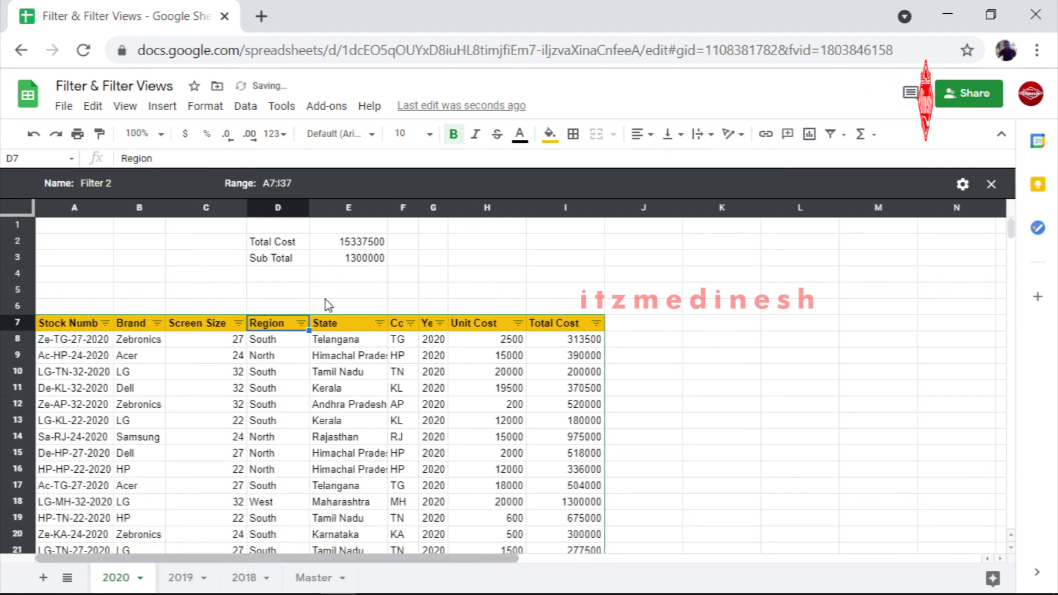
Step: Compare the SUM formula in the Total Cost cell with the SUBTOTAL formula in the Sub Total cell
left_click(284, 243)
left_click(352, 261)
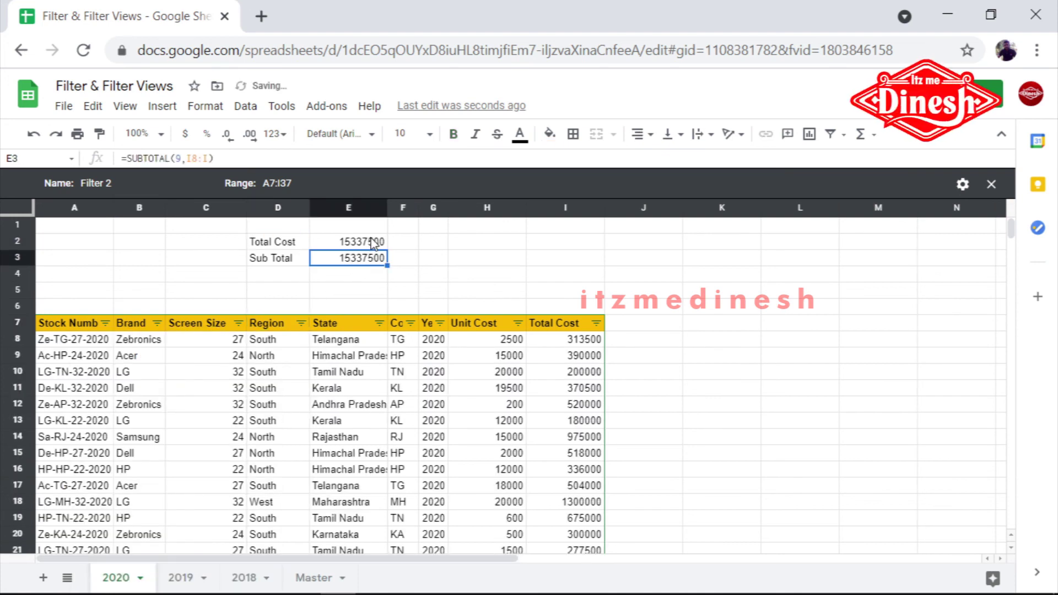
left_click(370, 238)
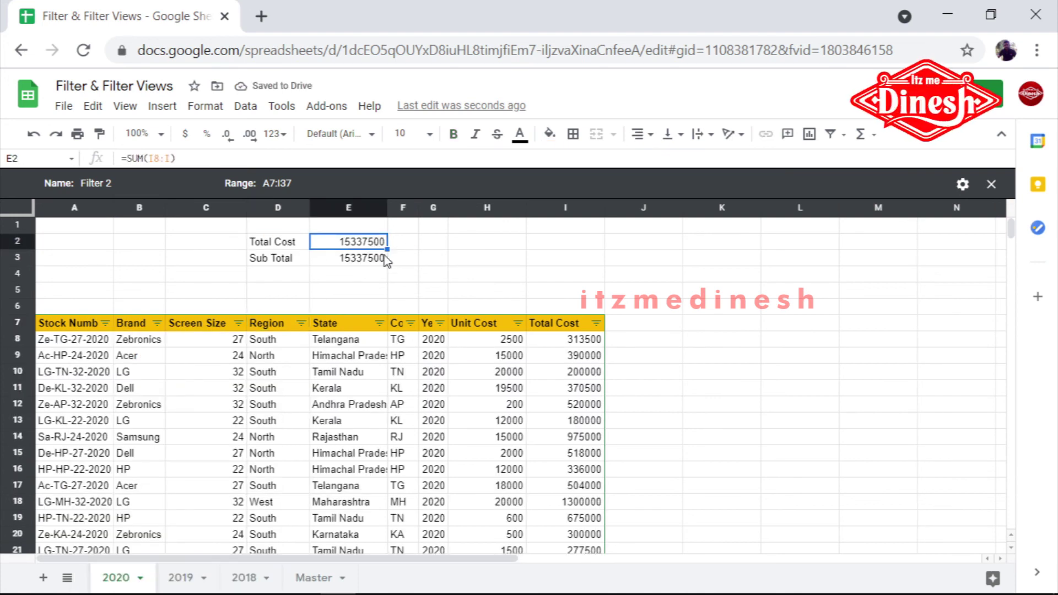
left_click(362, 263)
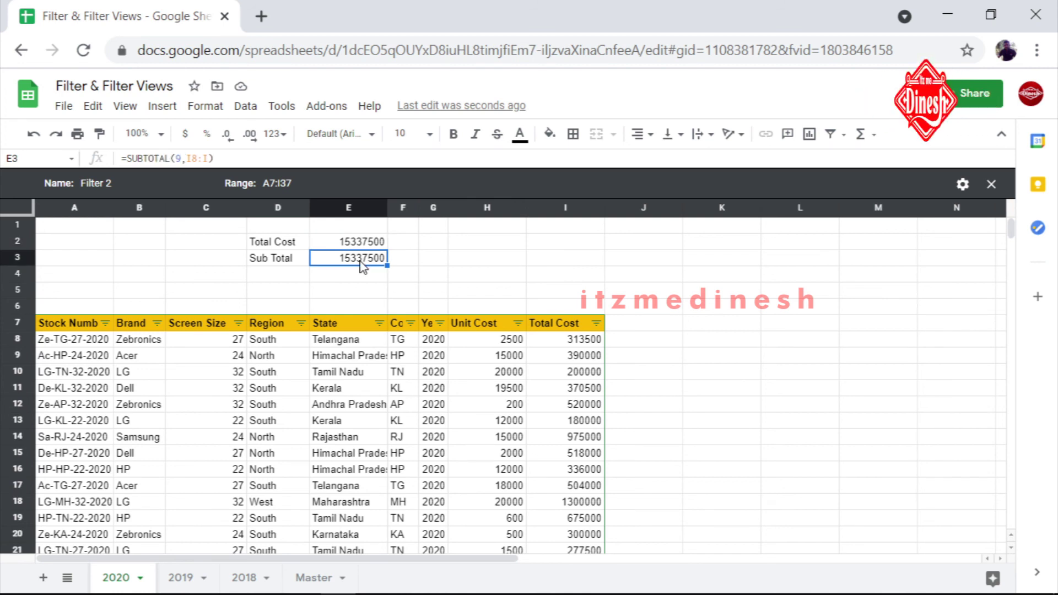
Step: Look up the SUBTOTAL function's help on function codes from the Sub Total formula, and leave the formula without editing it
double_click(361, 260)
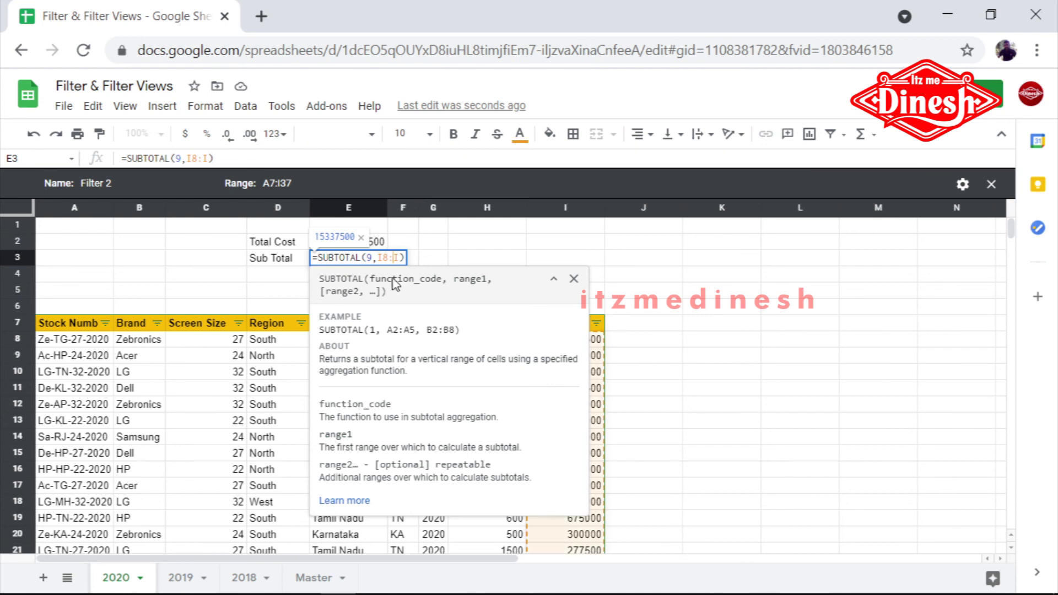
left_click(332, 501)
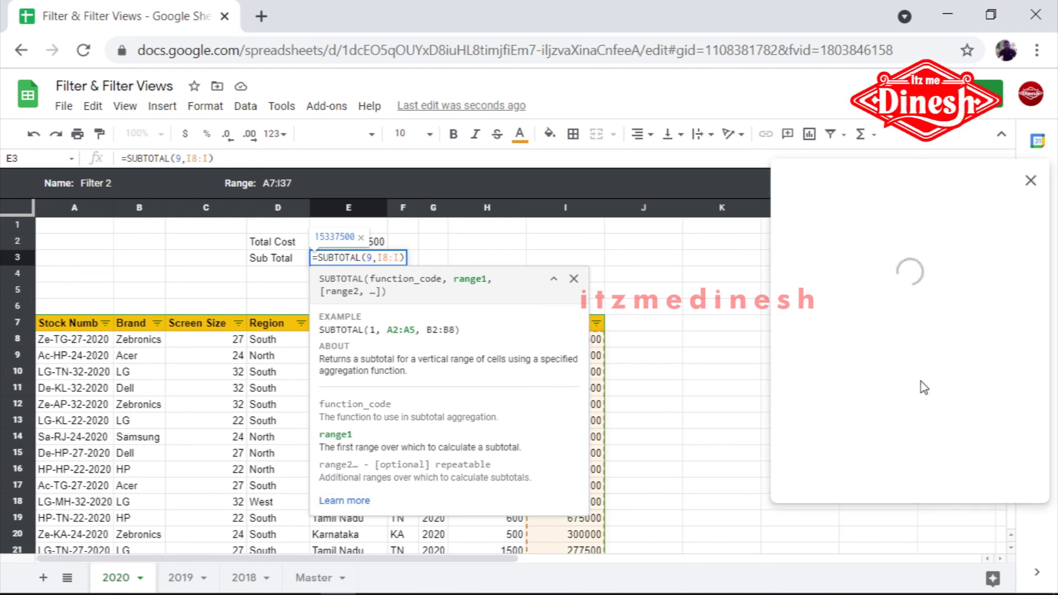
left_click(369, 259)
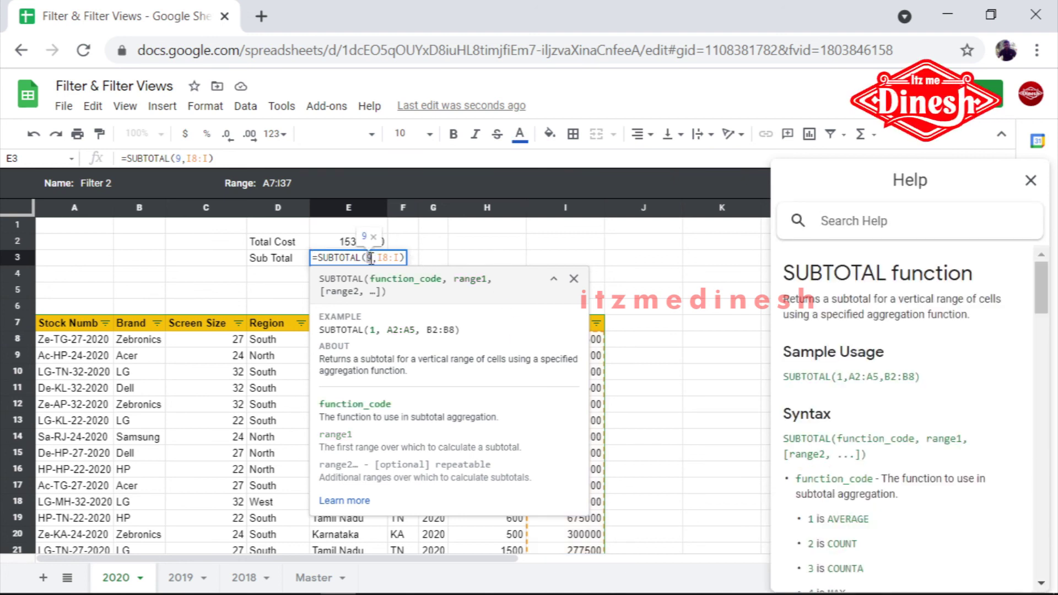
left_click(506, 243)
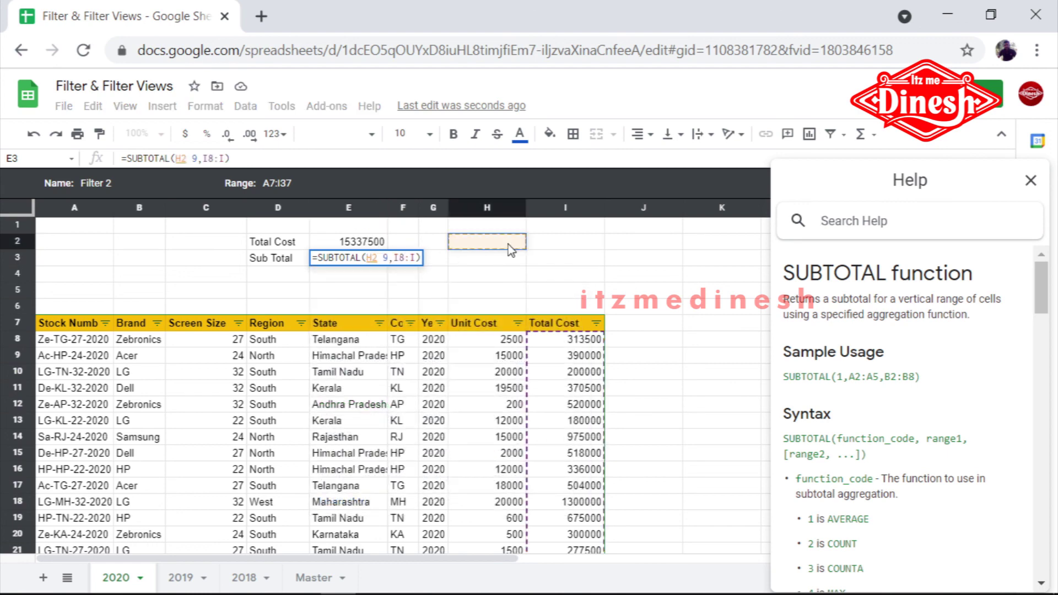
key("Escape")
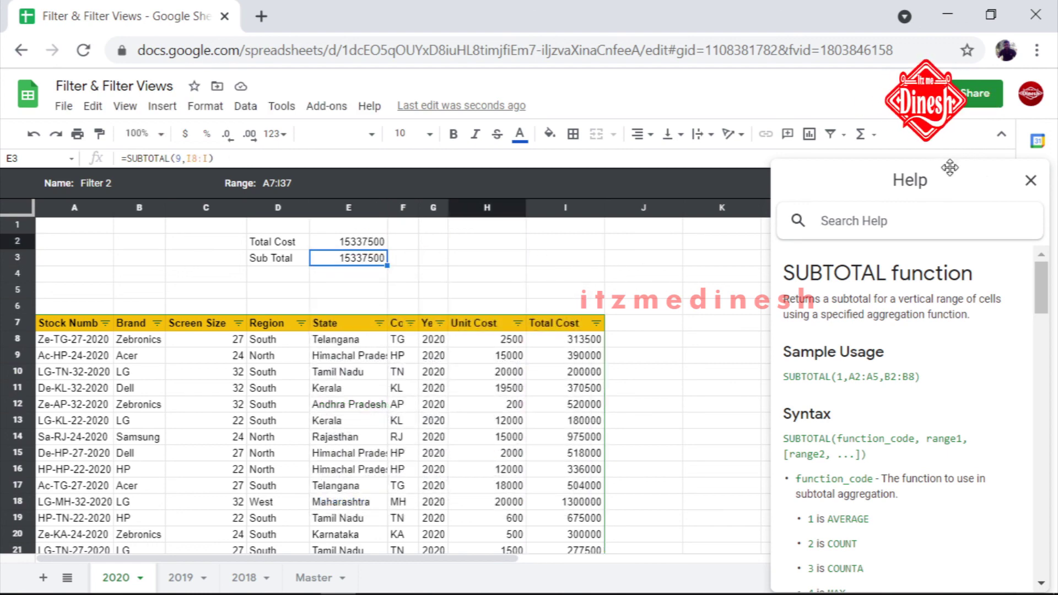
key("Escape")
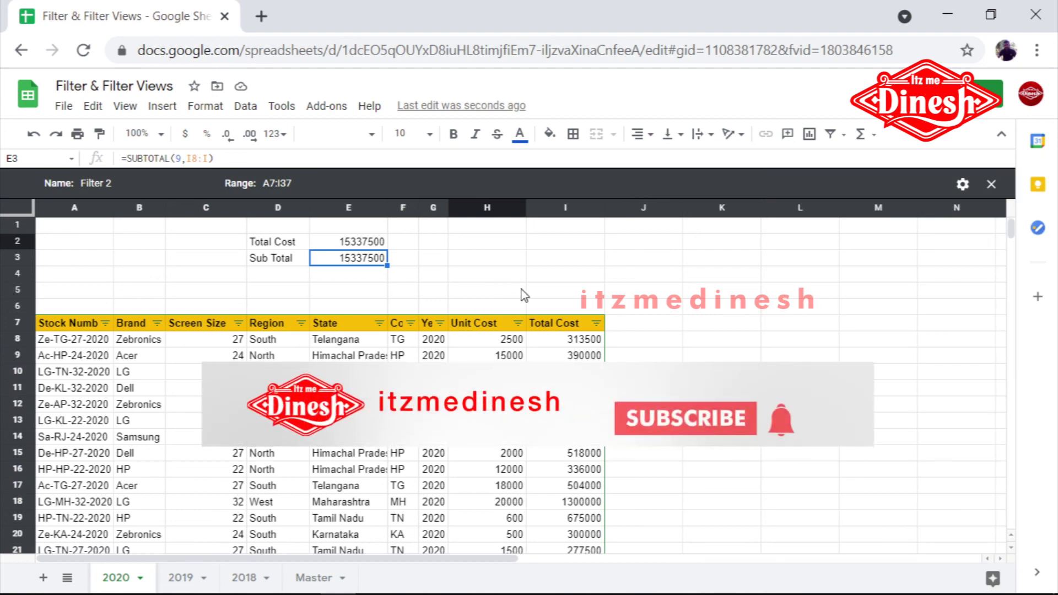
scroll(522, 289, "down", 2)
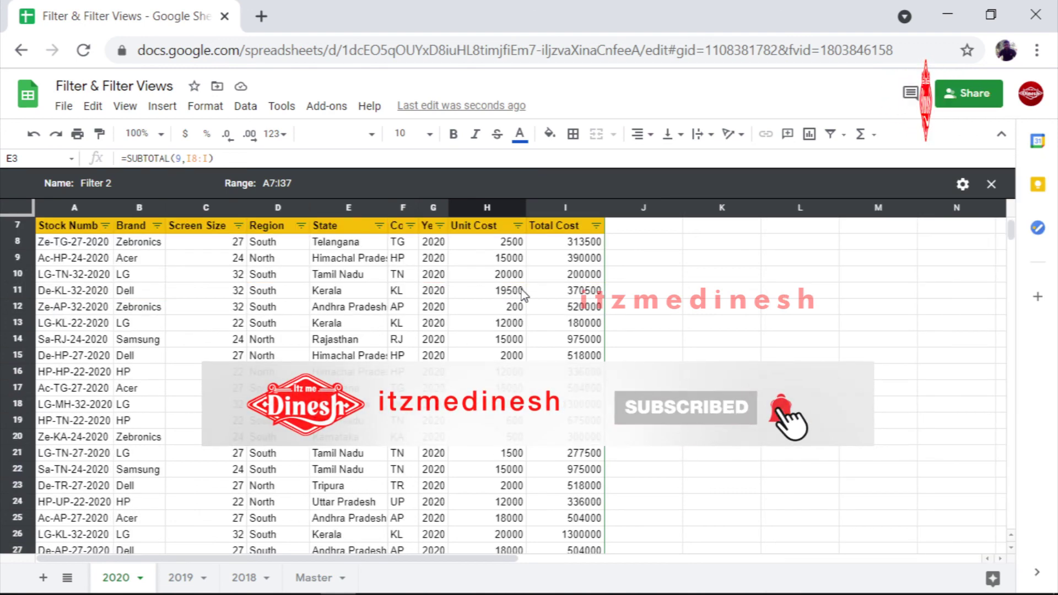
scroll(522, 289, "up", 2)
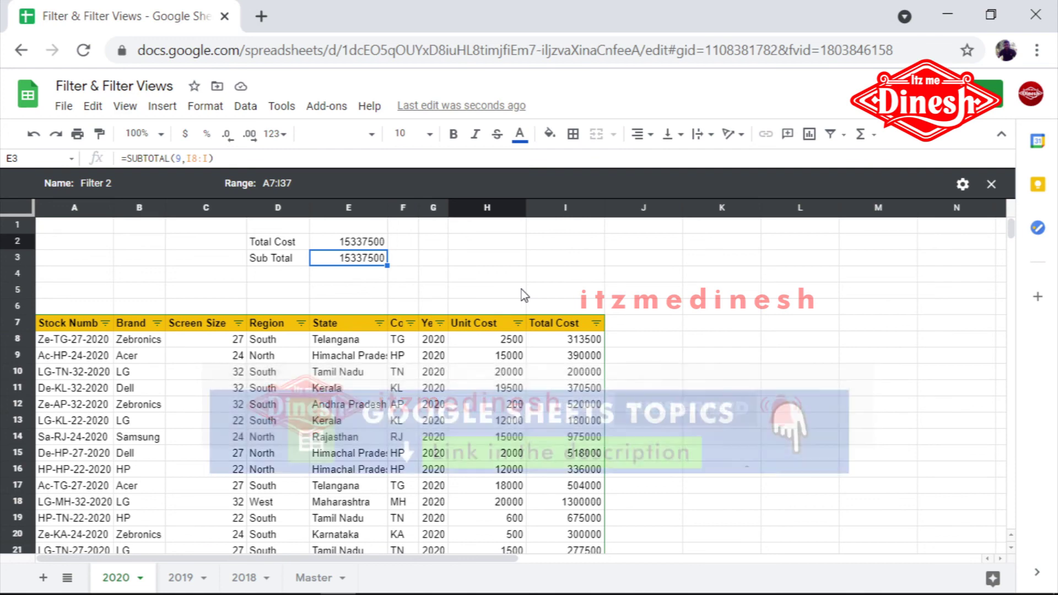